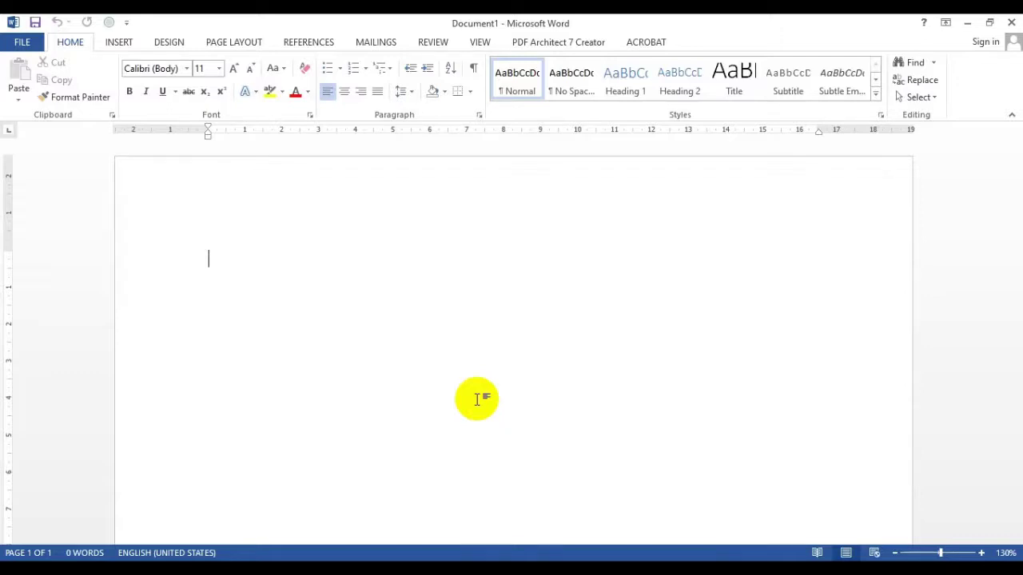
Step: Enter the place and date line "Madiun, 14 Oktober 2020" at the start of the letter and begin a new line
{"action": "type", "text": "Madiun, "}
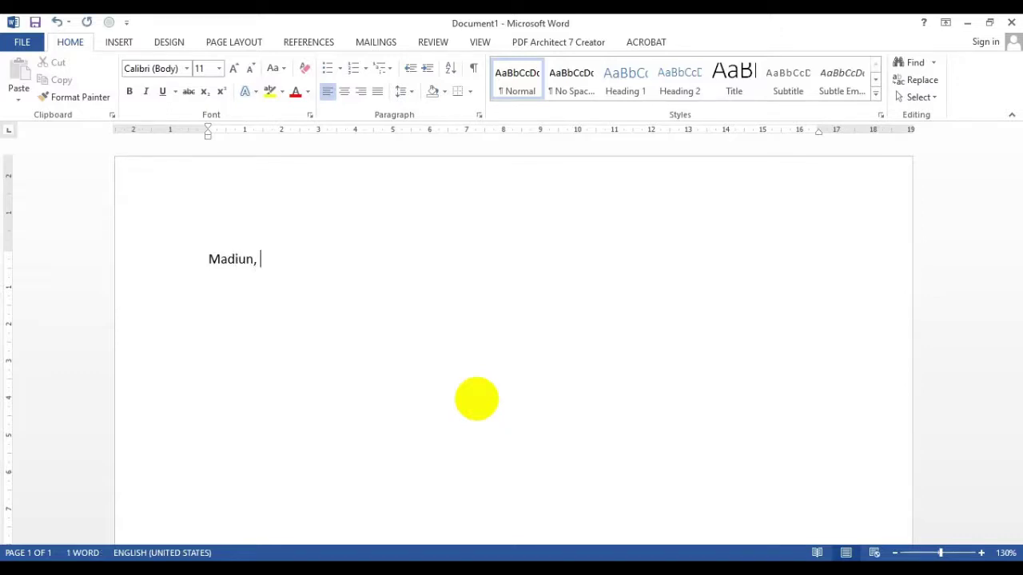
{"action": "type", "text": "14 Okto"}
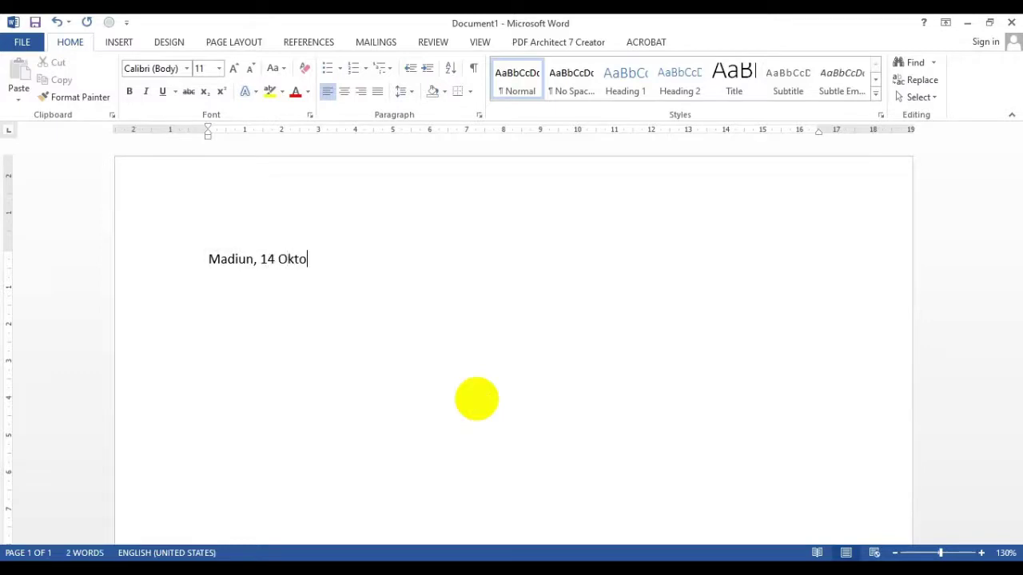
{"action": "type", "text": "ber 2020"}
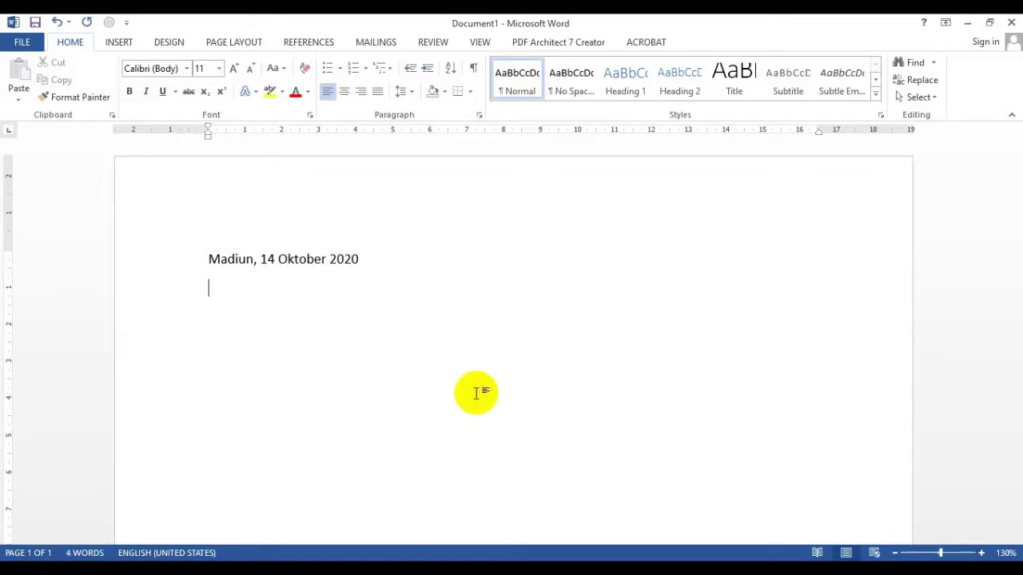
Step: Set the spacing after paragraphs to 0 pt and the line spacing to 1,5 for the whole document
{"action": "key", "text": "ctrl+a"}
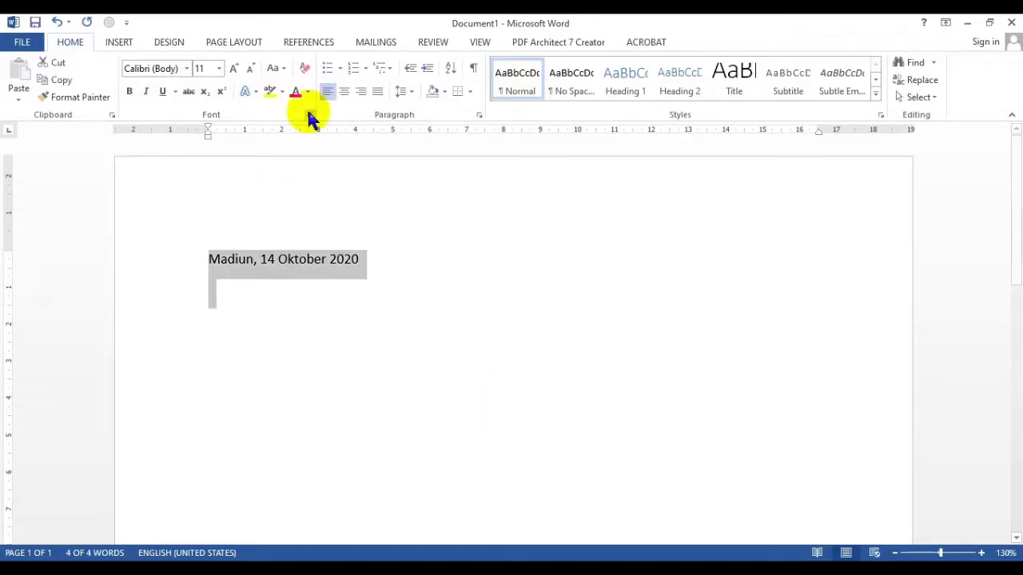
{"action": "left_click", "coordinate": [243, 44]}
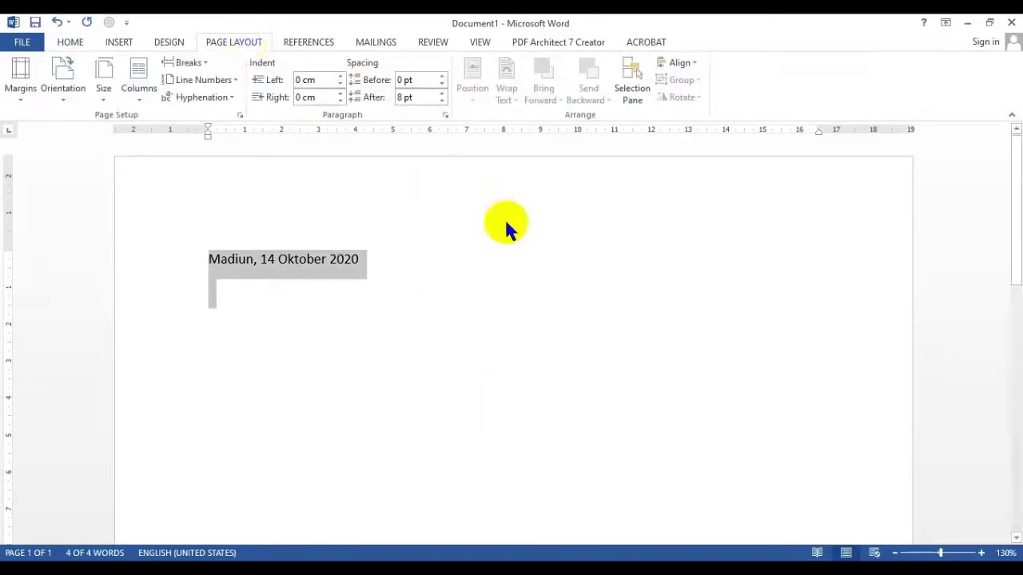
{"action": "left_click", "coordinate": [441, 101]}
{"action": "left_click", "coordinate": [442, 100]}
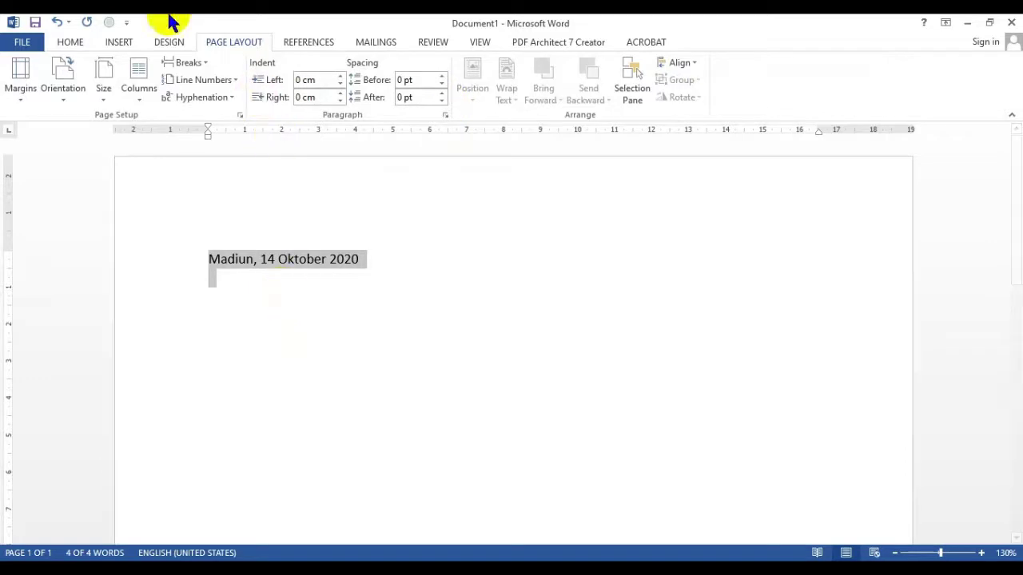
{"action": "left_click", "coordinate": [72, 43]}
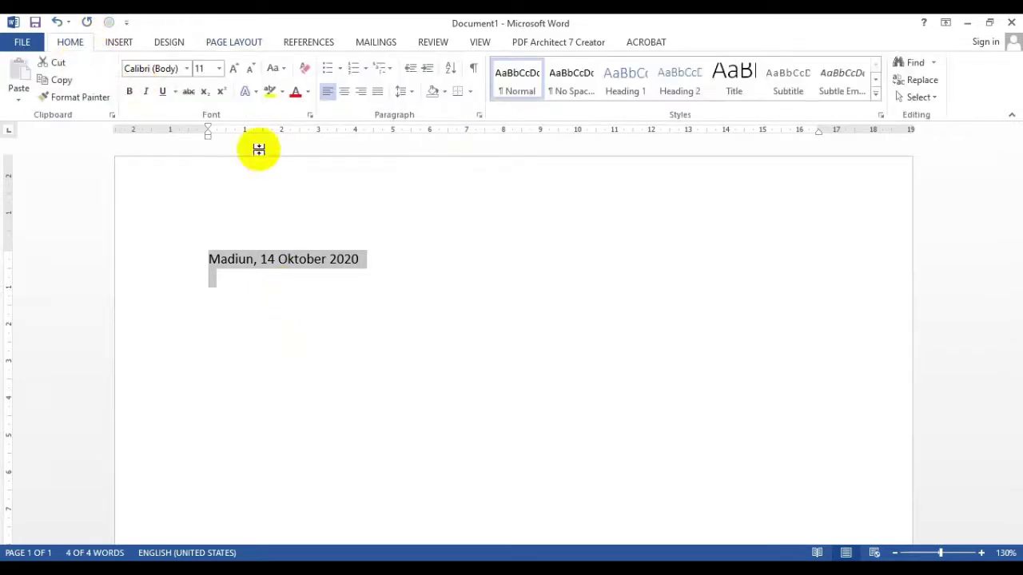
{"action": "left_click", "coordinate": [411, 91]}
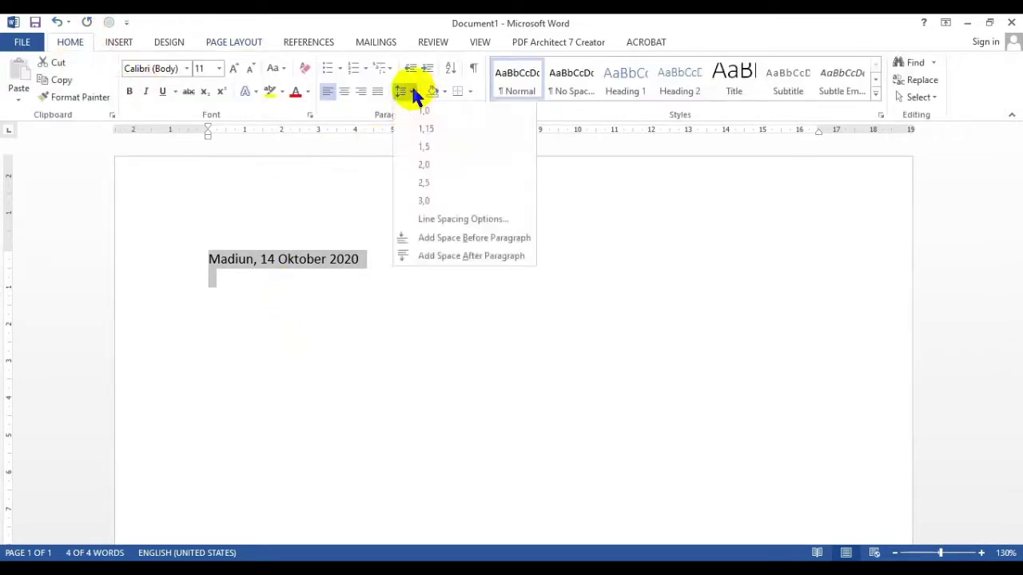
{"action": "left_click", "coordinate": [431, 149]}
{"action": "left_click", "coordinate": [242, 289]}
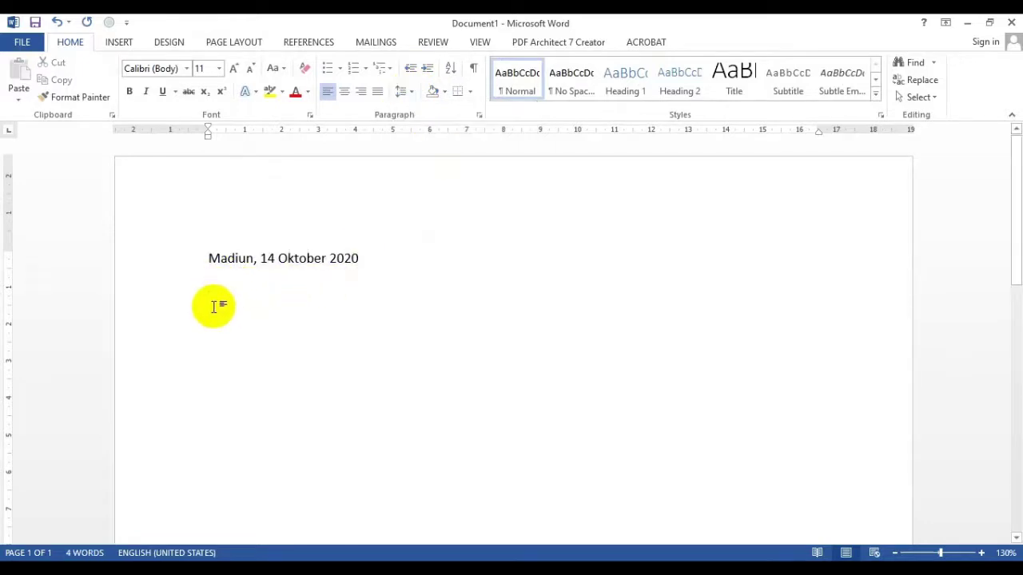
Step: Enter the placeholder text "dsadsadsa" on the second line and right-align the date line above it
{"action": "type", "text": "dsadsadsa"}
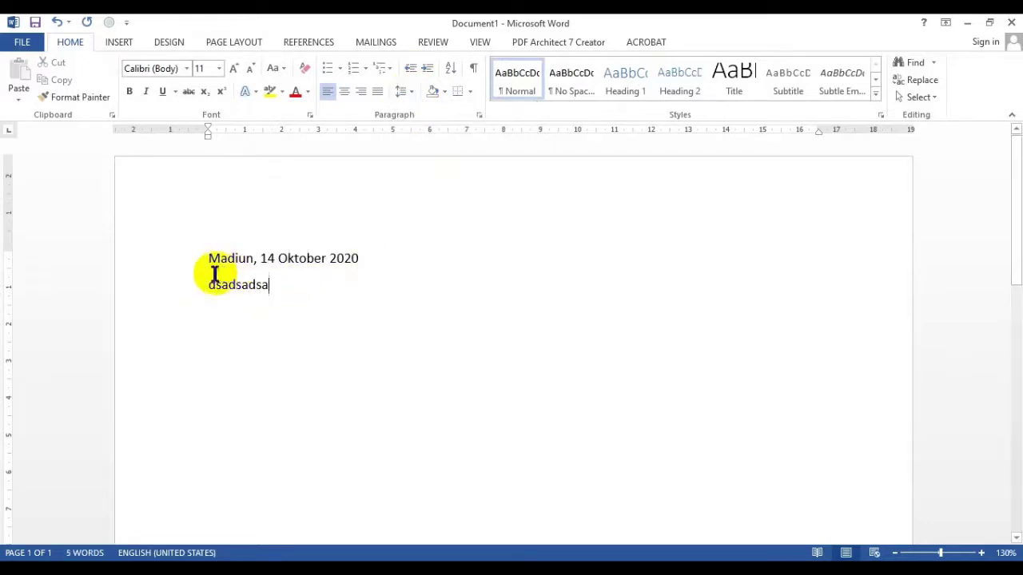
{"action": "left_click", "coordinate": [160, 262]}
{"action": "left_click", "coordinate": [297, 288]}
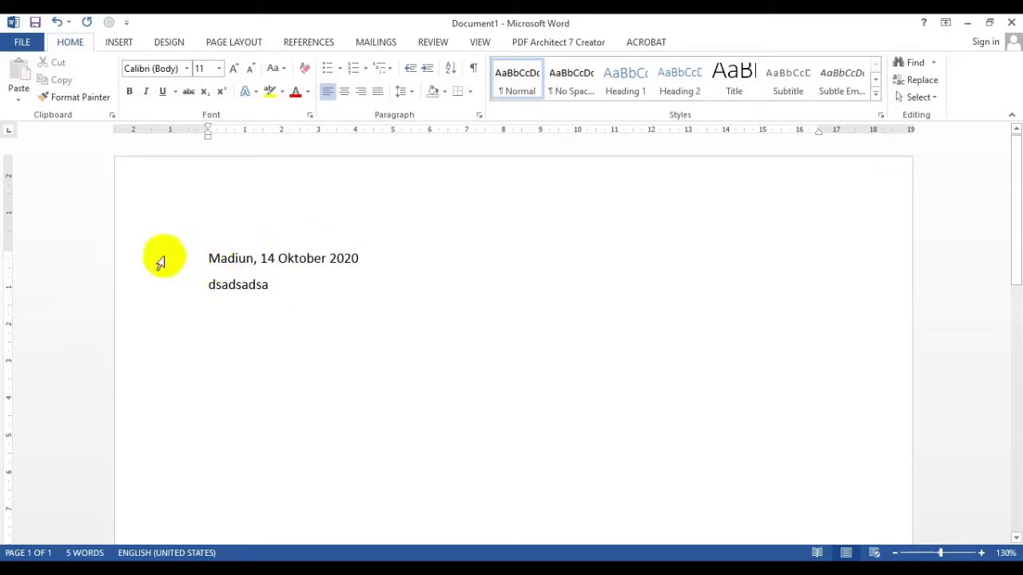
{"action": "left_click", "coordinate": [160, 262]}
{"action": "left_click", "coordinate": [360, 92]}
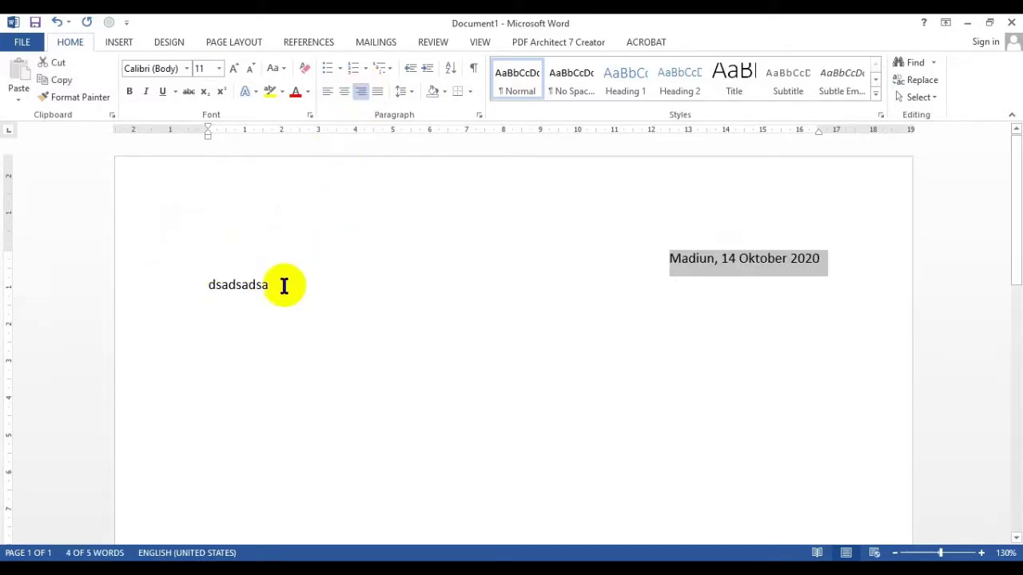
Step: Replace the placeholder line below the date with "Kepada Yth." and start a new line
{"action": "left_click", "coordinate": [284, 285]}
{"action": "double_click", "coordinate": [284, 285]}
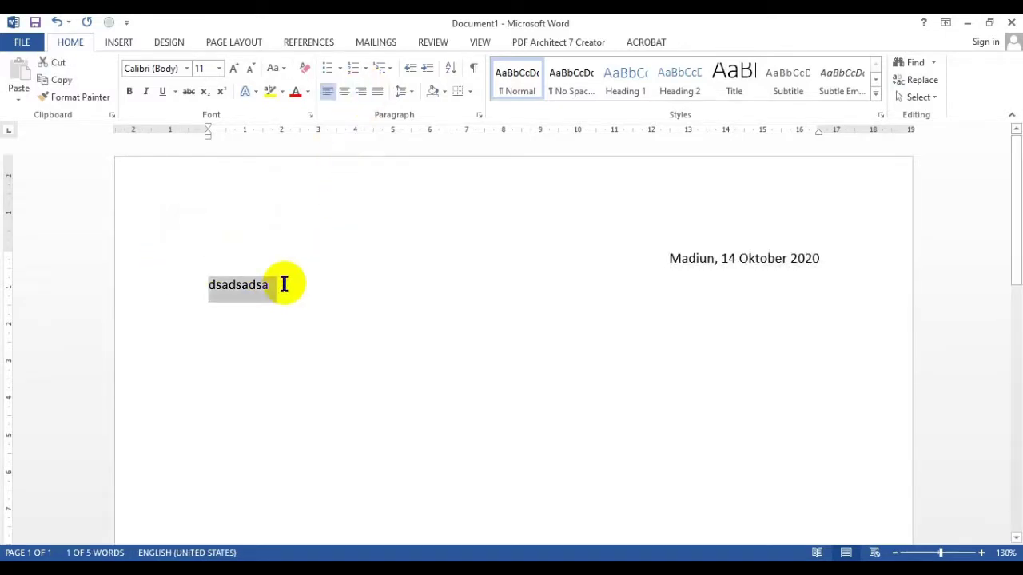
{"action": "type", "text": "Kepada Y"}
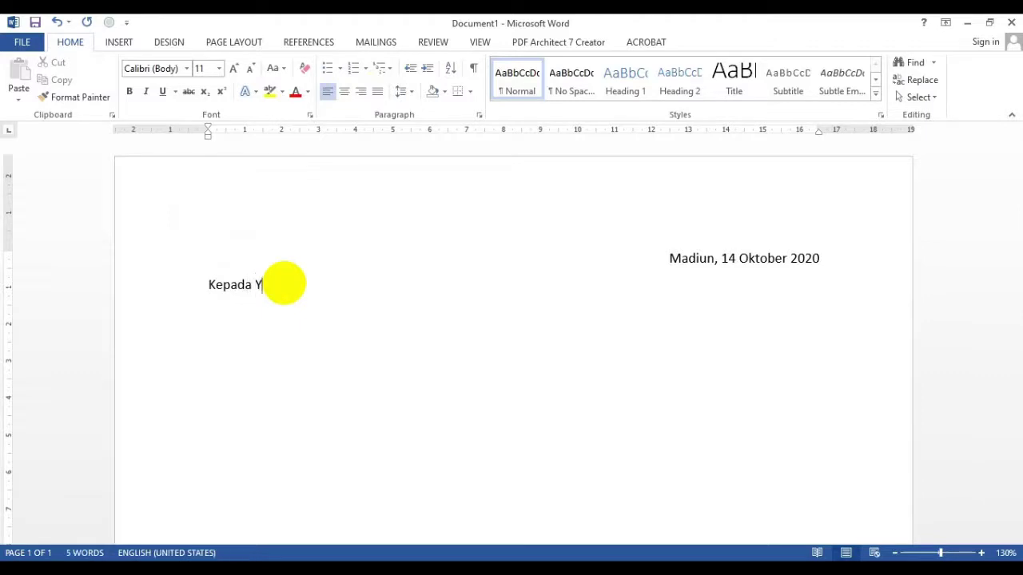
{"action": "type", "text": "th."}
{"action": "key", "text": "Return"}
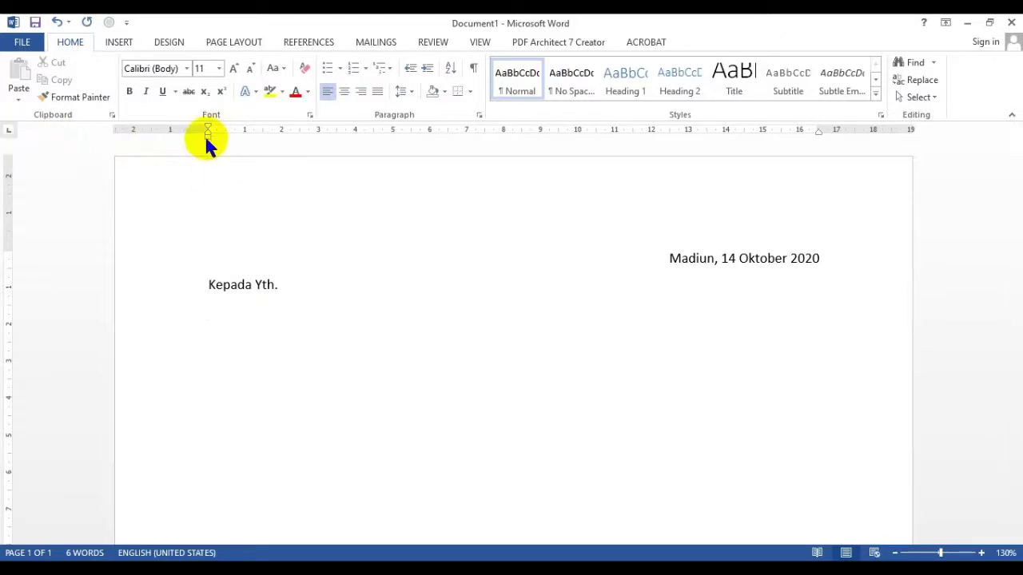
Step: Indent the lines below "Kepada Yth." by about 0.5 cm and enter the recipient's name, street address and city
{"action": "left_click_drag", "start_coordinate": [205, 140], "coordinate": [226, 143]}
{"action": "type", "text": "Wiwit Suhartini "}
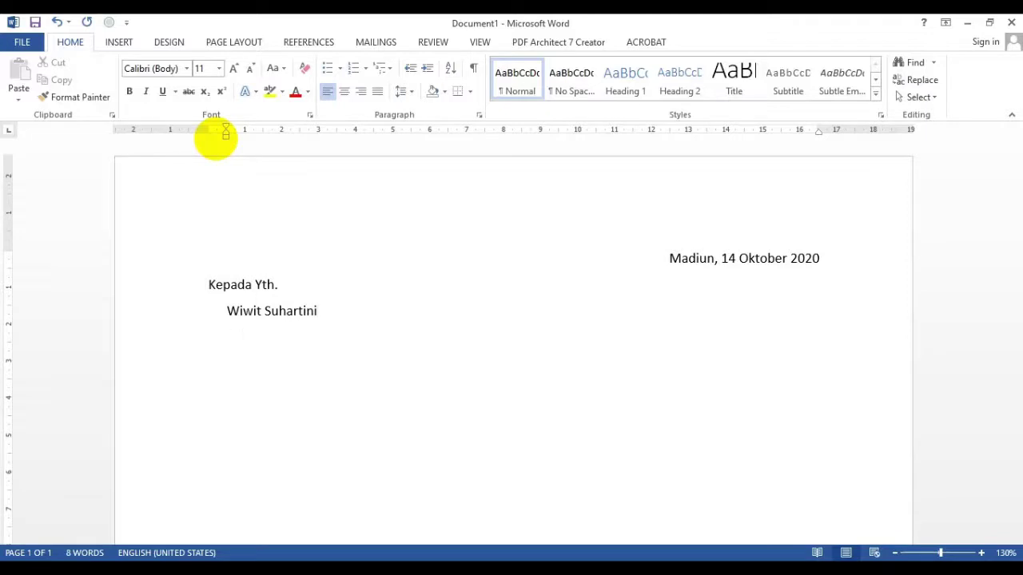
{"action": "type", "text": "Jl. Pan"}
{"action": "type", "text": "dan"}
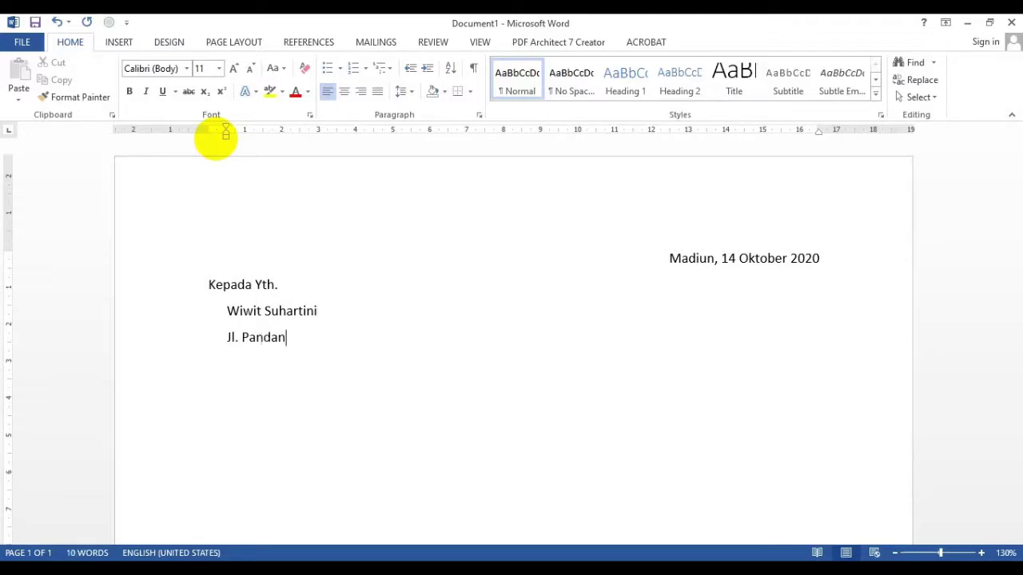
{"action": "type", "text": " No. 5 "}
{"action": "type", "text": "Magetan"}
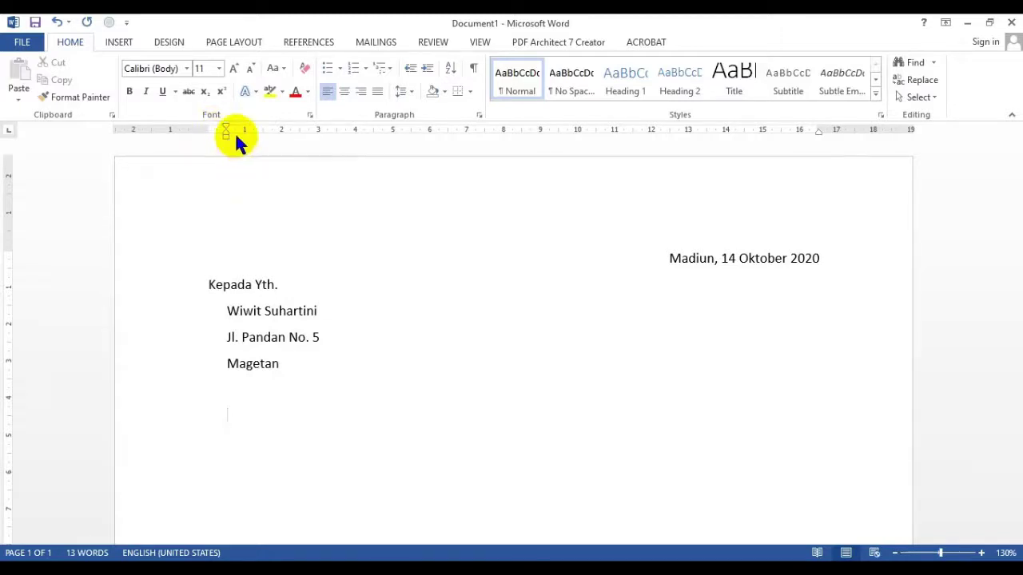
Step: Return the left indent to 0 cm below the address block and enter the salutation "Dengan hormat,"
{"action": "left_click_drag", "start_coordinate": [225, 133], "coordinate": [213, 133]}
{"action": "type", "text": "Dengan hor"}
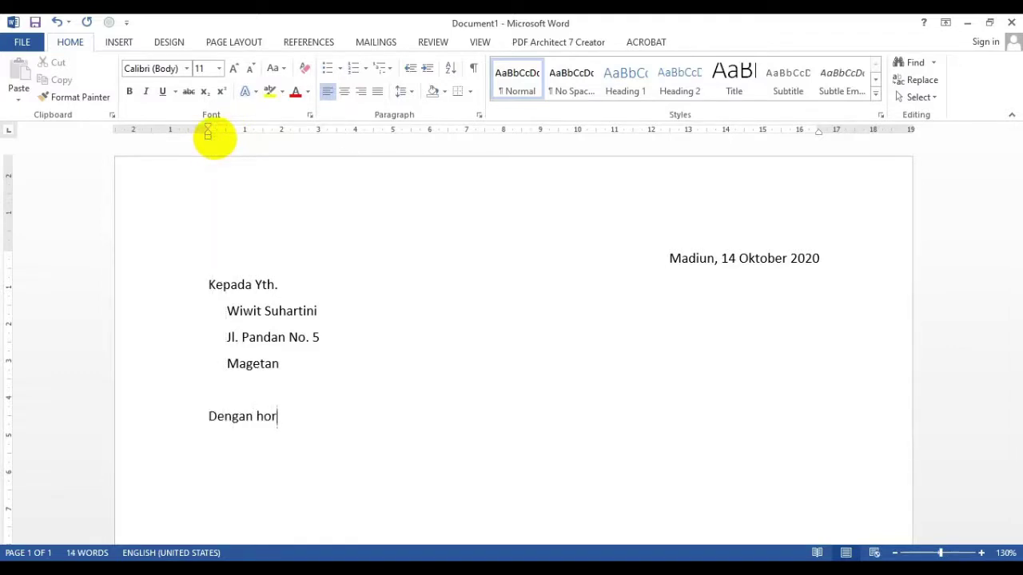
{"action": "type", "text": "mat,"}
{"action": "key", "text": "Return"}
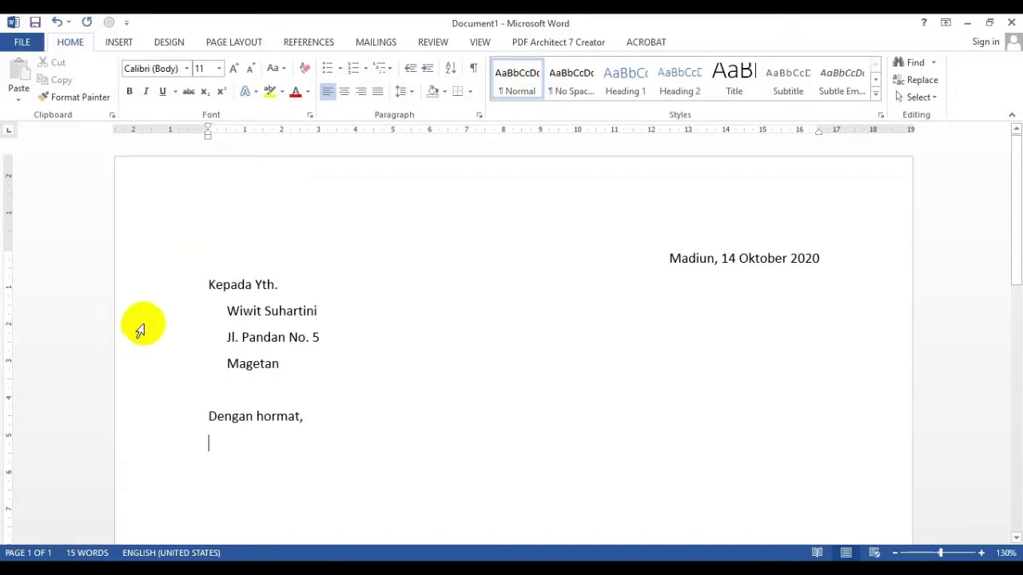
Step: Begin the body paragraph below the salutation with "Sehubungan dengan", correcting the typing mistakes
{"action": "type", "text": "Sehuybu"}
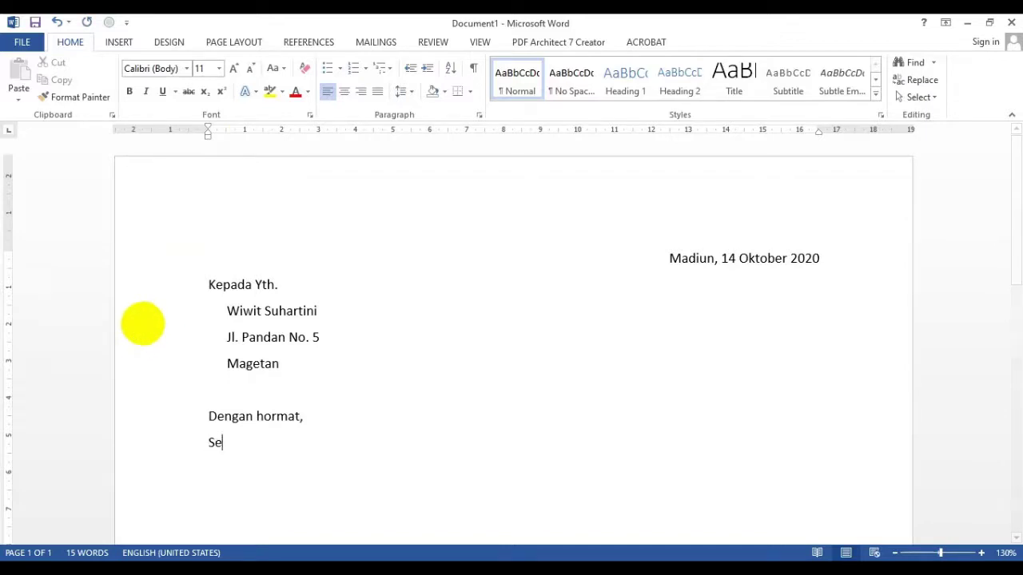
{"action": "key", "text": "BackSpace"}
{"action": "key", "text": "BackSpace"}
{"action": "key", "text": "BackSpace"}
{"action": "type", "text": "u"}
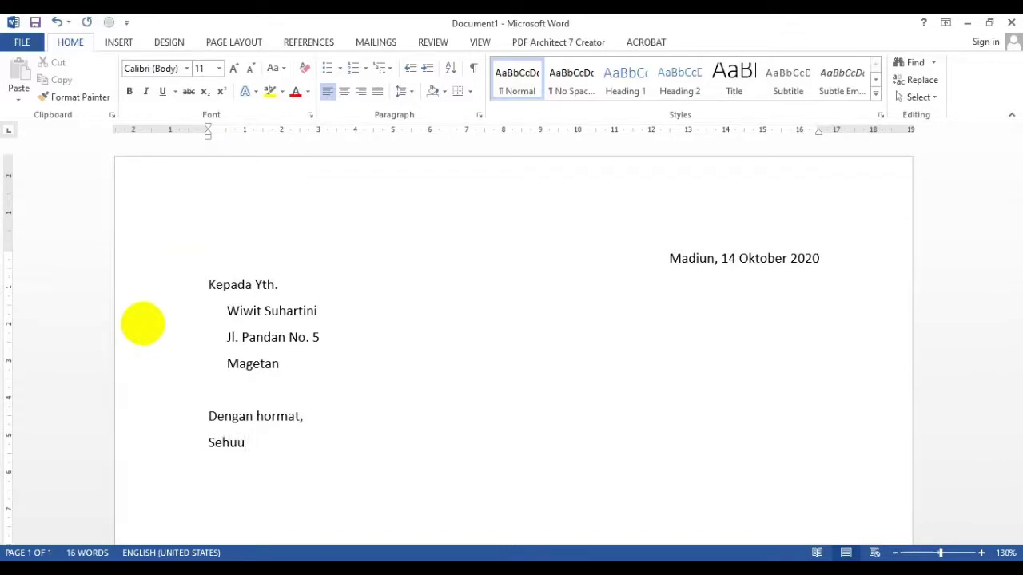
{"action": "type", "text": "b"}
{"action": "key", "text": "BackSpace"}
{"action": "key", "text": "BackSpace"}
{"action": "type", "text": "ubungan"}
{"action": "key", "text": "BackSpace"}
{"action": "key", "text": "BackSpace"}
{"action": "key", "text": "BackSpace"}
{"action": "key", "text": "BackSpace"}
{"action": "key", "text": "BackSpace"}
{"action": "key", "text": "BackSpace"}
{"action": "key", "text": "BackSpace"}
{"action": "key", "text": "BackSpace"}
{"action": "type", "text": "bungan dengan"}
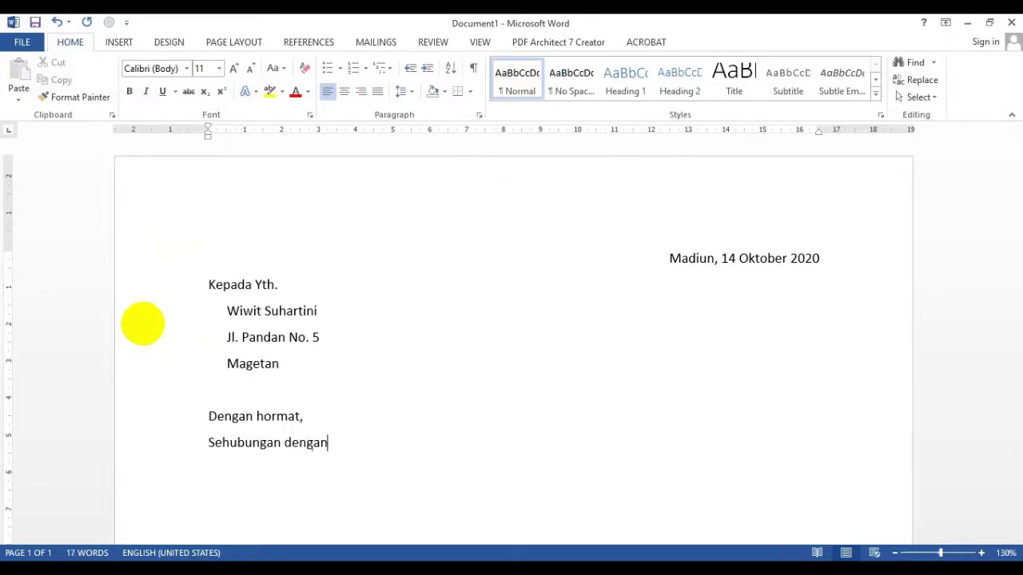
Step: Continue the opening sentence with "akan diadakannya", correcting the misspelled verb
{"action": "type", "text": " akan diaad"}
{"action": "type", "text": "kanny"}
{"action": "key", "text": "BackSpace"}
{"action": "key", "text": "BackSpace"}
{"action": "key", "text": "BackSpace"}
{"action": "key", "text": "BackSpace"}
{"action": "key", "text": "BackSpace"}
{"action": "key", "text": "BackSpace"}
{"action": "key", "text": "BackSpace"}
{"action": "type", "text": "dakannya "}
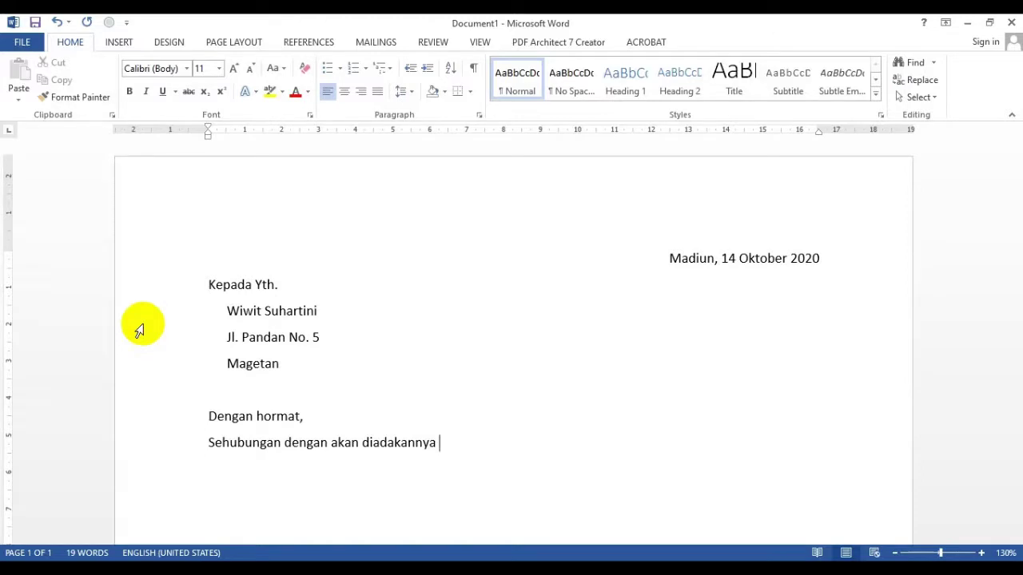
Step: Continue the sentence with "acara untuk memperingati", writing "acara" in lowercase
{"action": "type", "text": "Acar"}
{"action": "key", "text": "BackSpace"}
{"action": "key", "text": "BackSpace"}
{"action": "key", "text": "BackSpace"}
{"action": "key", "text": "BackSpace"}
{"action": "key", "text": "BackSpace"}
{"action": "type", "text": "acarauntu"}
{"action": "key", "text": "BackSpace"}
{"action": "key", "text": "BackSpace"}
{"action": "key", "text": "BackSpace"}
{"action": "key", "text": "BackSpace"}
{"action": "type", "text": "untuk memperingati"}
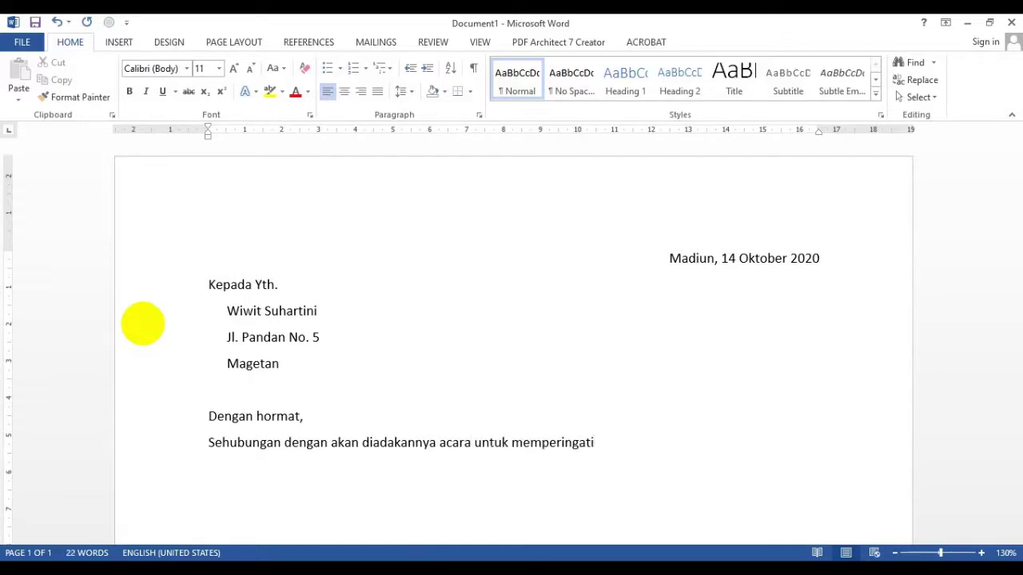
Step: Add the event name "Hari Ulang Tahun Kemerdekaan" to the sentence, with "Kemerdekaan" capitalized
{"action": "type", "text": " Hari Ulang Tahun keme"}
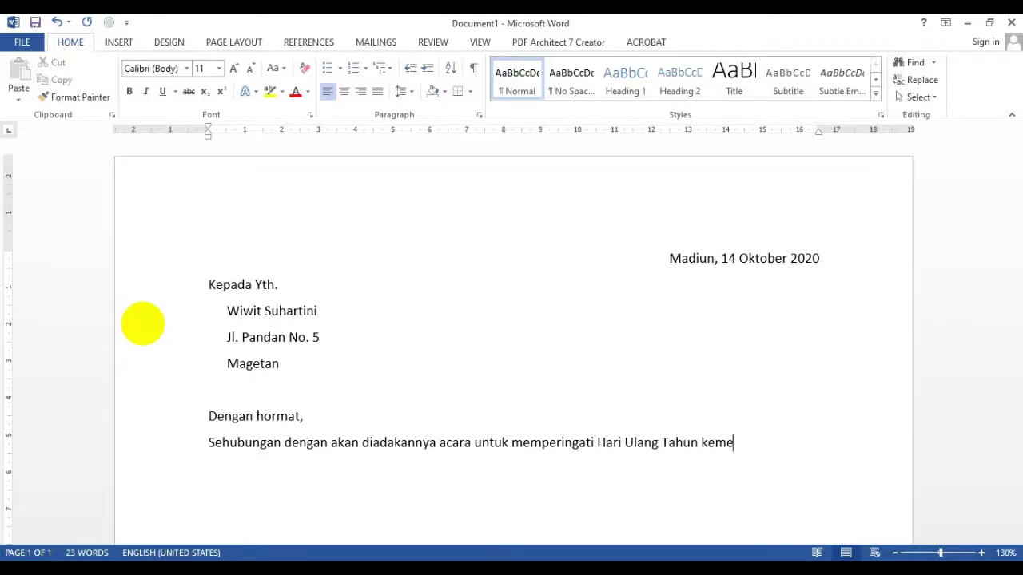
{"action": "key", "text": "BackSpace"}
{"action": "key", "text": "BackSpace"}
{"action": "key", "text": "BackSpace"}
{"action": "type", "text": "eme"}
{"action": "key", "text": "BackSpace"}
{"action": "key", "text": "BackSpace"}
{"action": "key", "text": "BackSpace"}
{"action": "key", "text": "BackSpace"}
{"action": "type", "text": "Kemerdekaan"}
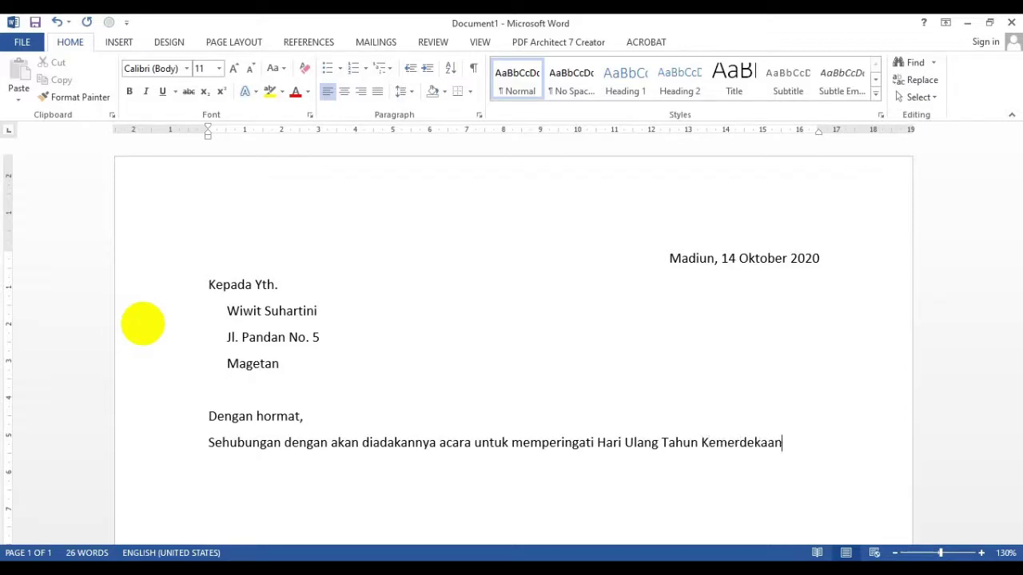
Step: Continue the body paragraph with "Republik Indonesia yang ke-75 maka"
{"action": "type", "text": " Rw"}
{"action": "key", "text": "BackSpace"}
{"action": "type", "text": "epublik Indone"}
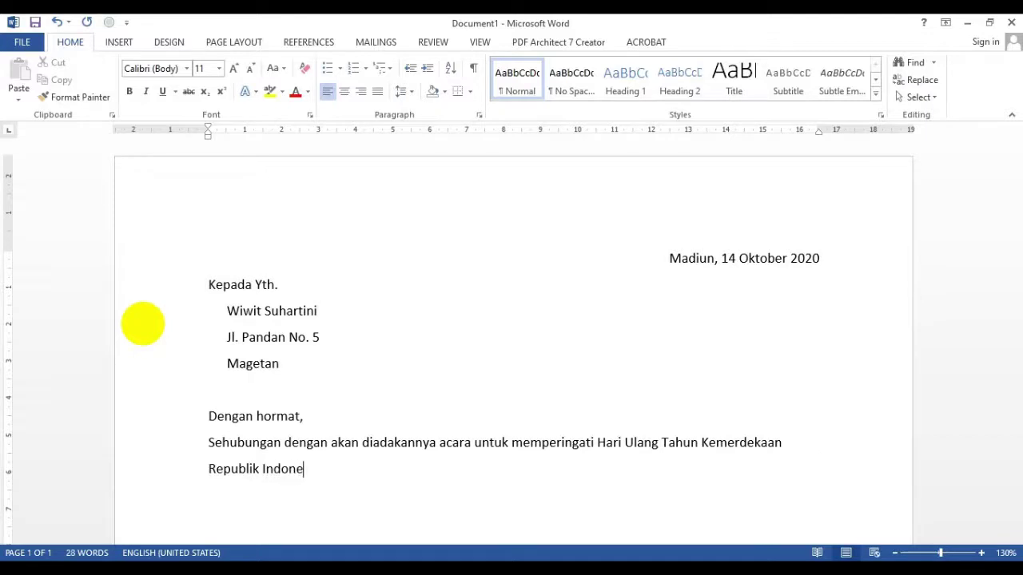
{"action": "type", "text": "sia yang ke -75 maka "}
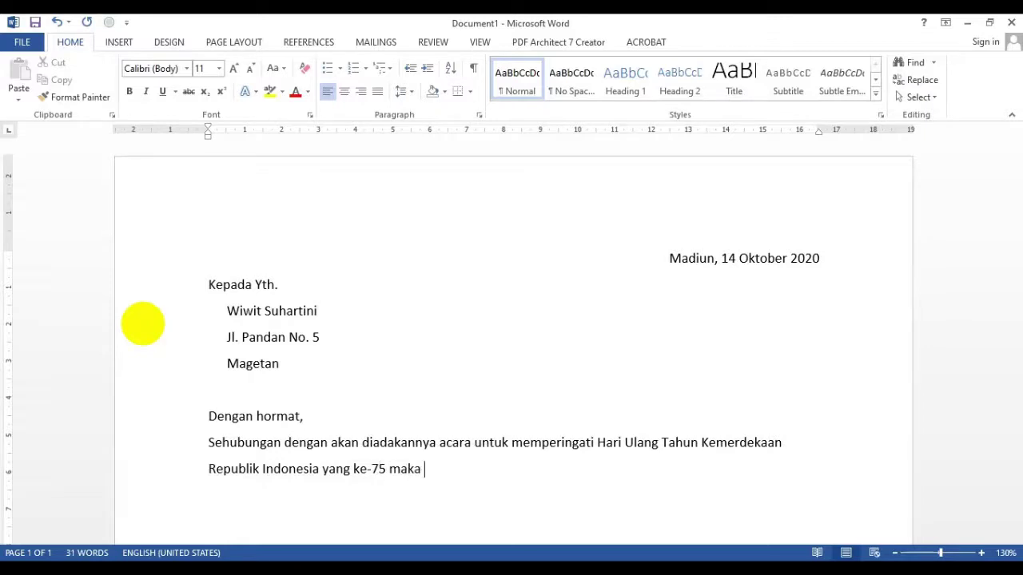
Step: Add the sender's role to the paragraph as "saya sebagai Ketua Karang Taruna", replacing the mistaken "Lura"
{"action": "type", "text": "saya sebagai Lura"}
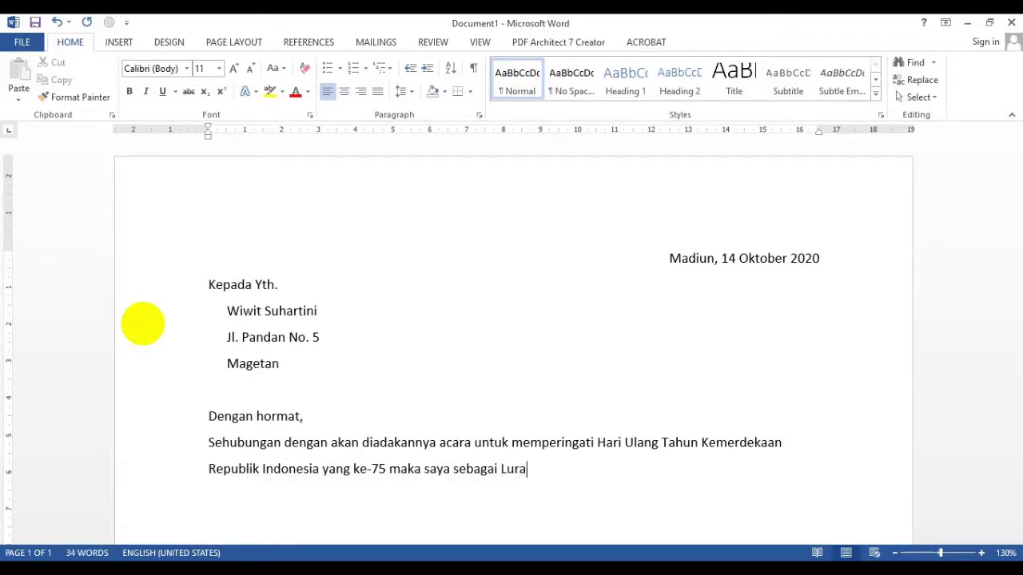
{"action": "key", "text": "BackSpace"}
{"action": "key", "text": "BackSpace"}
{"action": "key", "text": "BackSpace"}
{"action": "key", "text": "BackSpace"}
{"action": "type", "text": "Ketua Karang Taruna "}
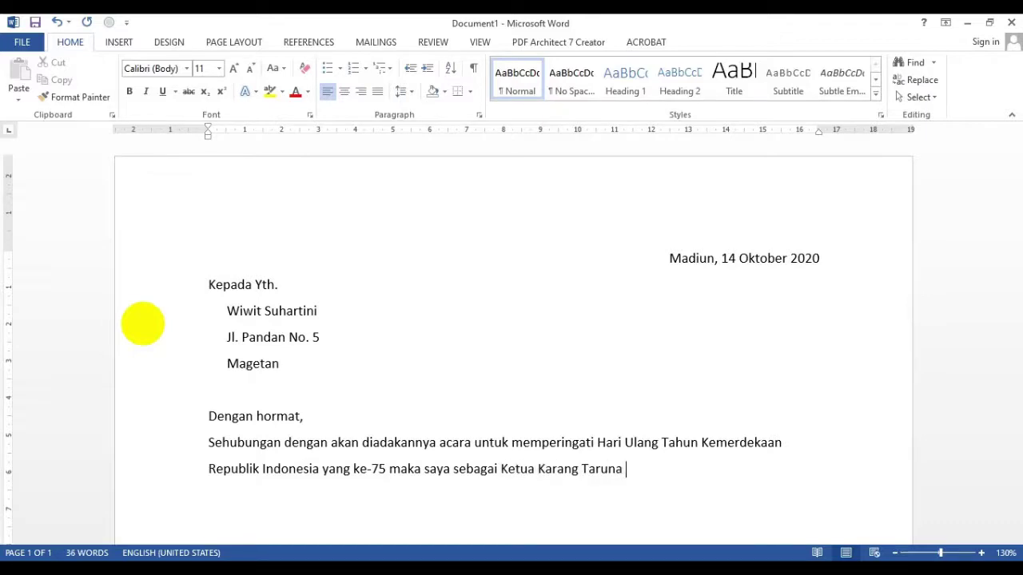
Step: Continue the body paragraph with “Muda Selamanya” in quotation marks, followed by "bermaksud mengundang"
{"action": "type", "text": "\"Muda Selaman"}
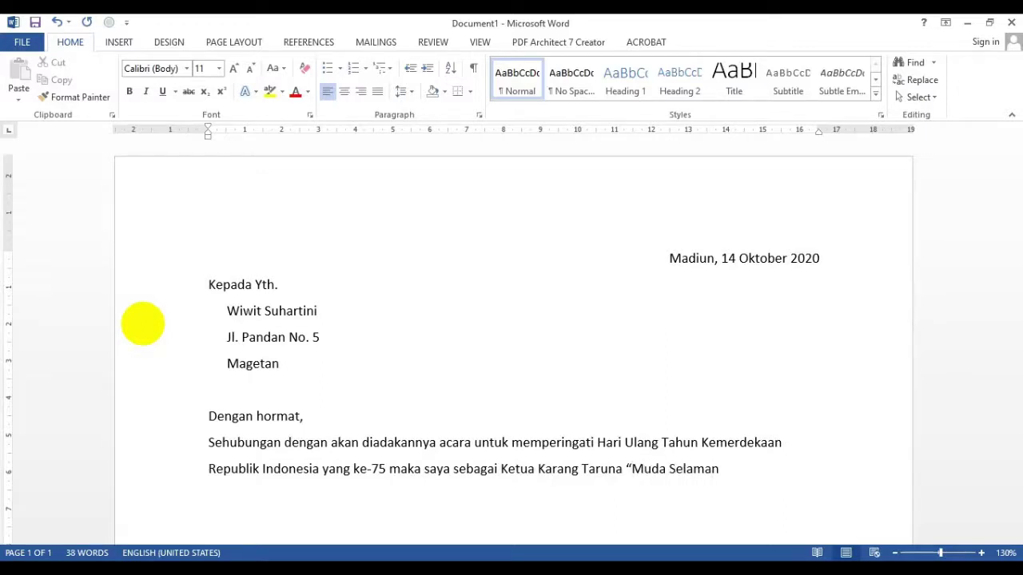
{"action": "type", "text": "ya\""}
{"action": "type", "text": " bermaksu"}
{"action": "type", "text": "d dem"}
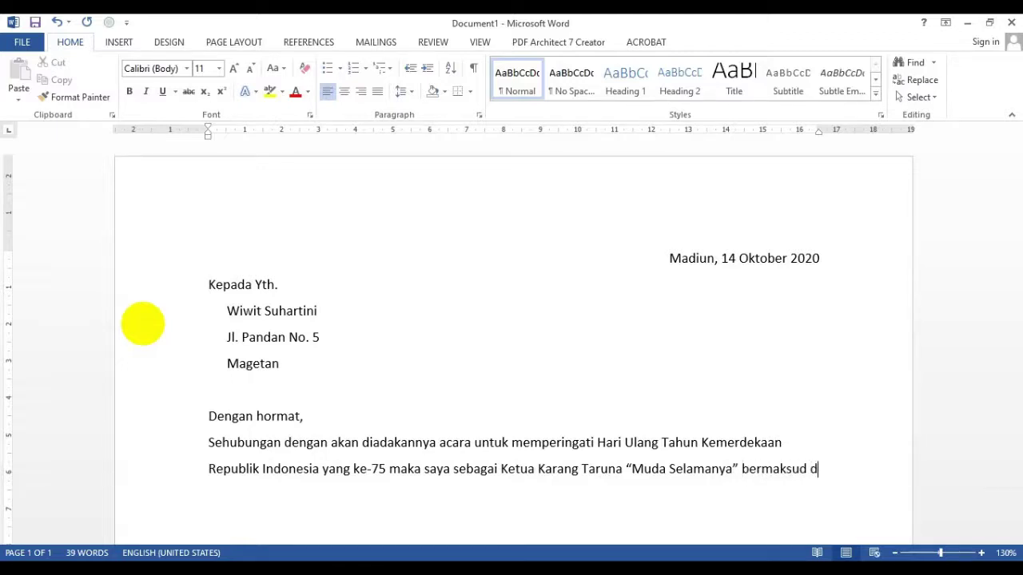
{"action": "key", "text": "BackSpace"}
{"action": "key", "text": "BackSpace"}
{"action": "key", "text": "BackSpace"}
{"action": "type", "text": "mengundang"}
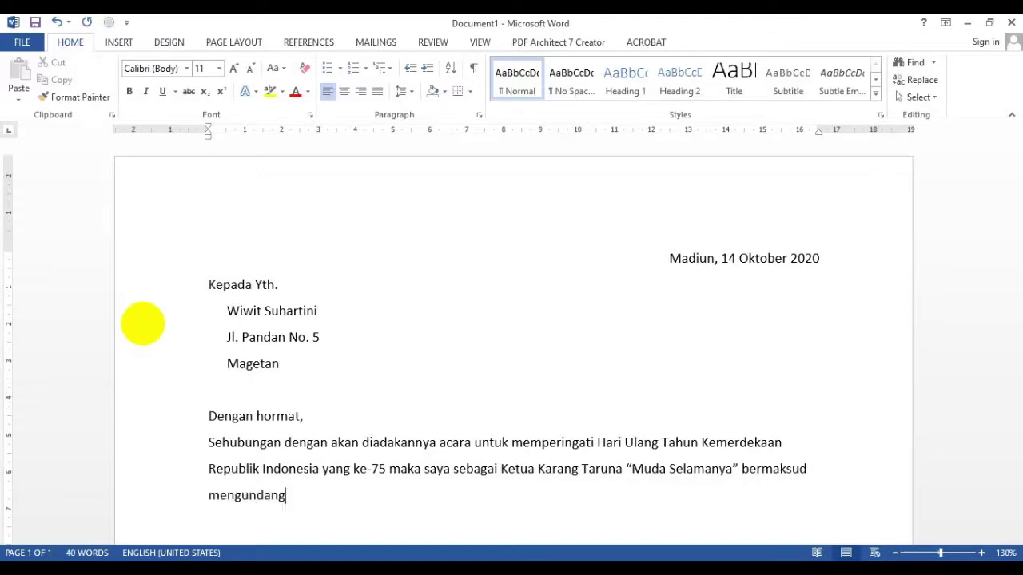
Step: Finish the body paragraph with "Saudara dan Saudari untuk hadir pada :"
{"action": "type", "text": " Saudara dan Sa"}
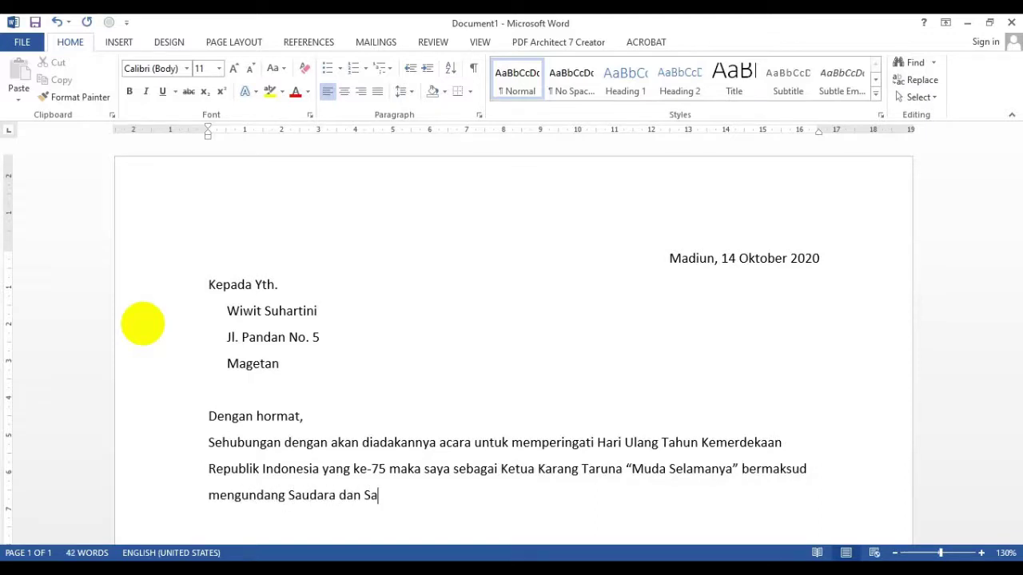
{"action": "type", "text": "udari untujk"}
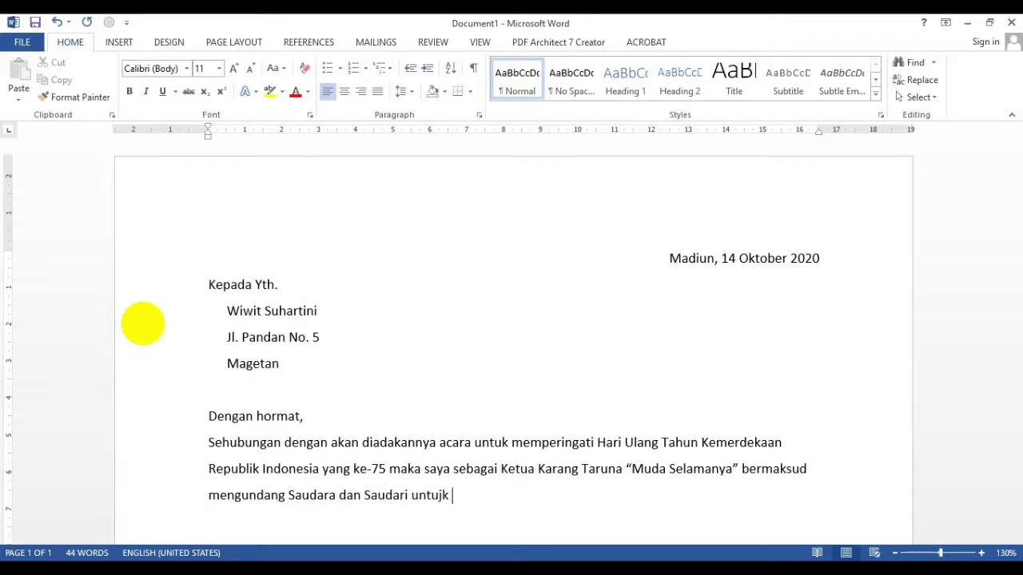
{"action": "key", "text": "BackSpace"}
{"action": "key", "text": "BackSpace"}
{"action": "type", "text": "k hadir pada"}
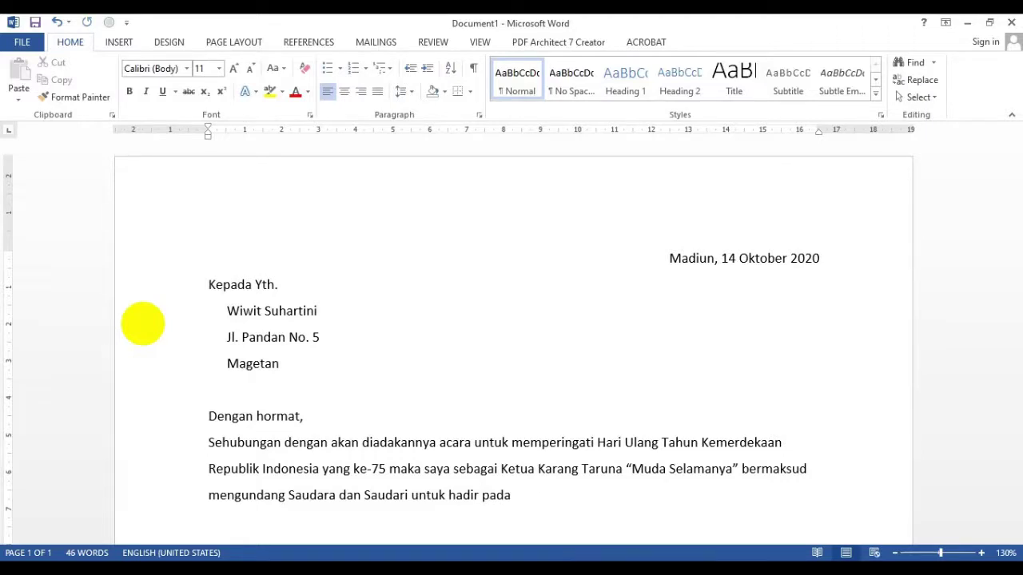
{"action": "type", "text": ":"}
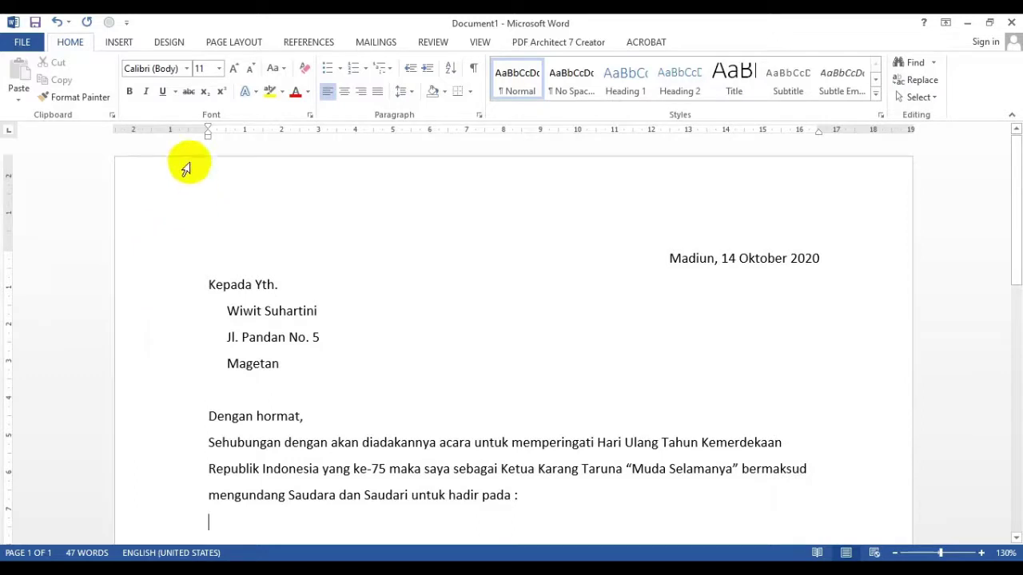
Step: Below the paragraph, add the line "Hari : Minggu" with a 0.5 cm left indent and left tab stops at about 3 cm and 3.5 cm
{"action": "left_click_drag", "start_coordinate": [208, 135], "coordinate": [228, 141]}
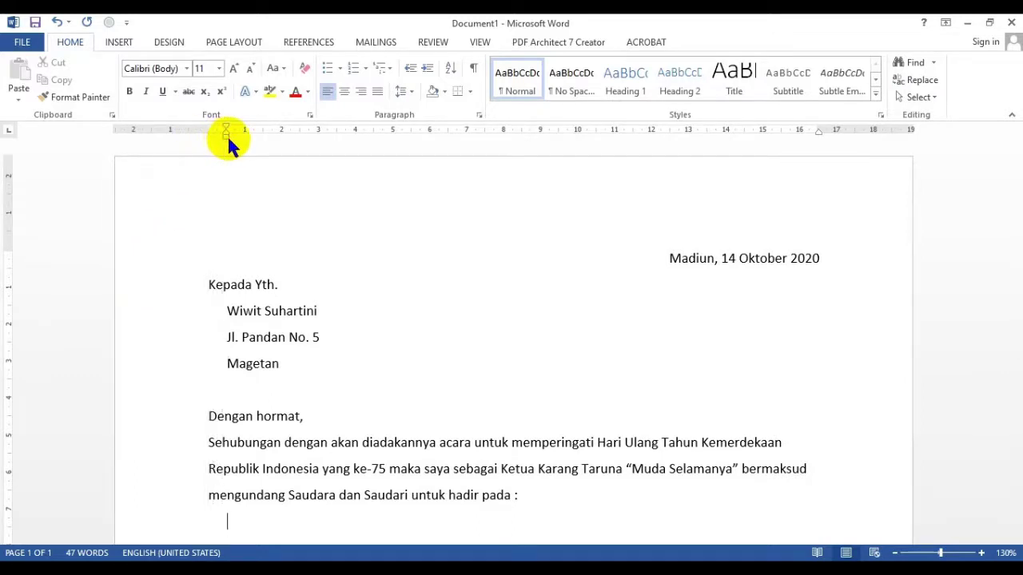
{"action": "type", "text": "Hari"}
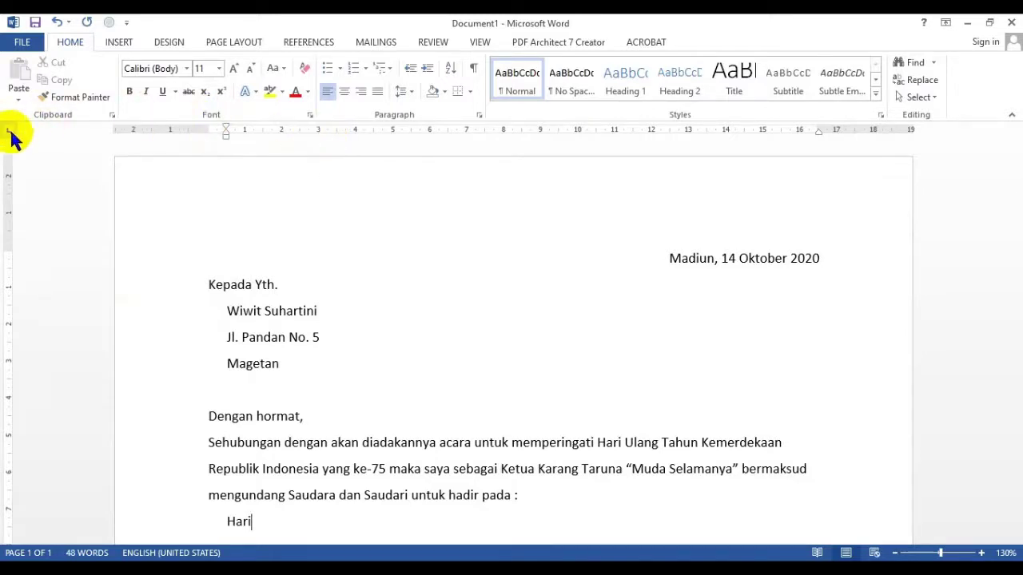
{"action": "left_click", "coordinate": [317, 133]}
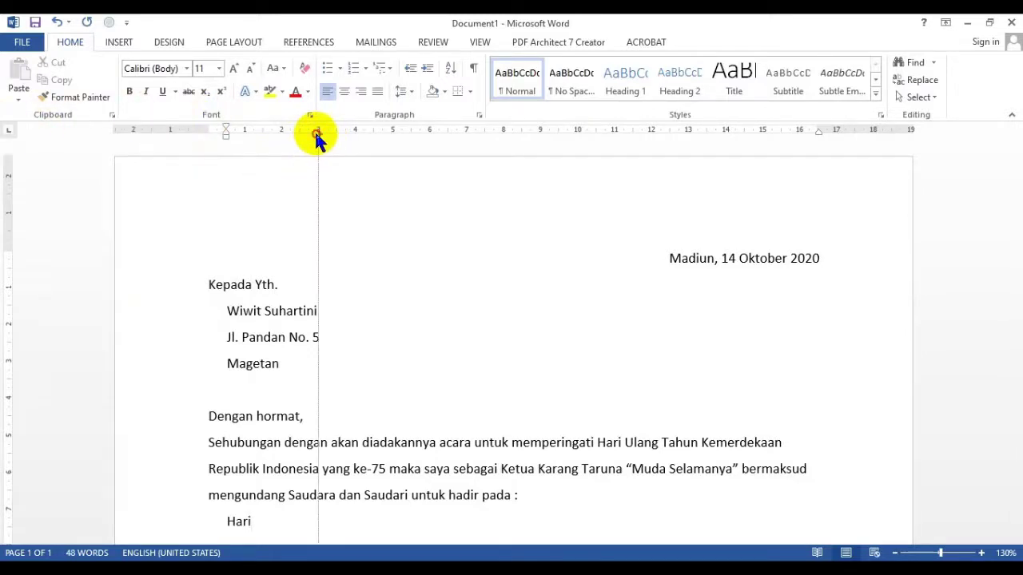
{"action": "left_click_drag", "start_coordinate": [318, 131], "coordinate": [338, 132]}
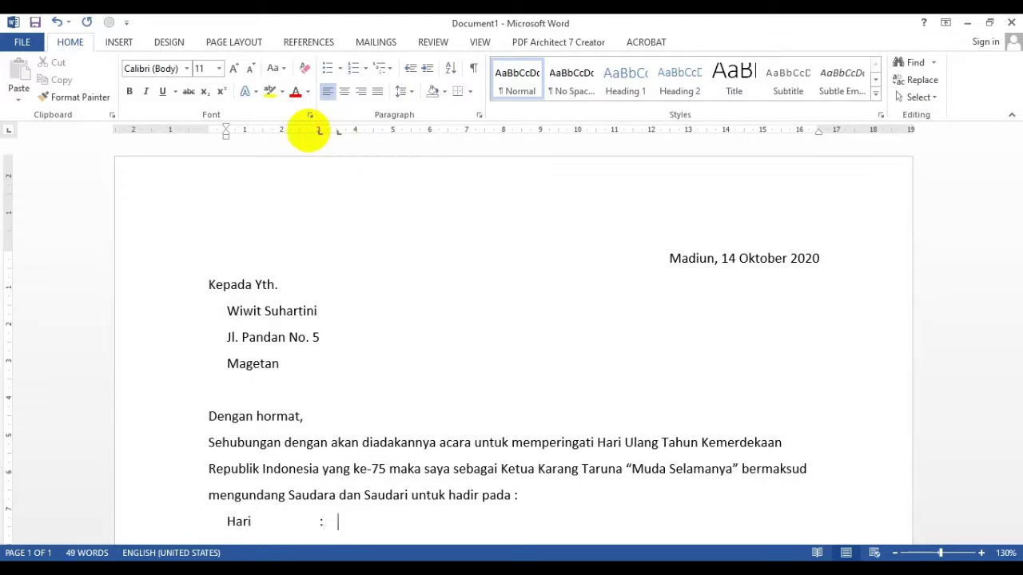
{"action": "type", "text": "Minggu"}
{"action": "key", "text": "Return"}
Step: Add the event date line "Tanggal : 18 Oktober 2020", aligned to the same tab stops
{"action": "type", "text": "Tang"}
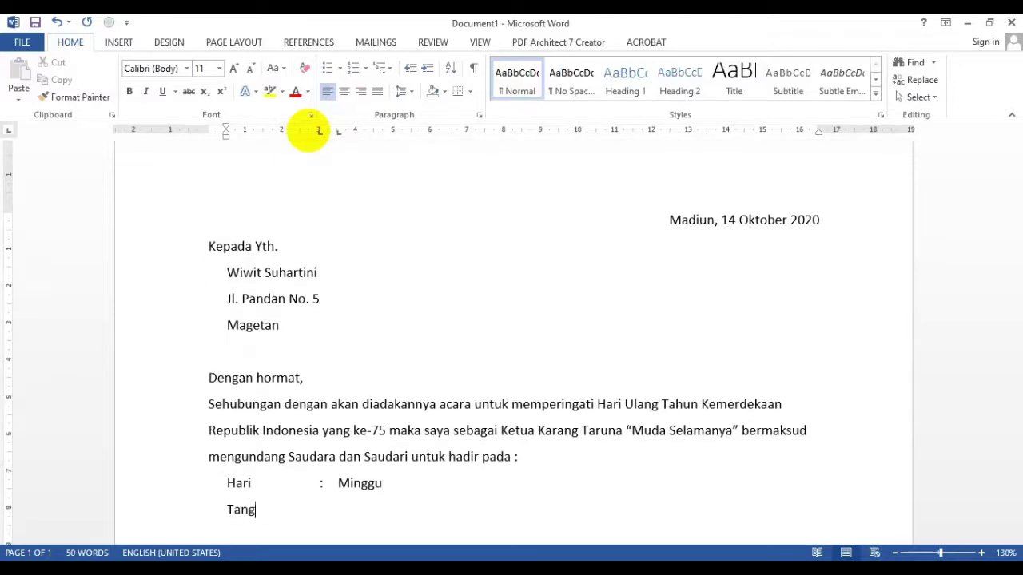
{"action": "type", "text": "aal"}
{"action": "key", "text": "Tab"}
{"action": "type", "text": ":"}
{"action": "key", "text": "Tab"}
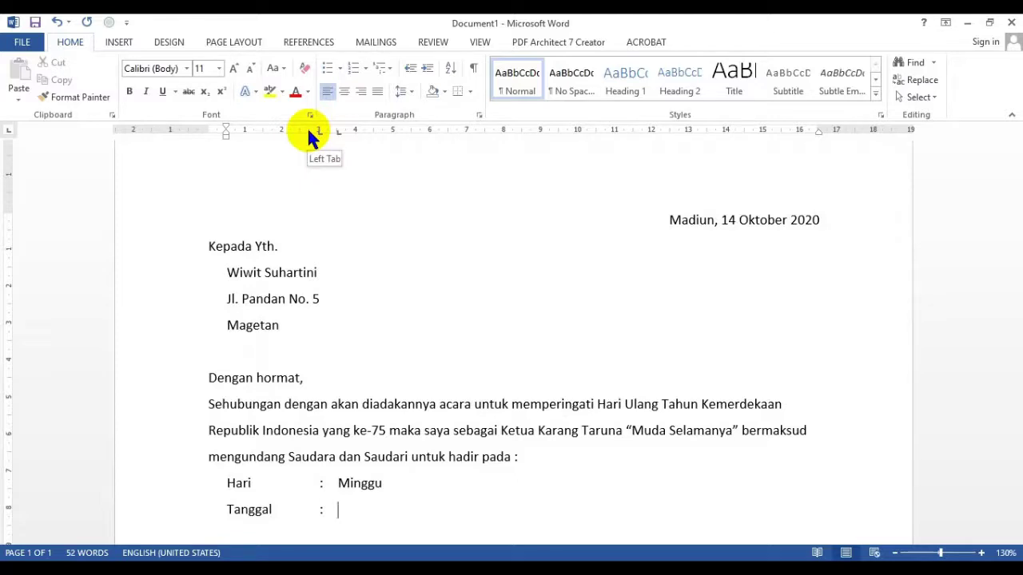
{"action": "type", "text": "18 Oktober "}
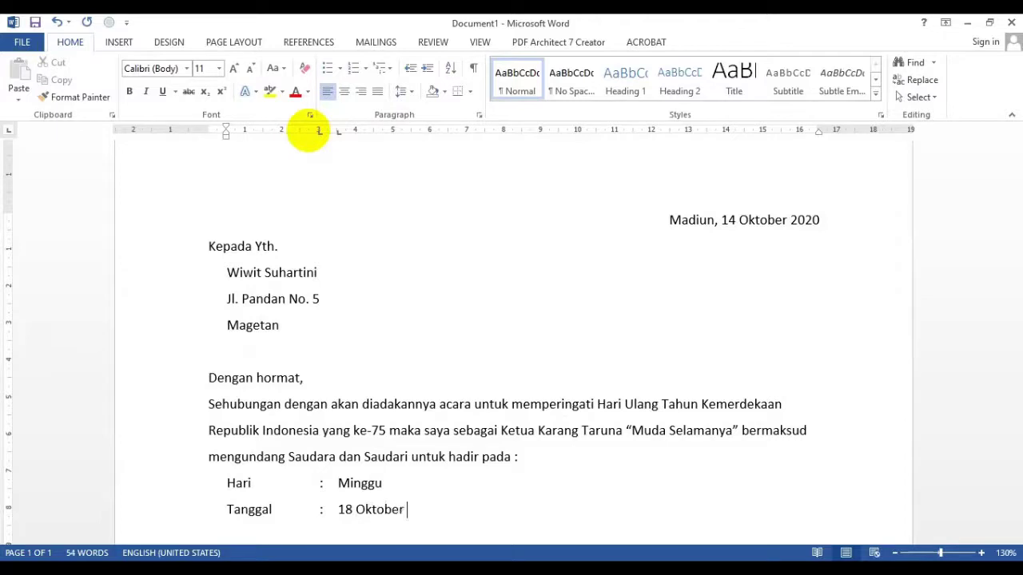
{"action": "type", "text": "2020"}
{"action": "key", "text": "Return"}
Step: Add the event time line "Jam : 19:00 WIB", aligned to the same tab stops
{"action": "type", "text": "Jam\t:"}
{"action": "key", "text": "Tab"}
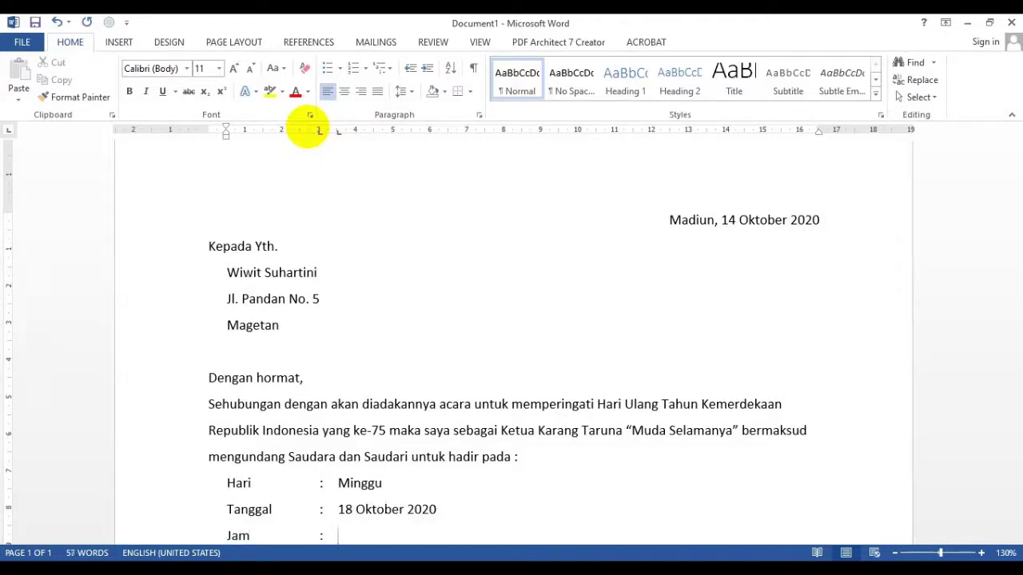
{"action": "type", "text": "19:00 WIB"}
{"action": "key", "text": "Return"}
Step: Add the venue line "Tempat : Kantor Kelurahan" with the colon and value aligned to the tab stops
{"action": "type", "text": "Tempat"}
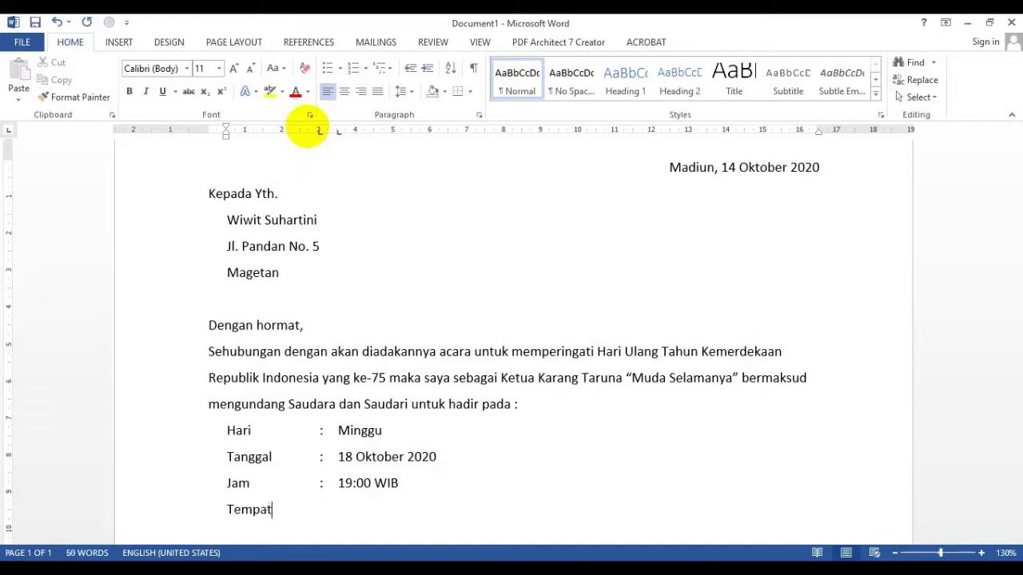
{"action": "key", "text": "Tab"}
{"action": "type", "text": ":"}
{"action": "key", "text": "Tab"}
{"action": "type", "text": "zKa"}
{"action": "key", "text": "BackSpace"}
{"action": "key", "text": "BackSpace"}
{"action": "key", "text": "BackSpace"}
{"action": "type", "text": "Kantor"}
{"action": "key", "text": "BackSpace"}
{"action": "key", "text": "BackSpace"}
{"action": "key", "text": "BackSpace"}
{"action": "type", "text": "antor Kelurahan"}
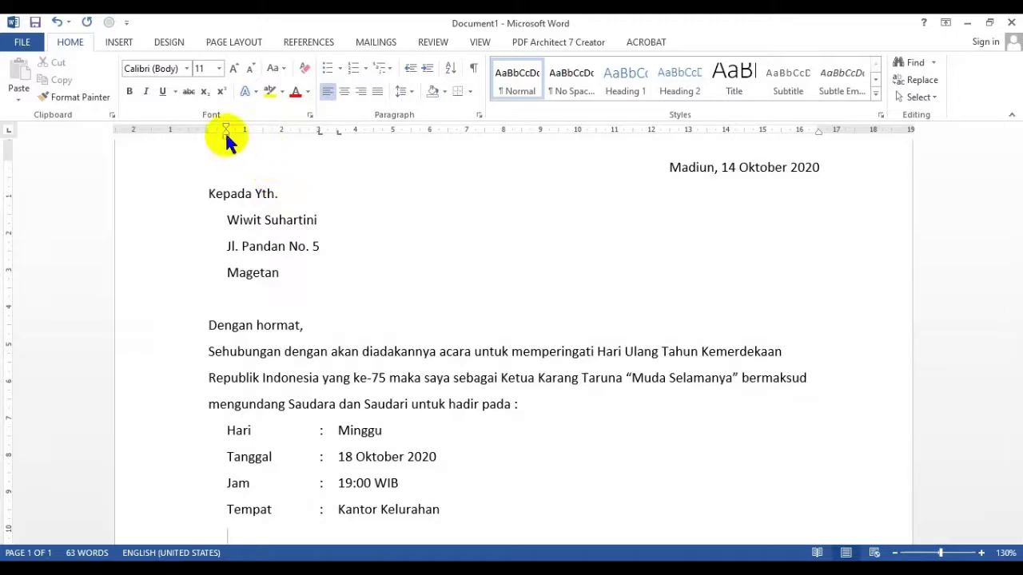
Step: Reset the new line's indent to 0, remove its tab stops, and begin the closing paragraph with "Demikian undangan dari"
{"action": "left_click_drag", "start_coordinate": [227, 137], "coordinate": [201, 155]}
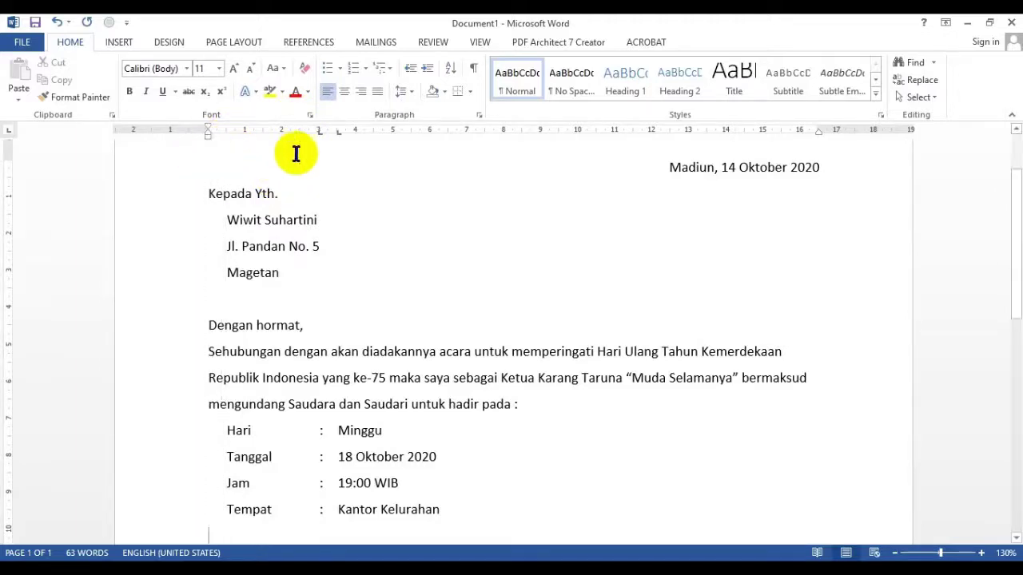
{"action": "left_click_drag", "start_coordinate": [320, 132], "coordinate": [335, 175]}
{"action": "type", "text": "Demikian undag"}
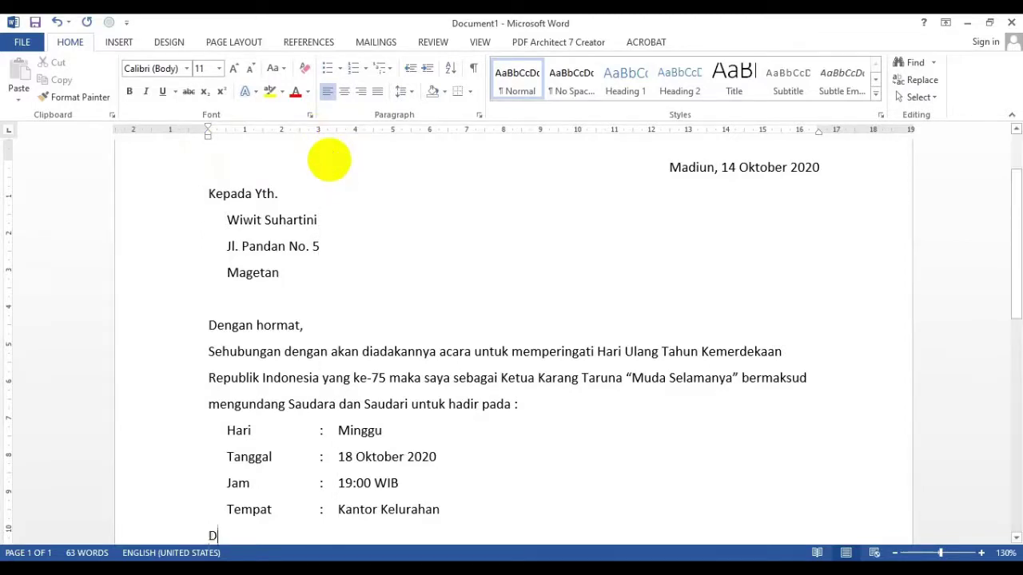
{"action": "key", "text": "BackSpace"}
{"action": "key", "text": "BackSpace"}
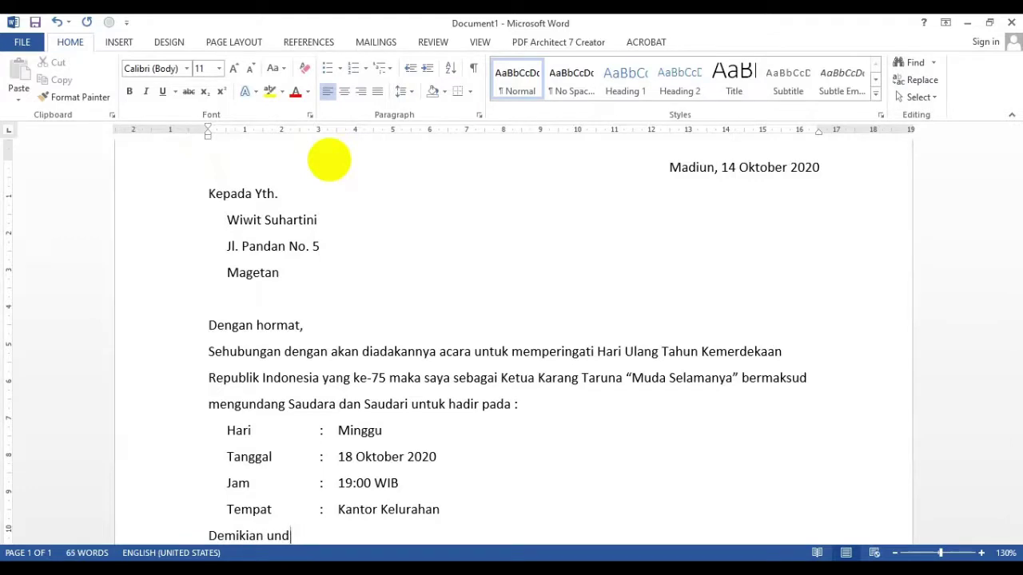
{"action": "type", "text": "angan dari S"}
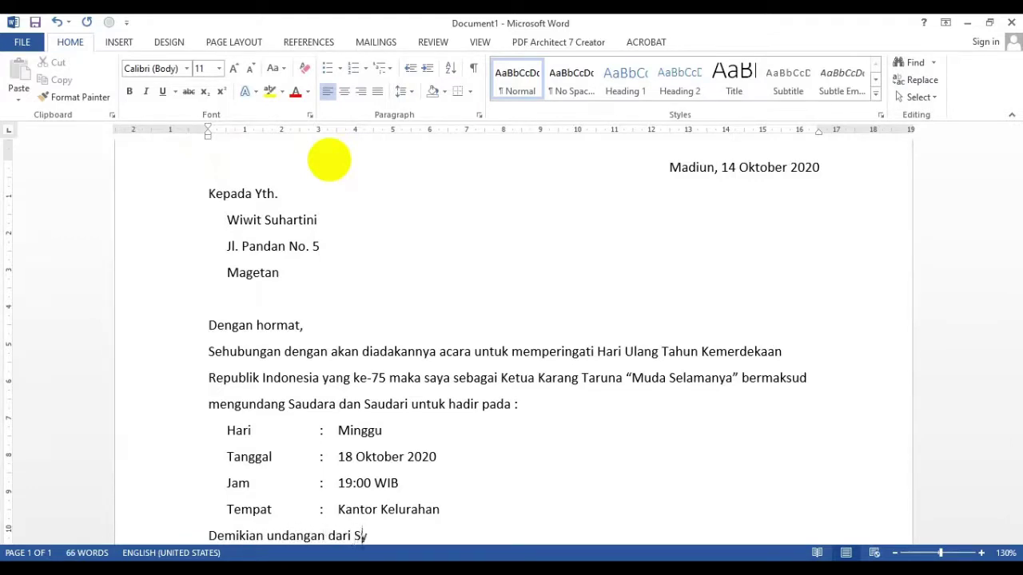
Step: Continue the closing paragraph with "saya selaku Ketua Karang Taruna", keeping "saya" in lowercase and "Karang" capitalized
{"action": "key", "text": "BackSpace"}
{"action": "type", "text": "a"}
{"action": "key", "text": "BackSpace"}
{"action": "type", "text": "saya selaku Ketua karang"}
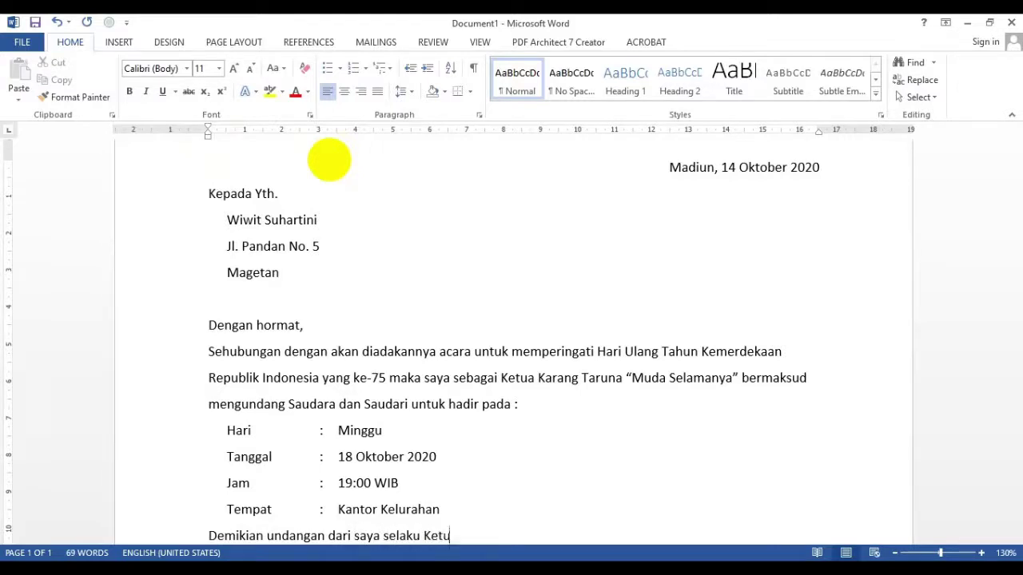
{"action": "key", "text": "BackSpace"}
{"action": "key", "text": "BackSpace"}
{"action": "key", "text": "BackSpace"}
{"action": "key", "text": "BackSpace"}
{"action": "key", "text": "BackSpace"}
{"action": "key", "text": "BackSpace"}
{"action": "key", "text": "BackSpace"}
{"action": "type", "text": "Karang Tar"}
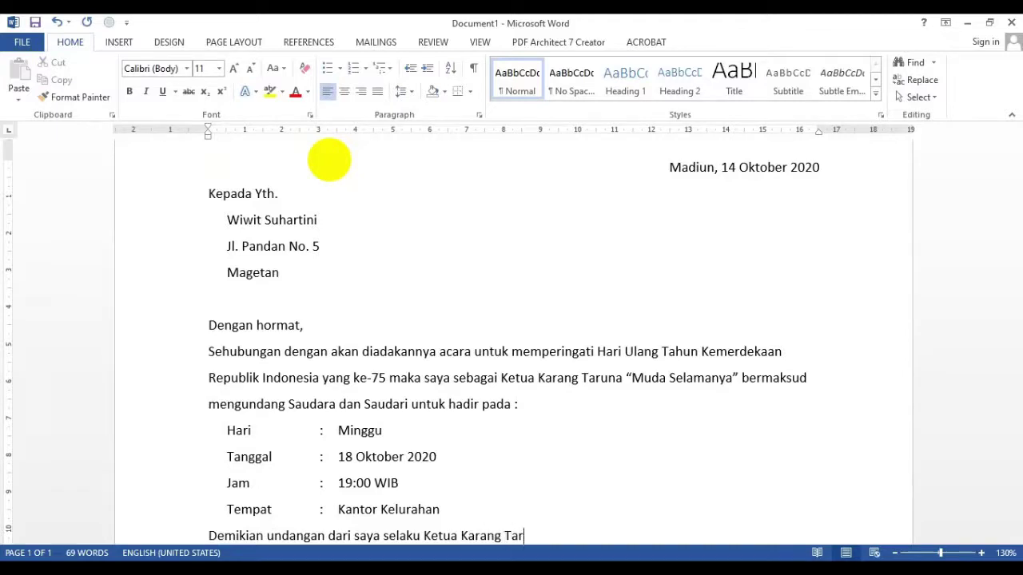
Step: Add the quoted group name “Muda Selamanya” to the closing paragraph, followed by ", mohon untuk bisa hadir"
{"action": "type", "text": "una \"Muda Sle"}
{"action": "key", "text": "BackSpace"}
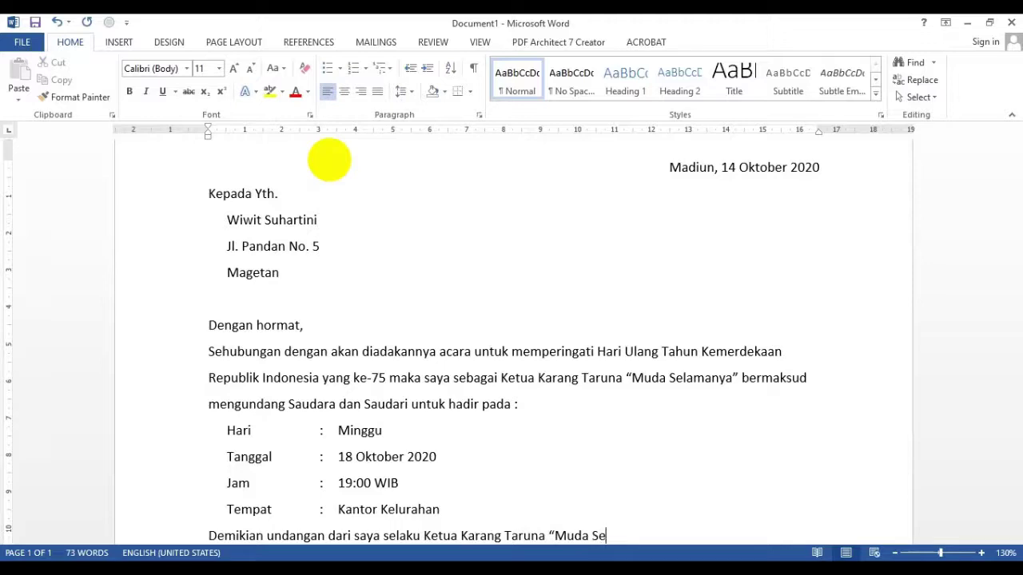
{"action": "type", "text": "lamanya”, mohon "}
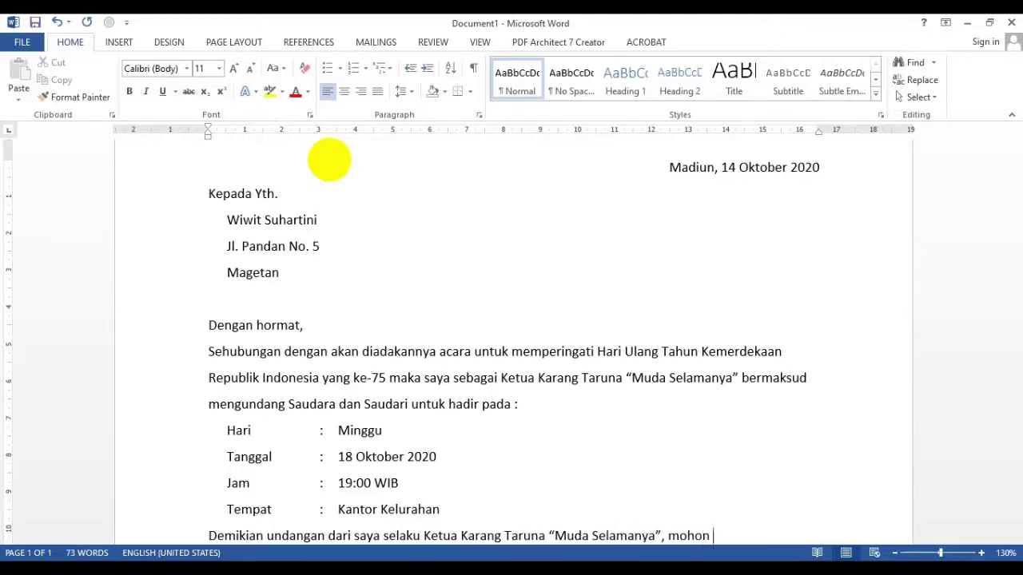
{"action": "type", "text": "untuk bisa hadir"}
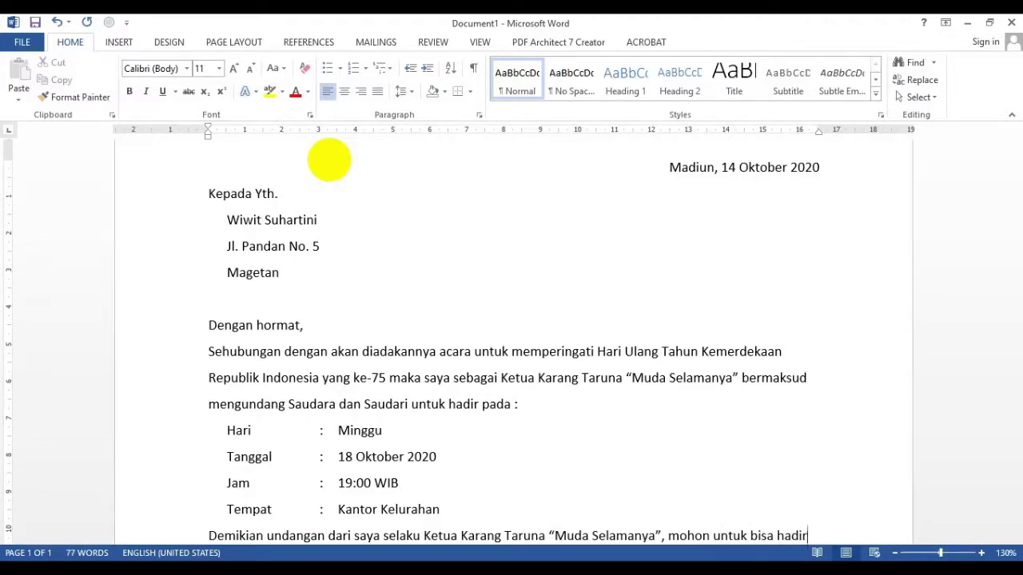
Step: Complete the closing paragraph with "tepat waktu agar acara bisa selesai sesuai dengan jadwalnya. Terima kasih."
{"action": "type", "text": " tepat waktu agar "}
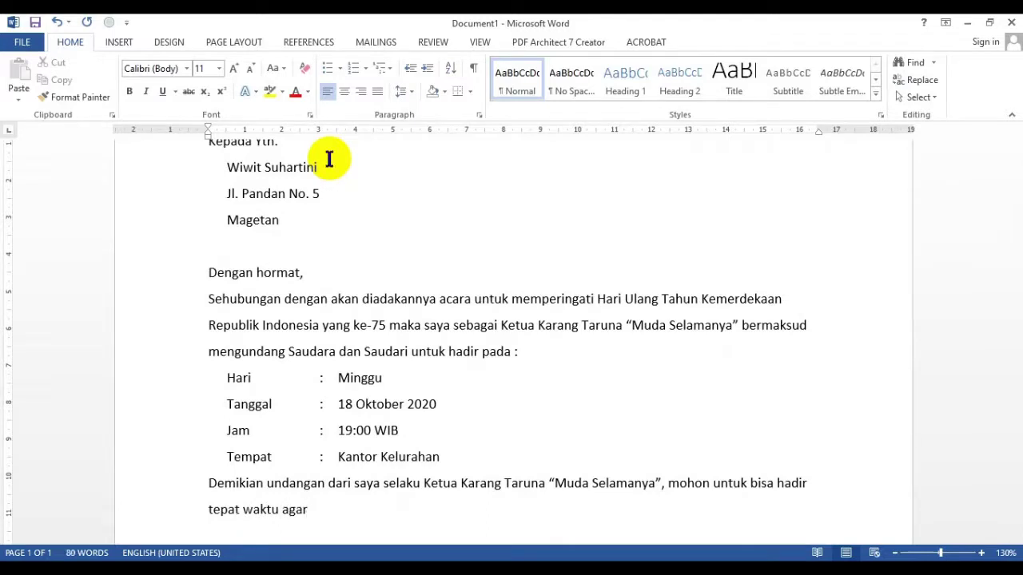
{"action": "type", "text": "acara bisa s"}
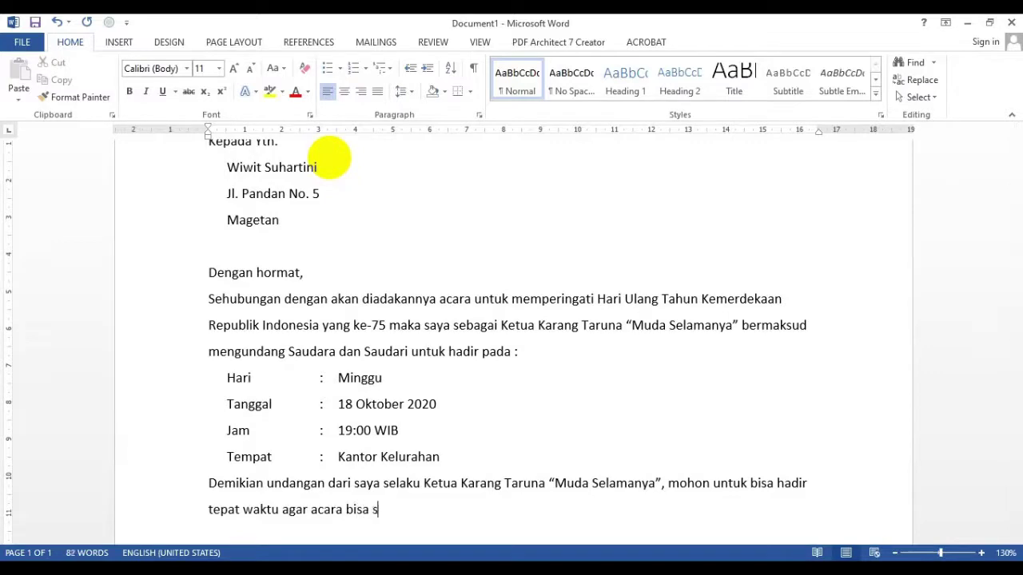
{"action": "type", "text": "elesai sesuai dengan ja"}
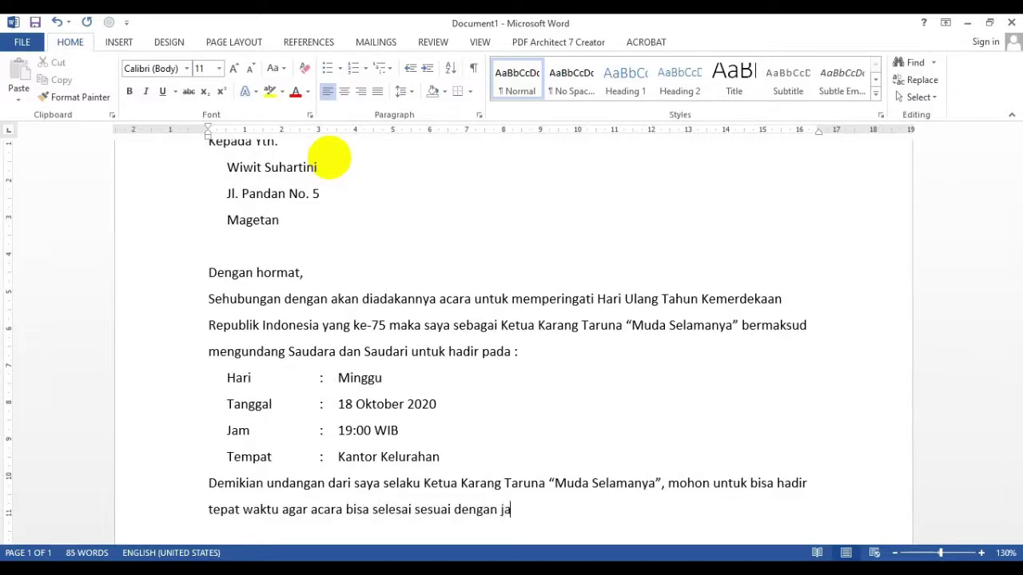
{"action": "type", "text": "dwalnya. Terim"}
{"action": "key", "text": "BackSpace"}
{"action": "key", "text": "BackSpace"}
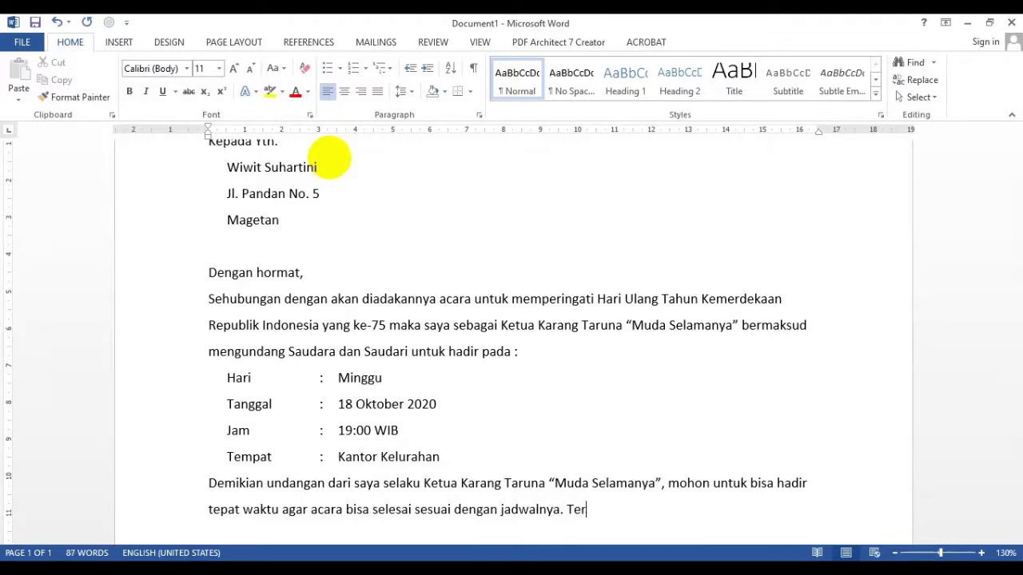
{"action": "type", "text": "ima kasih.h."}
Step: Below blank lines, add the signature block with the title "Ketua Karang Taruna", a signature gap and the signatory's full name
{"action": "key", "text": "Return"}
{"action": "key", "text": "Return"}
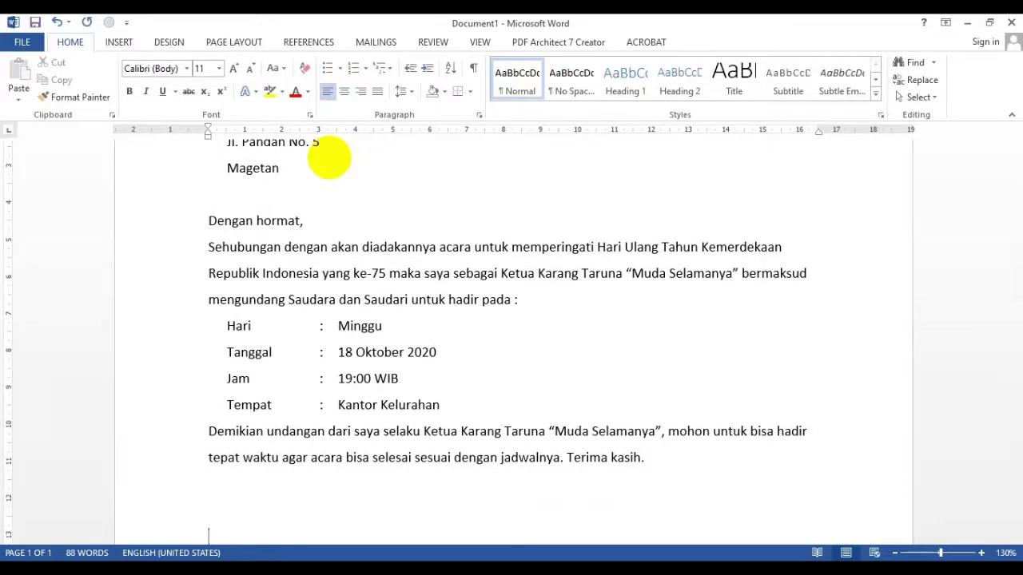
{"action": "scroll", "coordinate": [327, 320], "scroll_direction": "down", "scroll_amount": 3}
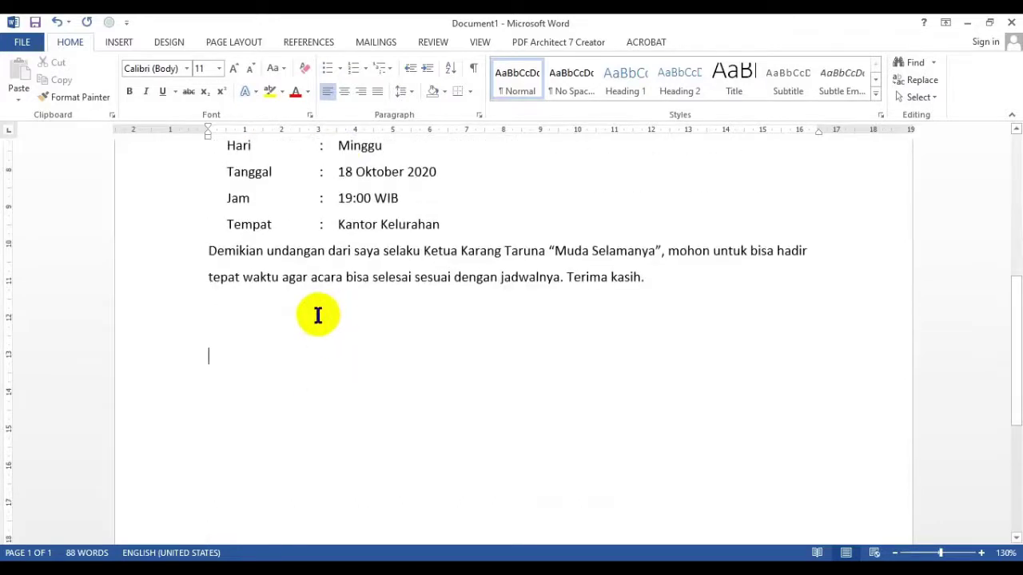
{"action": "type", "text": "Ketua "}
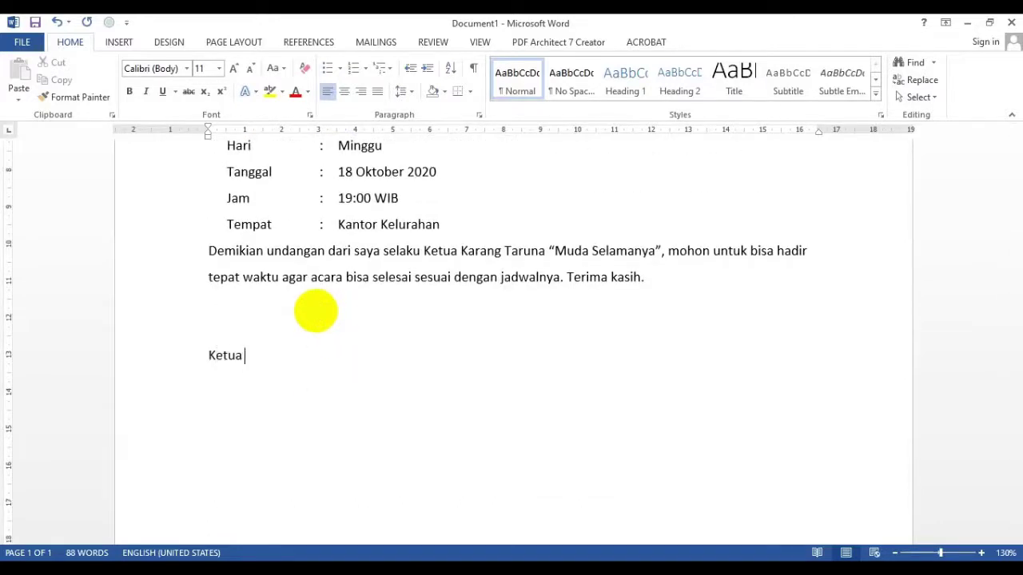
{"action": "type", "text": "Karang Ta"}
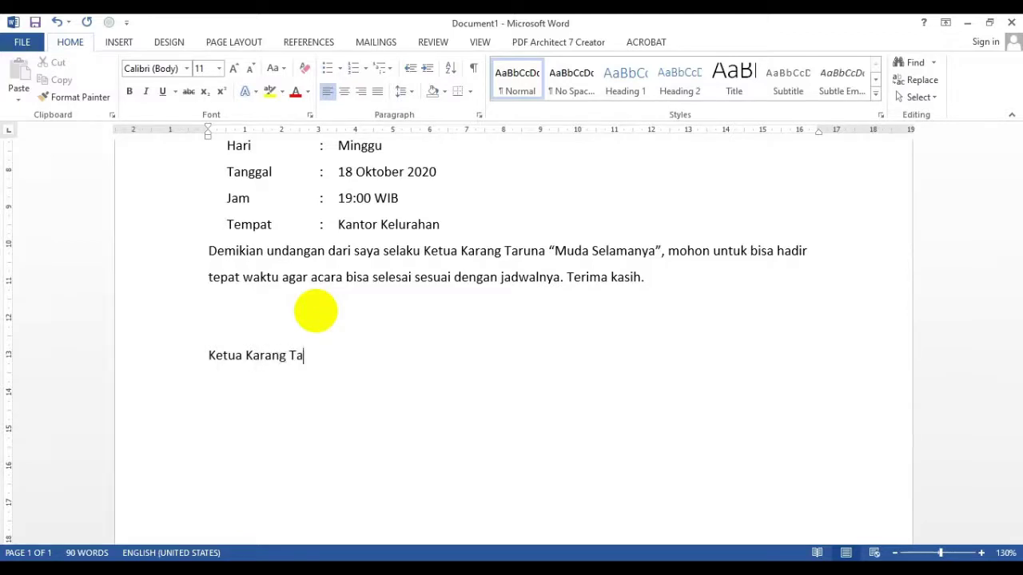
{"action": "type", "text": "runa \""}
{"action": "key", "text": "BackSpace"}
{"action": "key", "text": "BackSpace"}
{"action": "type", "text": "Budi Mahendra"}
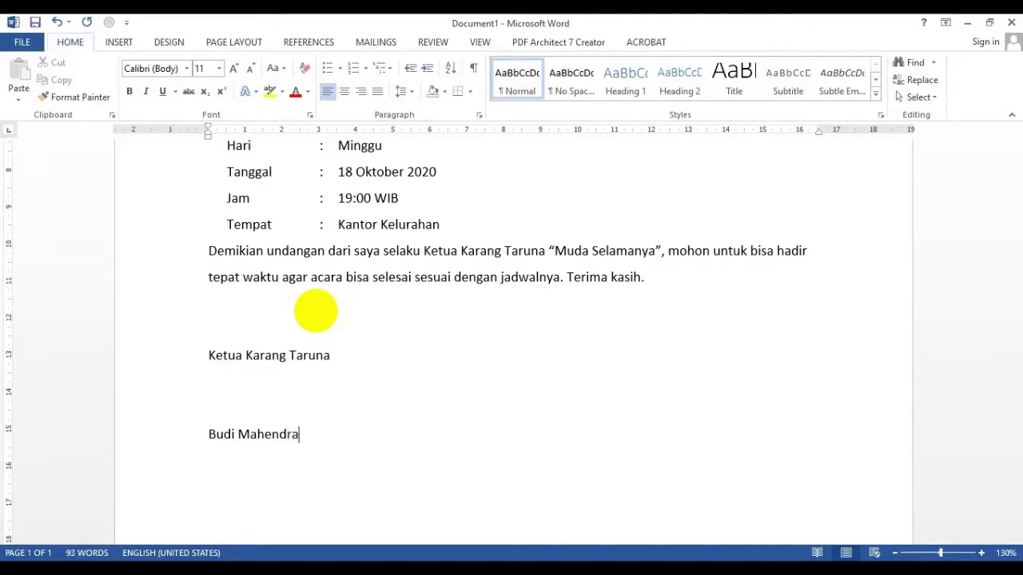
Step: Add a blank line below the signatory's name and set a centre tab stop at about 13.5 cm for the signature block
{"action": "key", "text": "Return"}
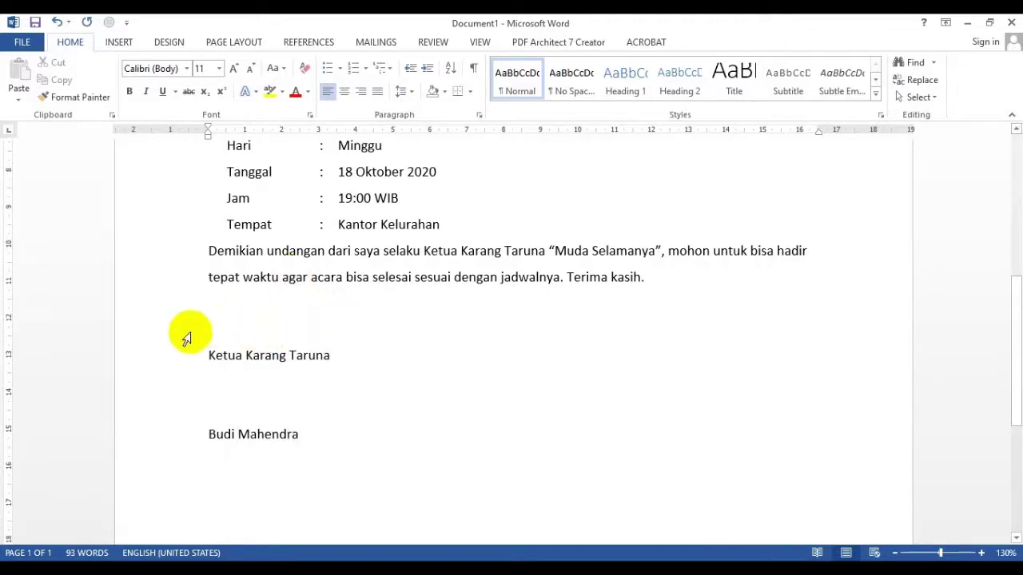
{"action": "left_click_drag", "start_coordinate": [171, 359], "coordinate": [176, 434]}
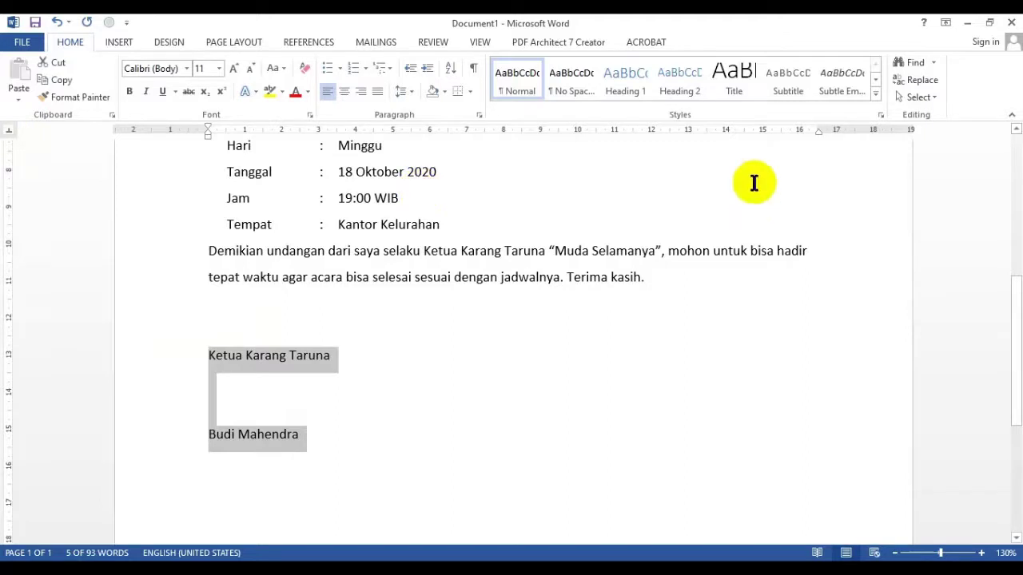
{"action": "left_click", "coordinate": [707, 129]}
Step: Move "Ketua Karang Taruna" and the signatory's name to the centre tab stop at about 13.5 cm
{"action": "left_click", "coordinate": [211, 358]}
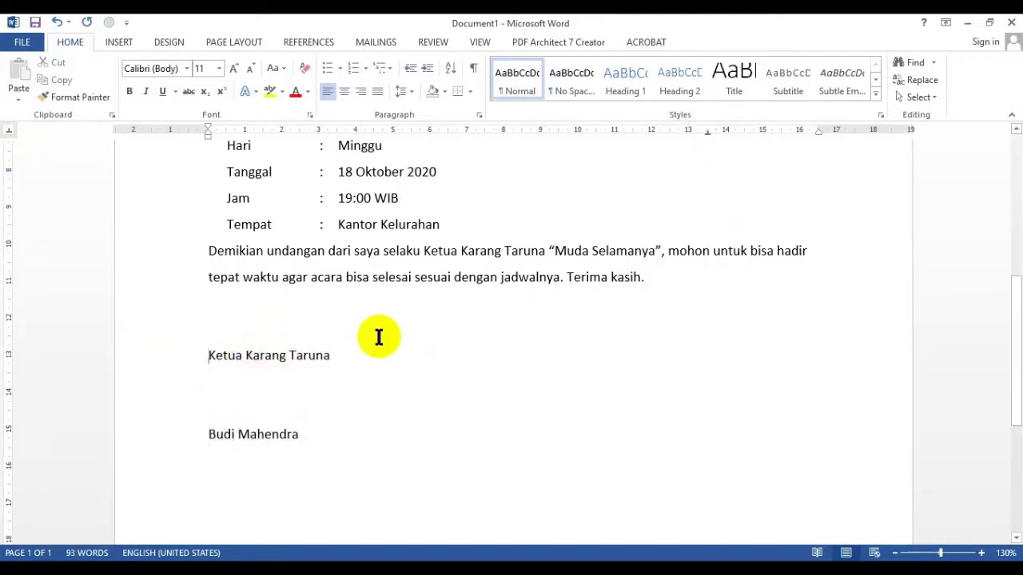
{"action": "key", "text": "Tab"}
{"action": "key", "text": "Down"}
{"action": "key", "text": "Down"}
{"action": "key", "text": "Down"}
{"action": "key", "text": "Down"}
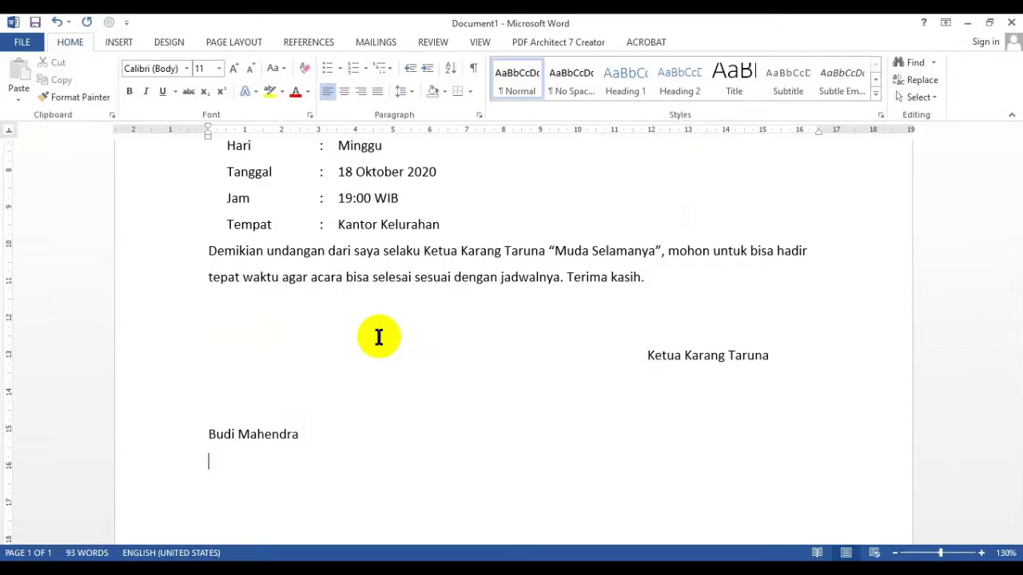
{"action": "key", "text": "Up"}
{"action": "key", "text": "Tab"}
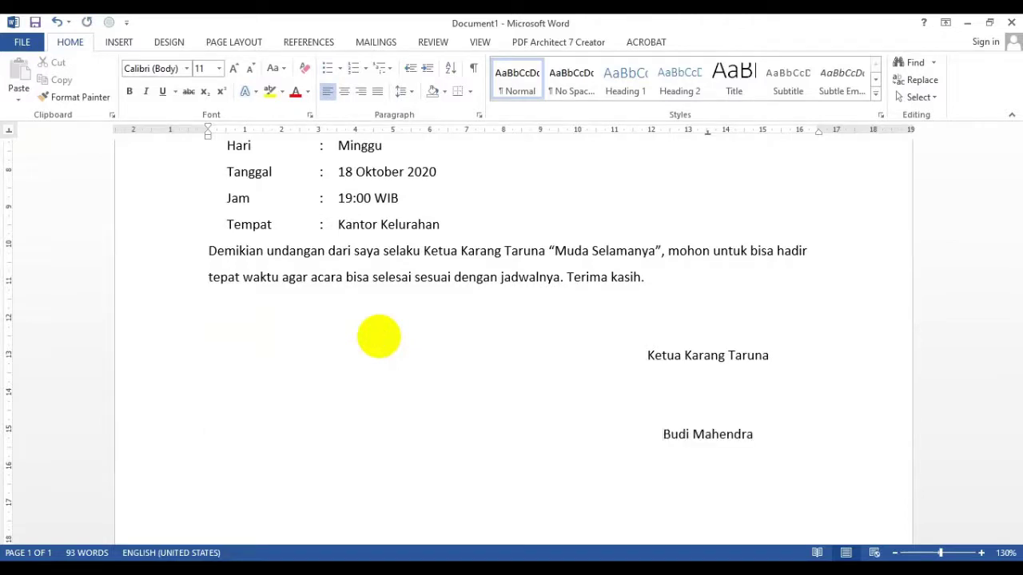
Step: Delete the city line from the recipient block under "Kepada Yth."
{"action": "left_click", "coordinate": [612, 489]}
{"action": "scroll", "coordinate": [472, 370], "scroll_direction": "up", "scroll_amount": 5}
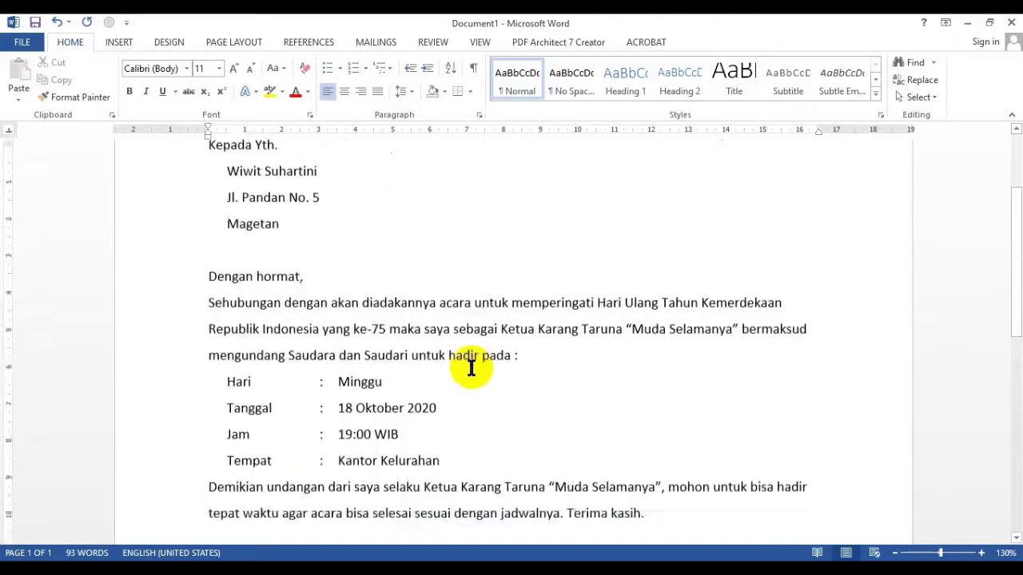
{"action": "scroll", "coordinate": [424, 351], "scroll_direction": "down", "scroll_amount": 5}
{"action": "scroll", "coordinate": [392, 343], "scroll_direction": "up", "scroll_amount": 4}
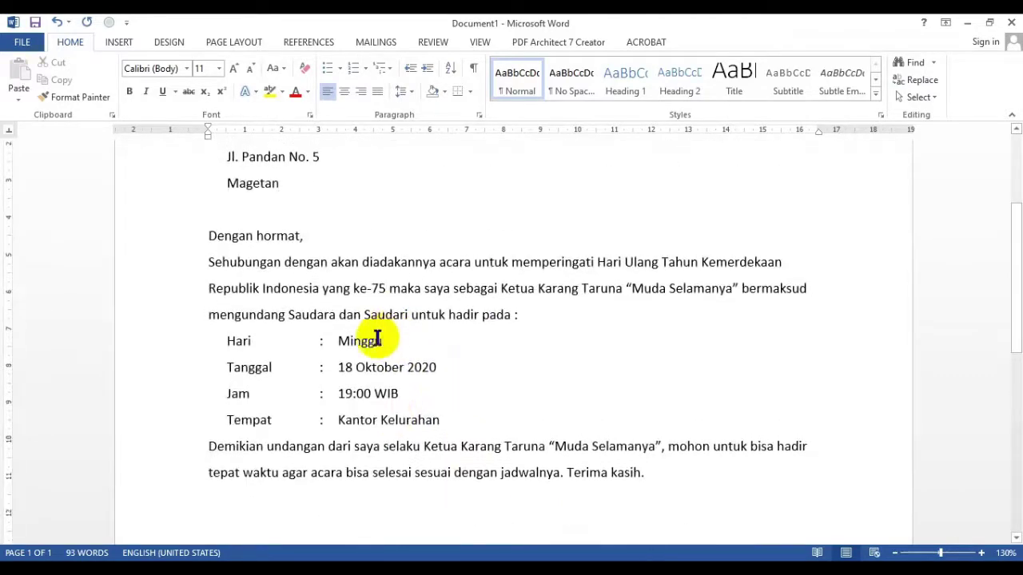
{"action": "scroll", "coordinate": [346, 341], "scroll_direction": "up", "scroll_amount": 1}
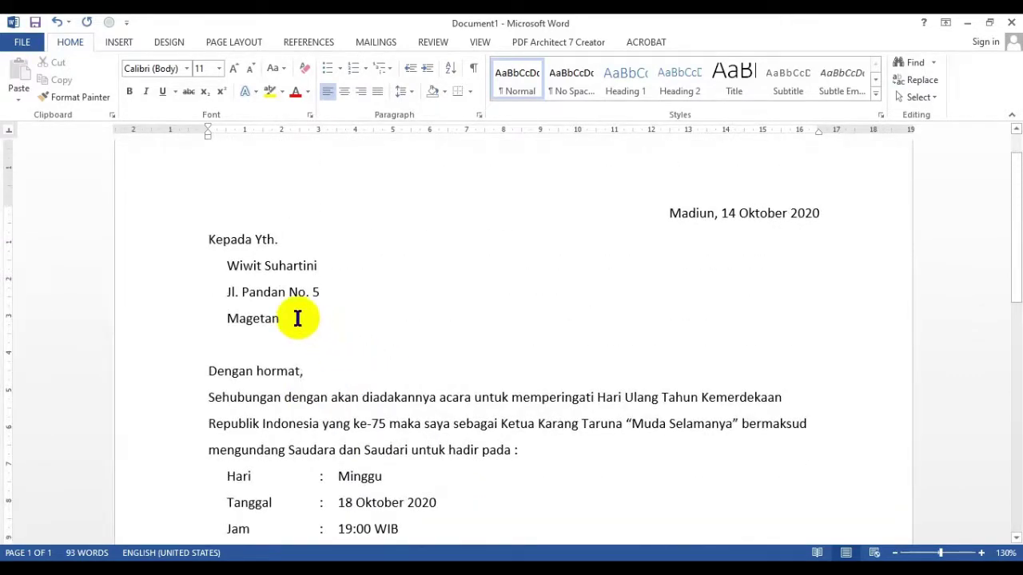
{"action": "left_click", "coordinate": [151, 267]}
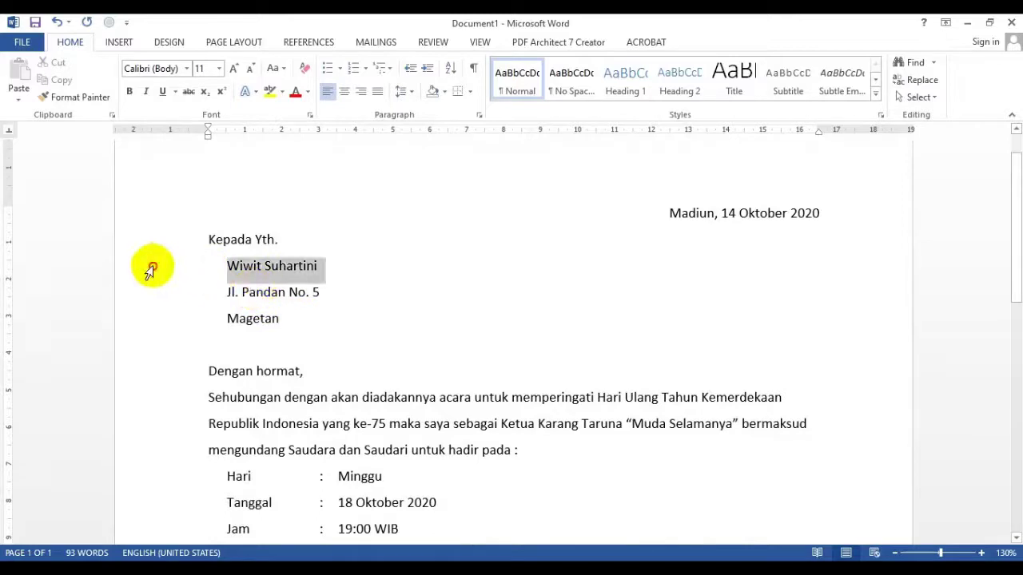
{"action": "left_click_drag", "start_coordinate": [151, 282], "coordinate": [151, 317]}
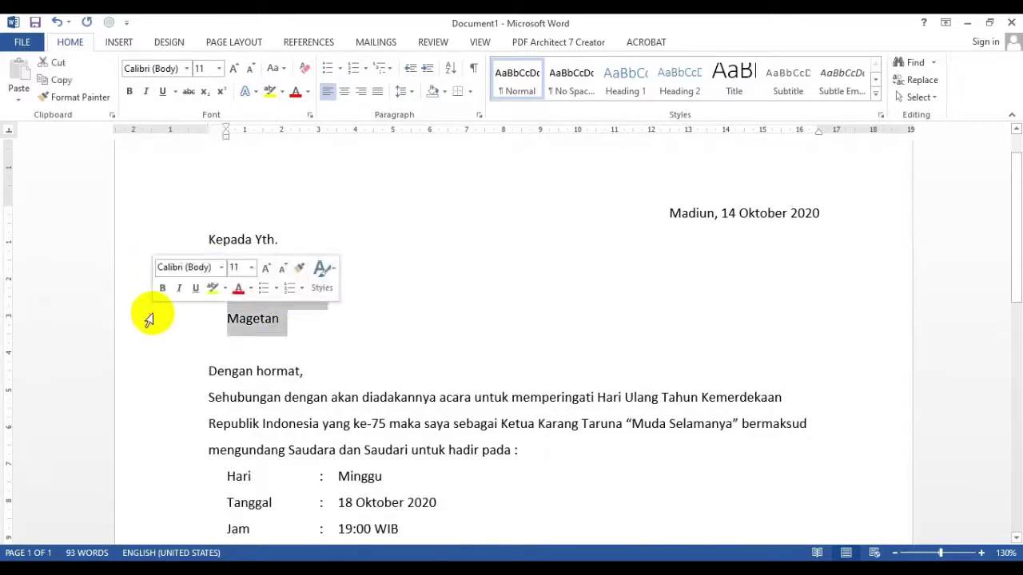
{"action": "left_click", "coordinate": [295, 318]}
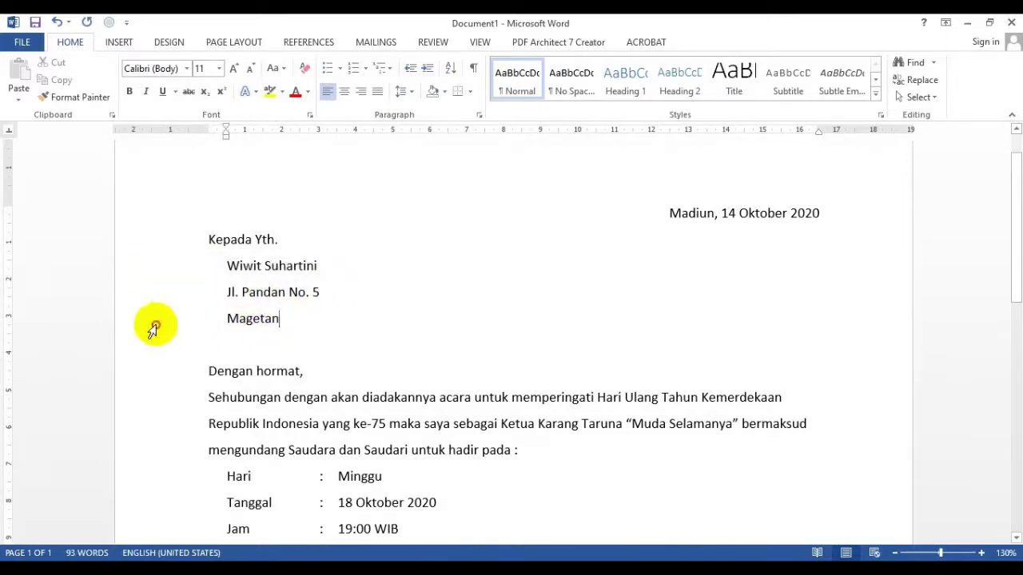
{"action": "left_click", "coordinate": [151, 330]}
{"action": "key", "text": "Delete"}
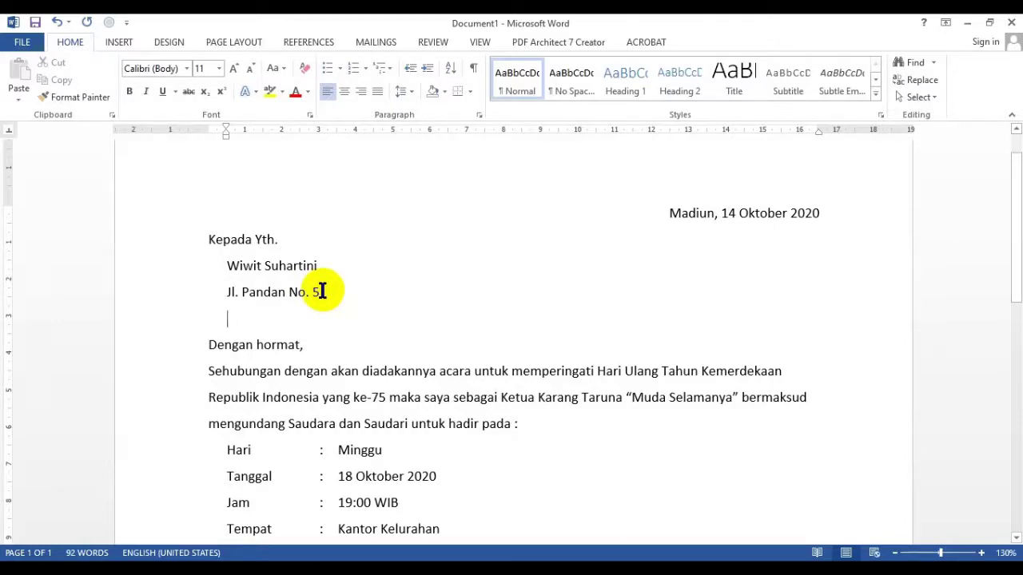
Step: Start saving the document and choose the Word folder inside KS on drive Data-A (D:) as the location
{"action": "key", "text": "ctrl+s"}
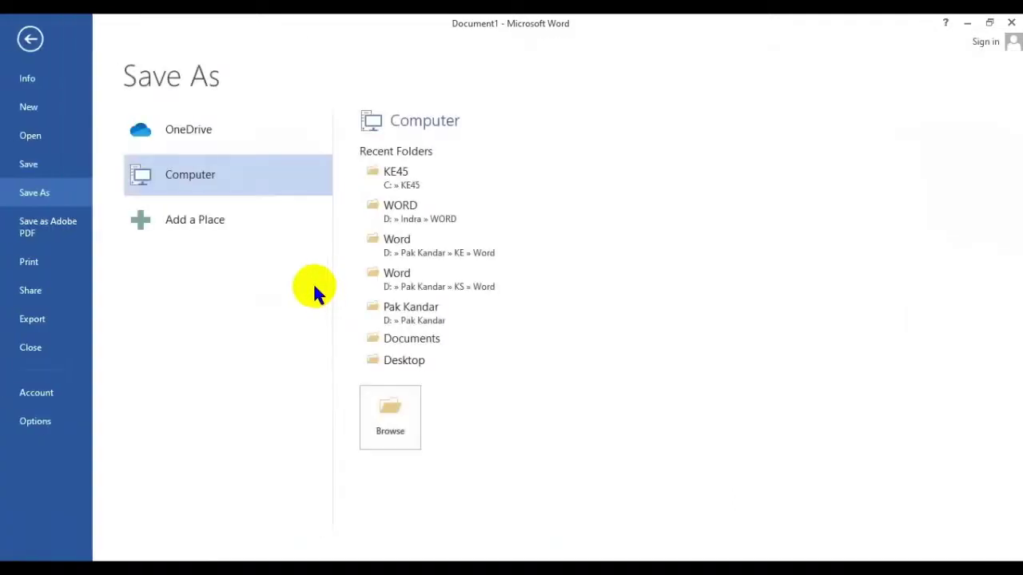
{"action": "left_click", "coordinate": [391, 431]}
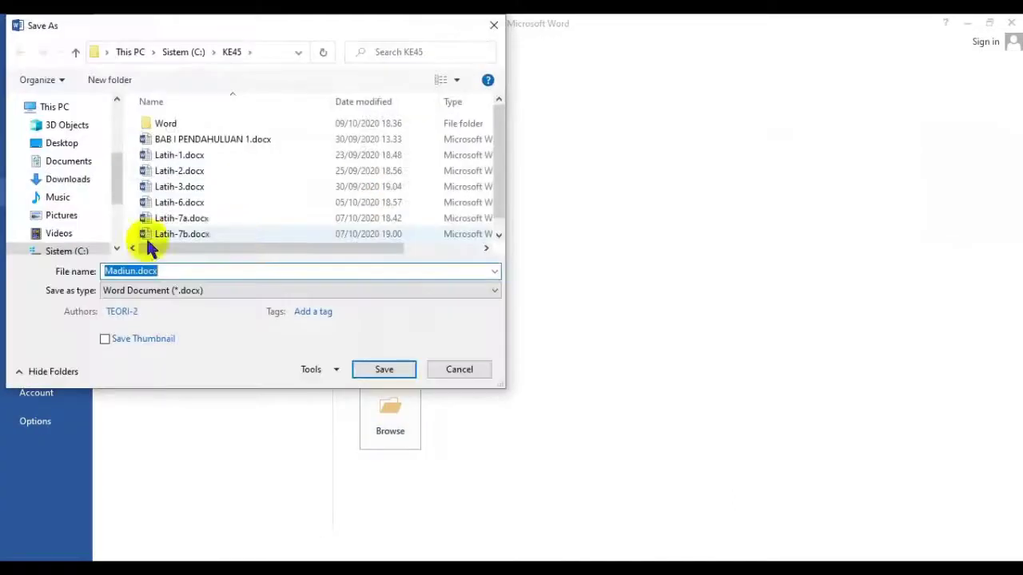
{"action": "scroll", "coordinate": [80, 244], "scroll_direction": "down", "scroll_amount": 1}
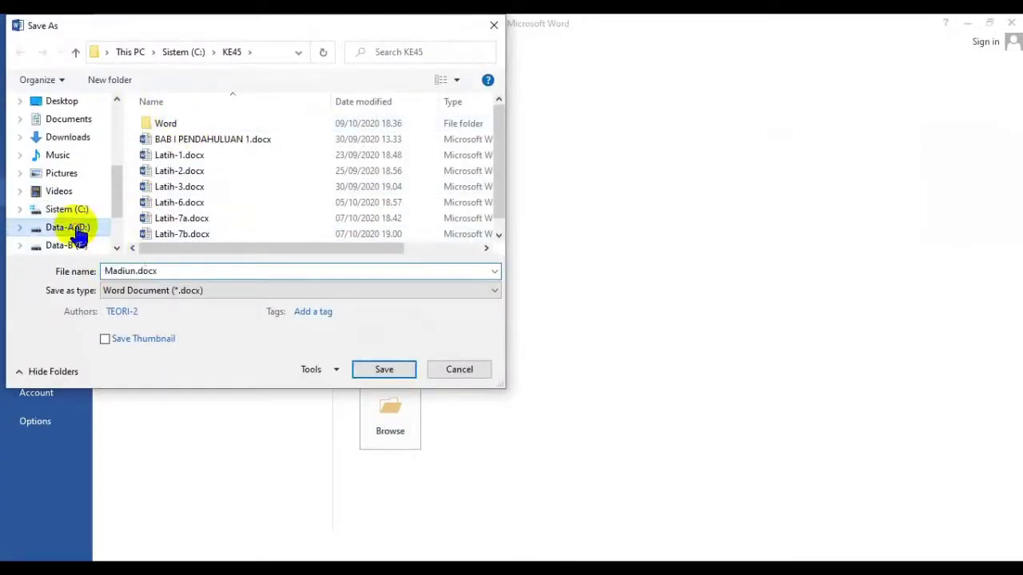
{"action": "left_click", "coordinate": [74, 229]}
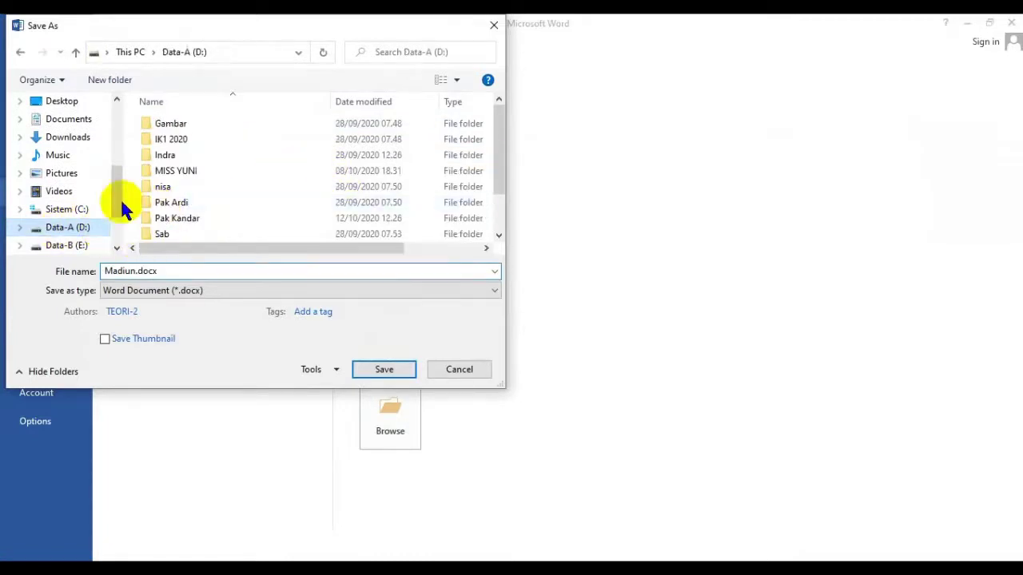
{"action": "double_click", "coordinate": [184, 220]}
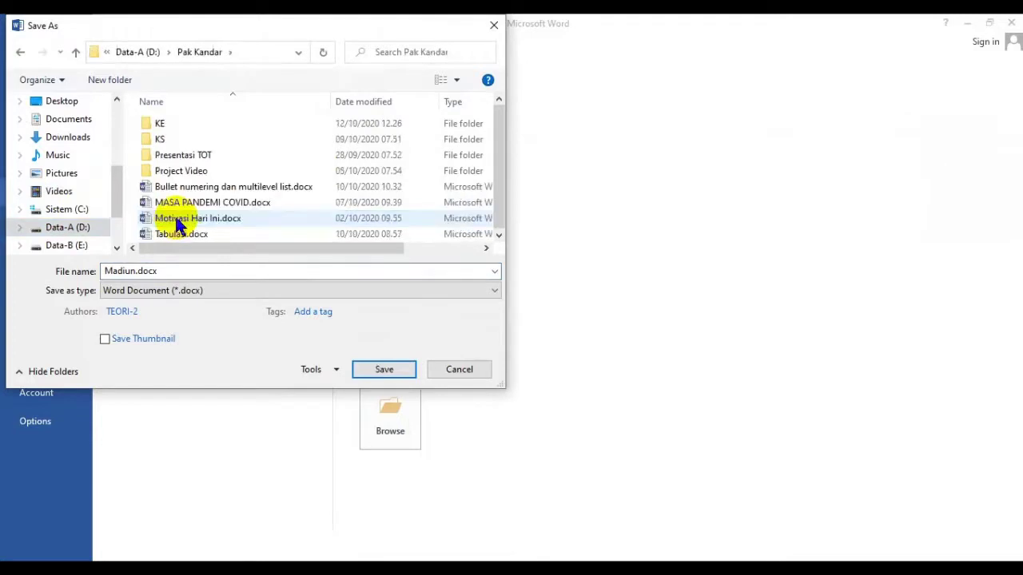
{"action": "left_click", "coordinate": [159, 142]}
{"action": "double_click", "coordinate": [160, 144]}
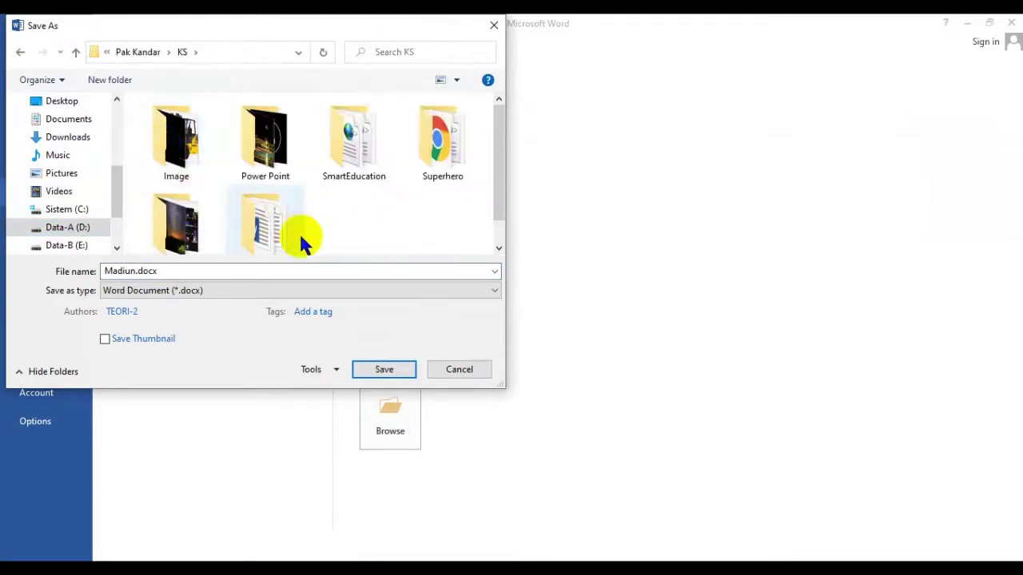
{"action": "scroll", "coordinate": [445, 209], "scroll_direction": "down", "scroll_amount": 1}
{"action": "left_click", "coordinate": [266, 200]}
{"action": "double_click", "coordinate": [264, 199]}
Step: Name the file "Undangan Rapat" and save it as a Word Document (*.docx)
{"action": "double_click", "coordinate": [190, 275]}
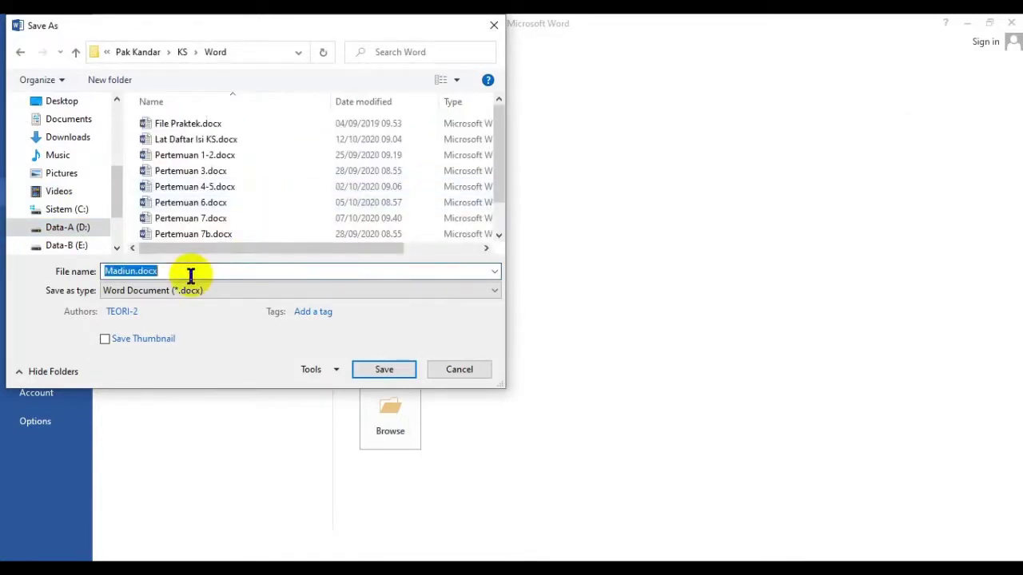
{"action": "type", "text": "Undangan"}
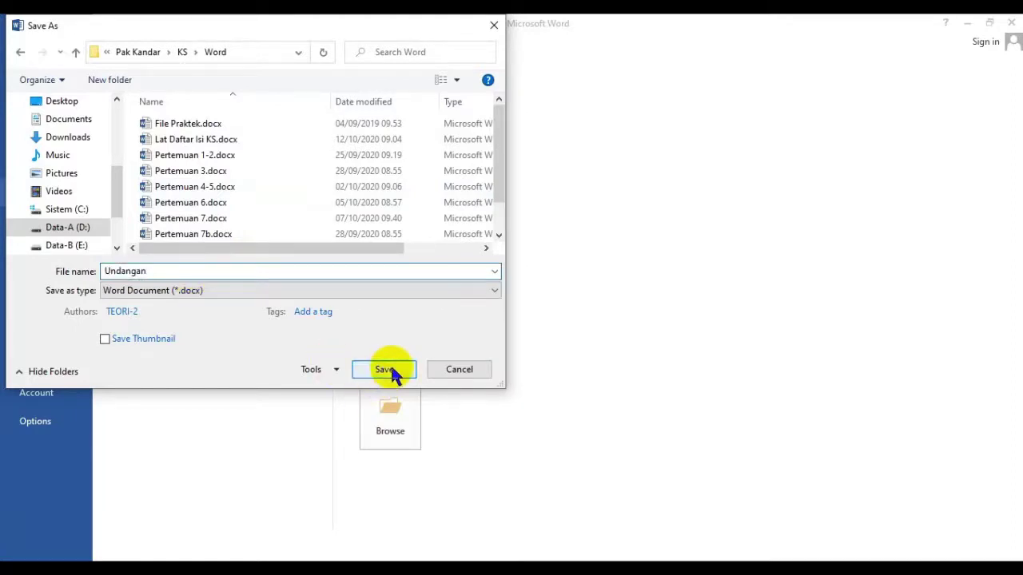
{"action": "type", "text": " Rapat"}
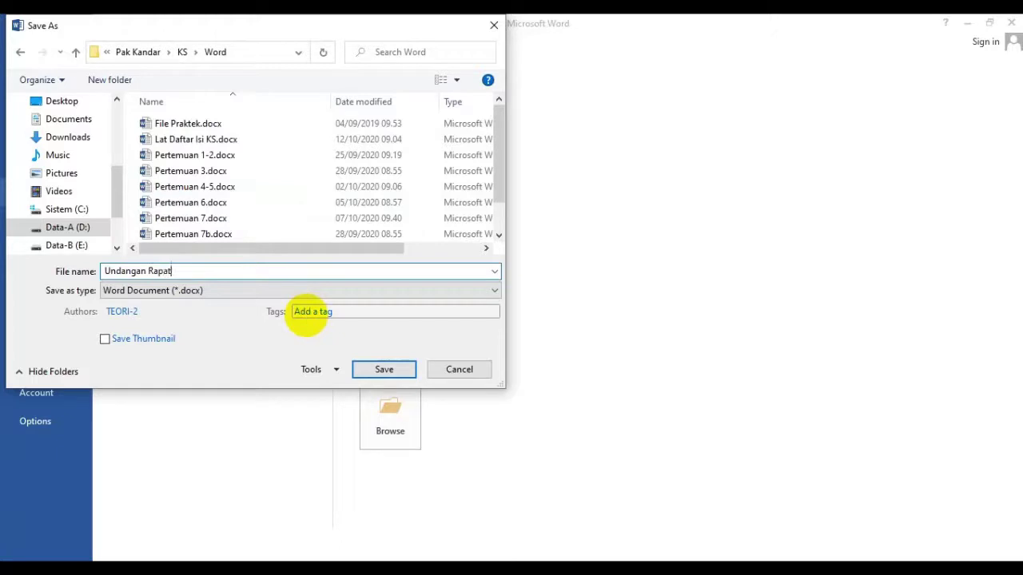
{"action": "left_click", "coordinate": [383, 370]}
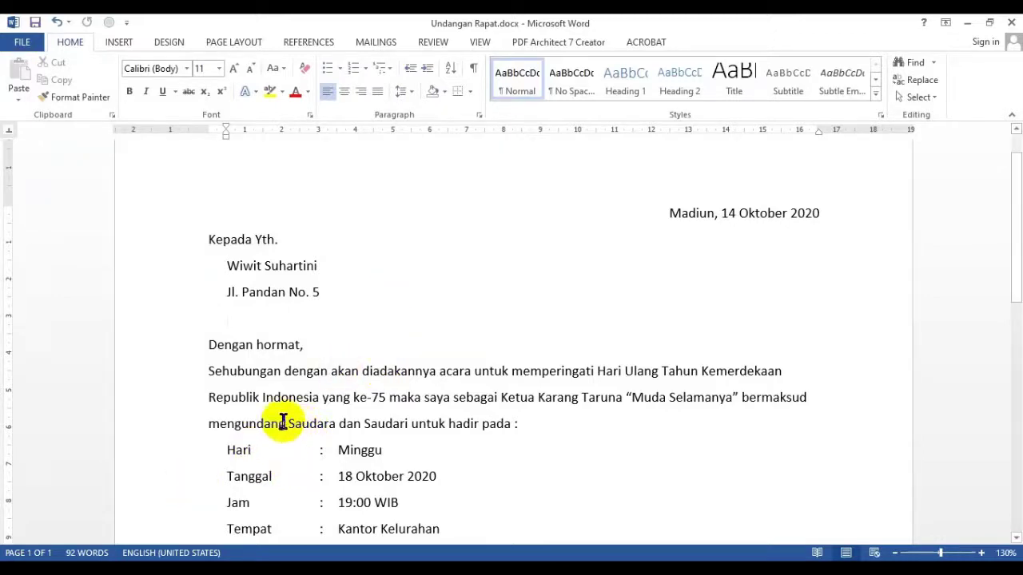
Step: Clear the recipient's name and street address under "Kepada Yth.", keeping their empty lines
{"action": "scroll", "coordinate": [283, 421], "scroll_direction": "down", "scroll_amount": 3}
{"action": "scroll", "coordinate": [283, 421], "scroll_direction": "down", "scroll_amount": 3}
{"action": "scroll", "coordinate": [283, 421], "scroll_direction": "up", "scroll_amount": 6}
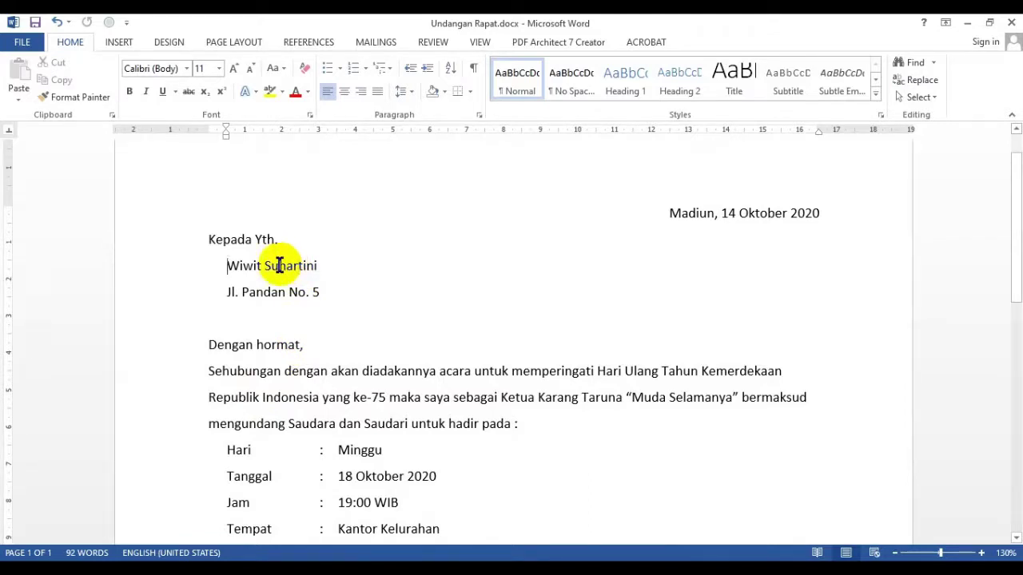
{"action": "key", "text": "shift+End"}
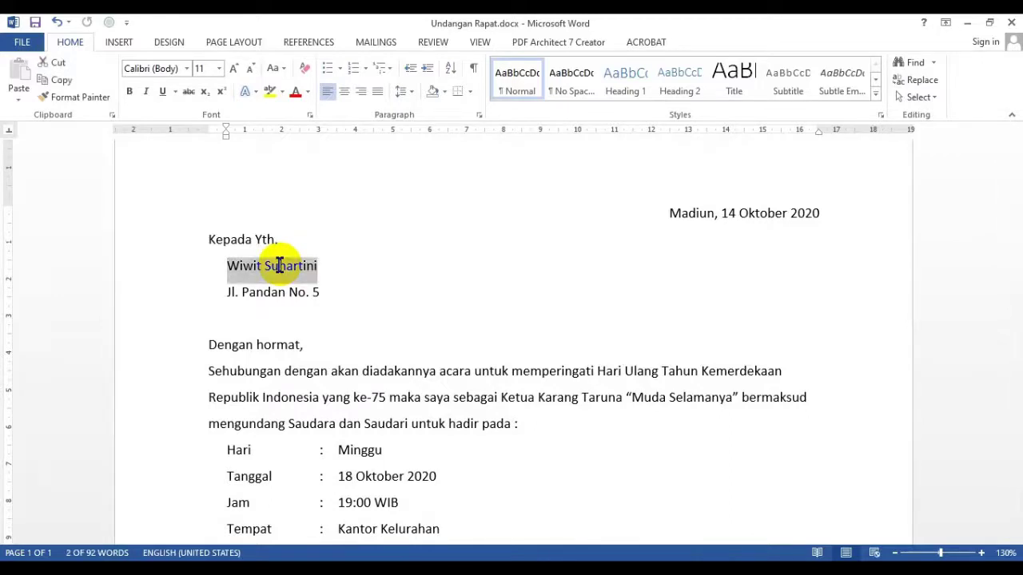
{"action": "key", "text": "Delete"}
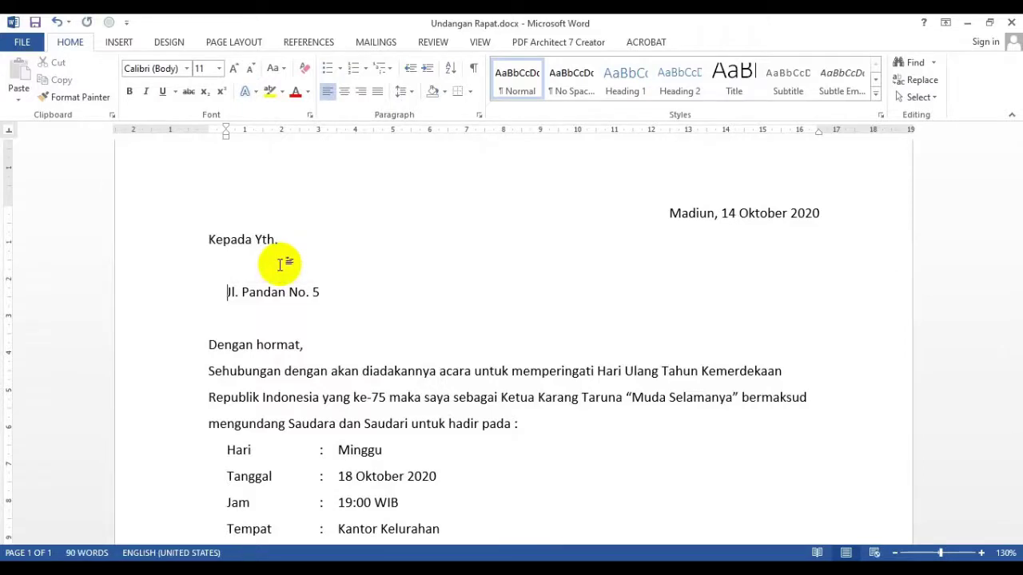
{"action": "key", "text": "shift+End"}
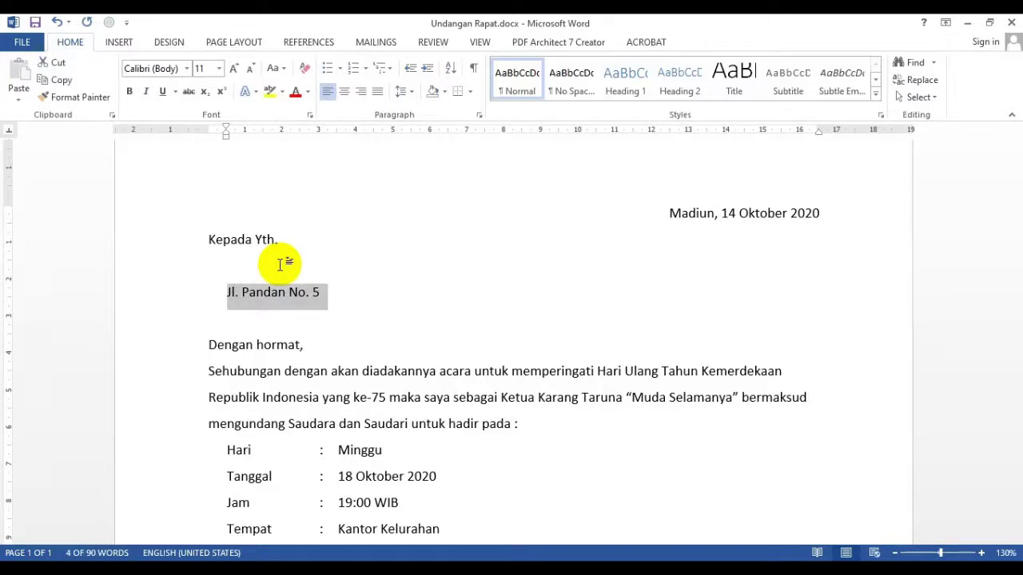
{"action": "key", "text": "shift+Left"}
{"action": "key", "text": "Delete"}
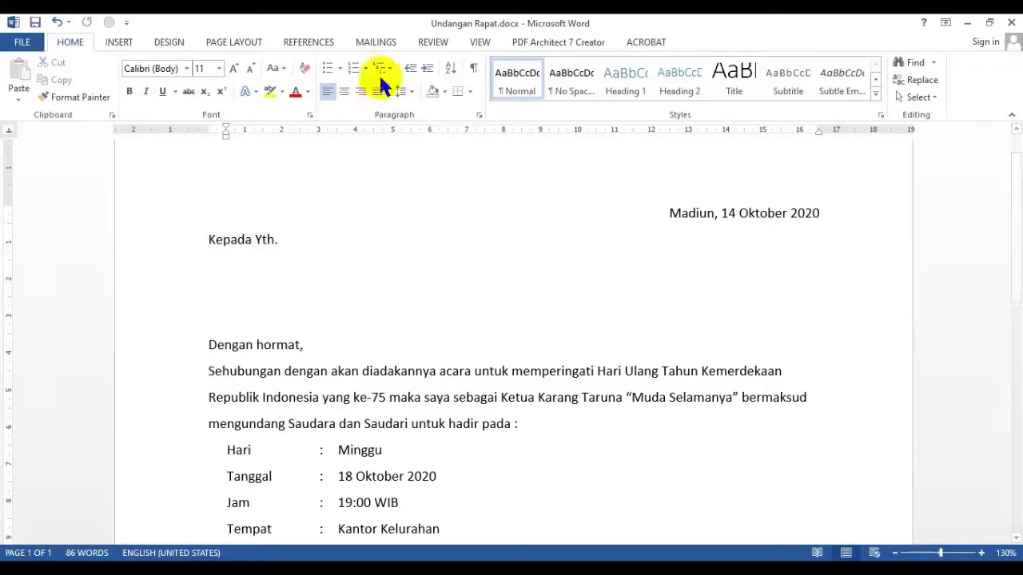
Step: Start a mail merge of the Letters type for the invitation
{"action": "left_click", "coordinate": [375, 41]}
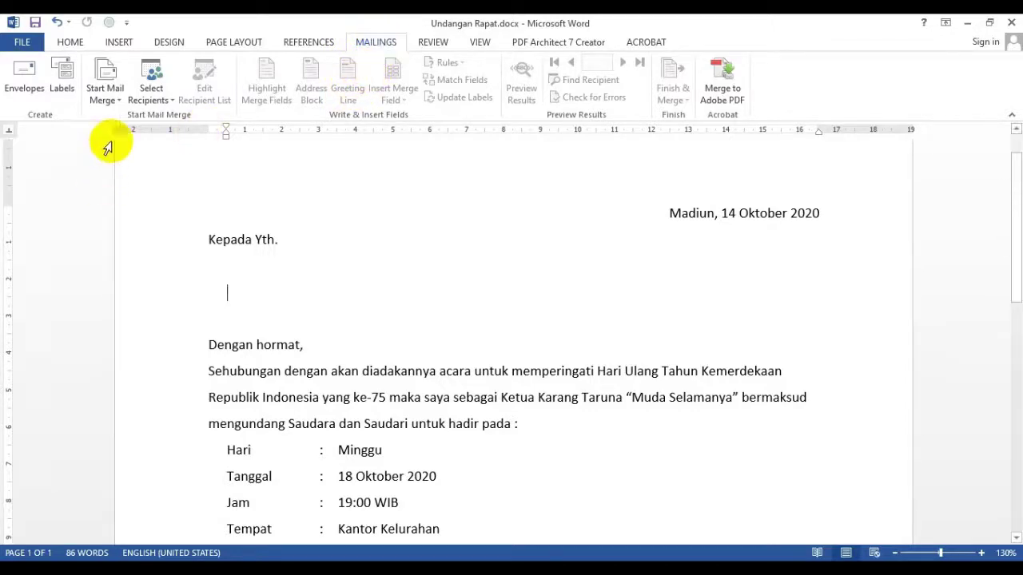
{"action": "left_click", "coordinate": [105, 95]}
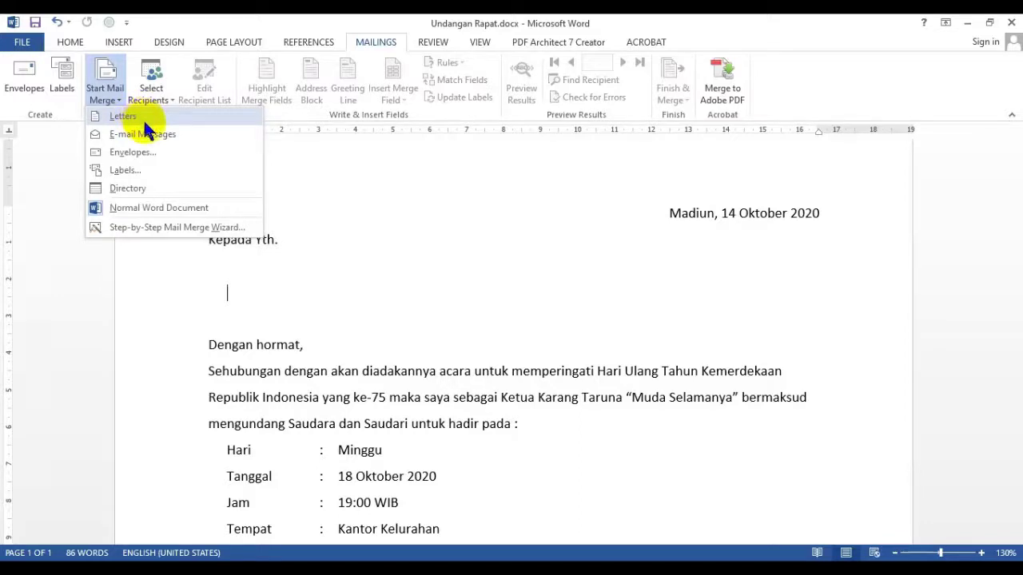
{"action": "left_click", "coordinate": [367, 225]}
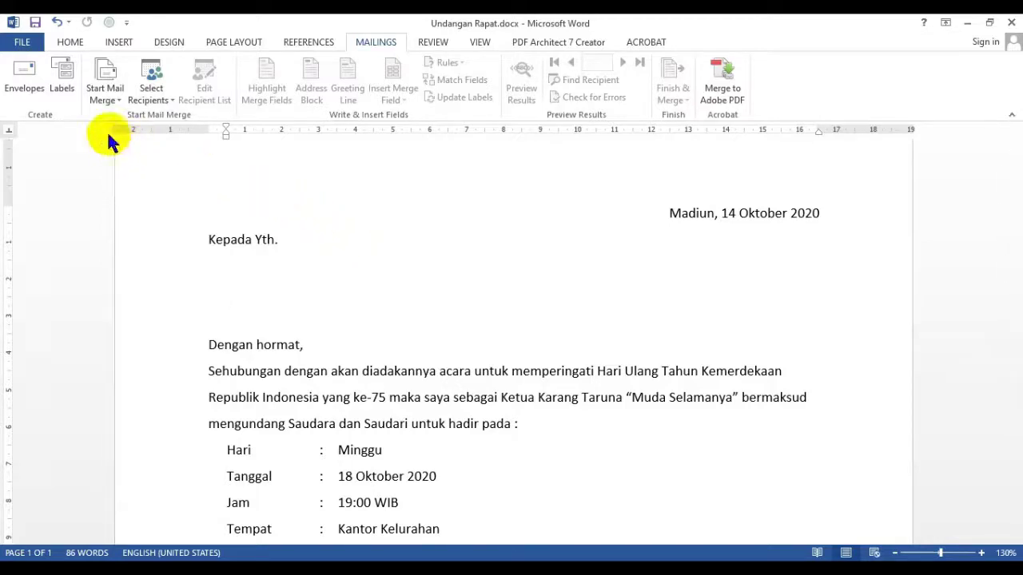
{"action": "left_click", "coordinate": [107, 100]}
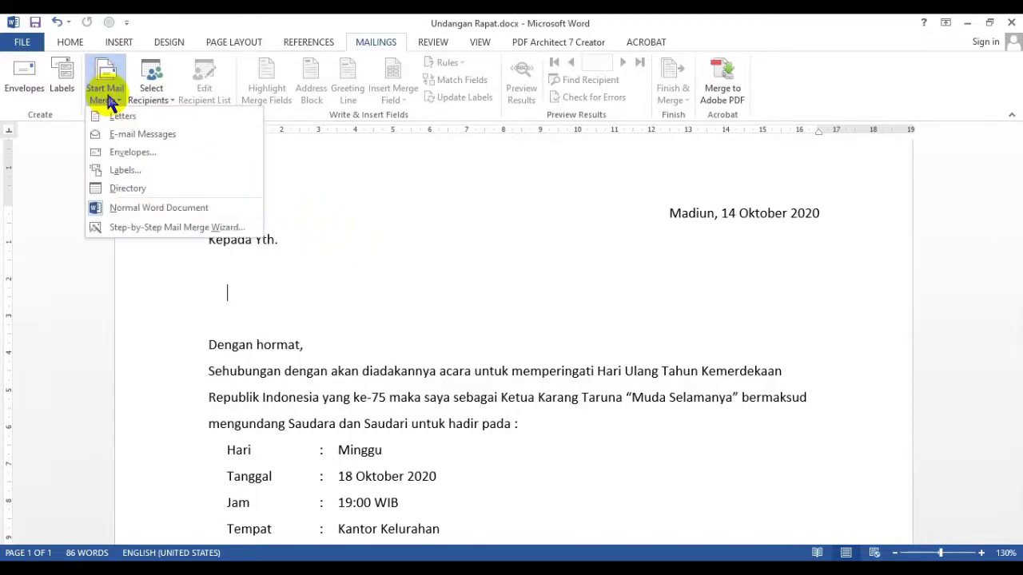
{"action": "left_click", "coordinate": [146, 120]}
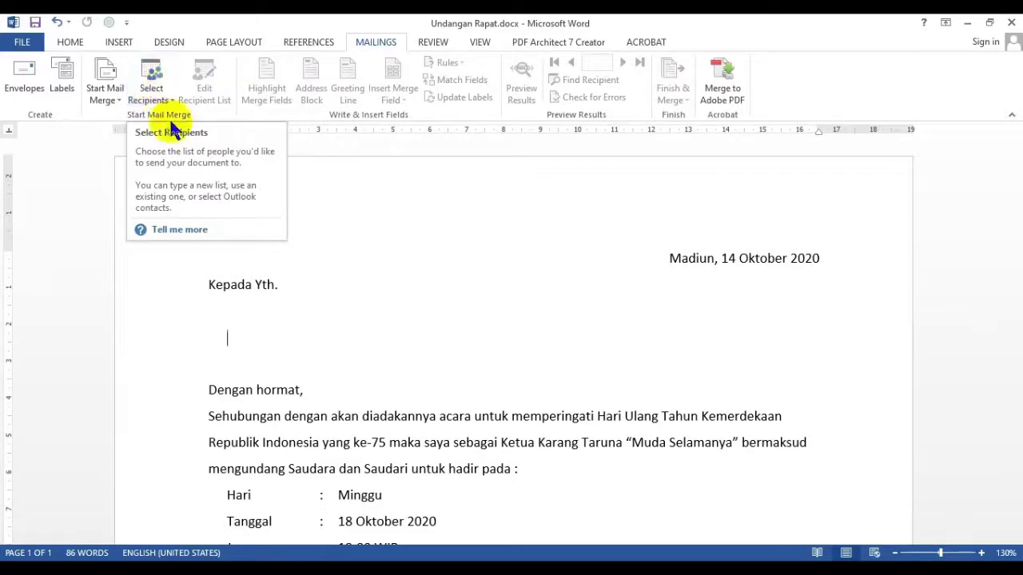
Step: Begin a new typed recipient list for the mail merge
{"action": "left_click", "coordinate": [157, 93]}
{"action": "left_click", "coordinate": [158, 94]}
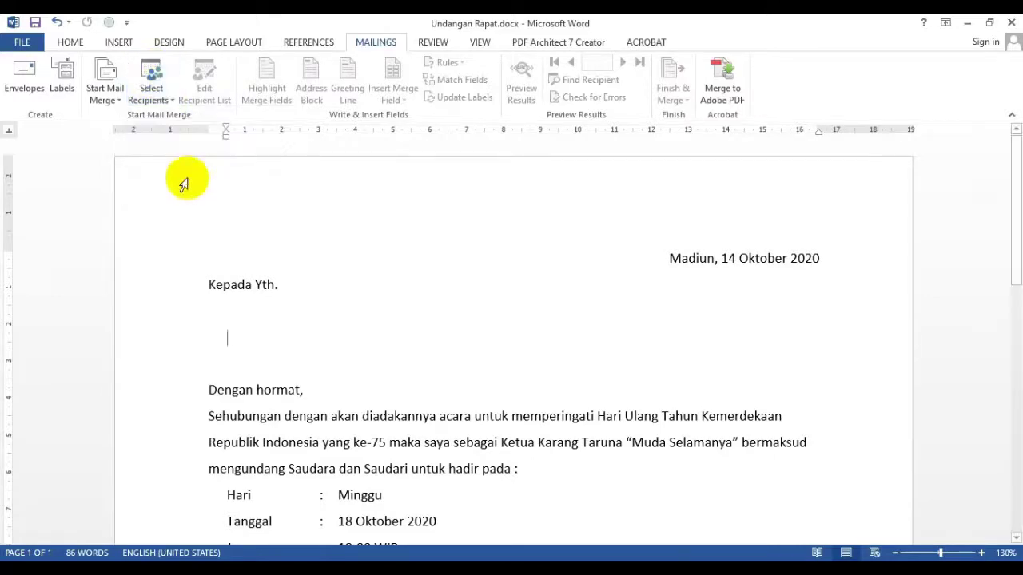
{"action": "left_click", "coordinate": [151, 79]}
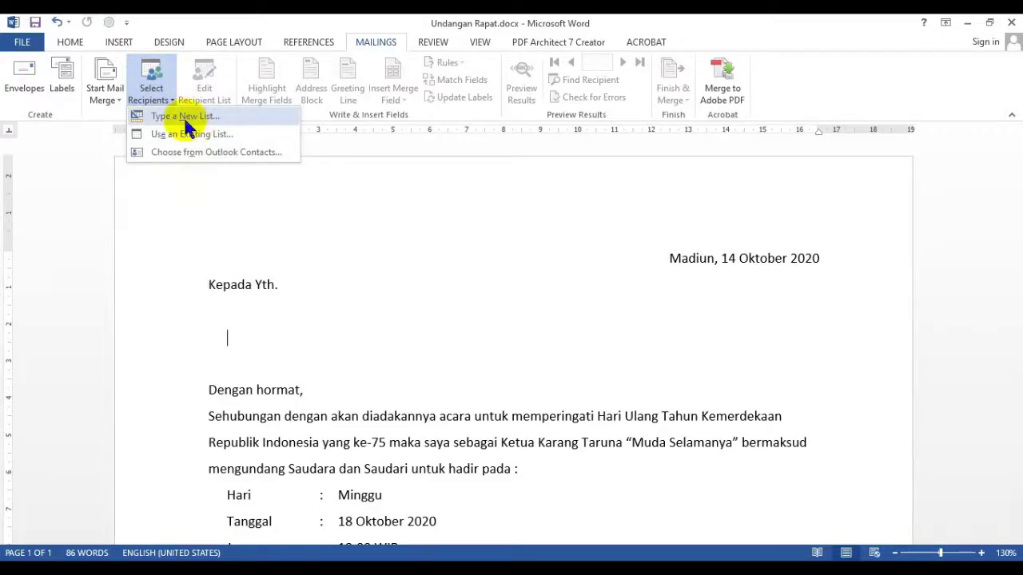
{"action": "left_click", "coordinate": [256, 117]}
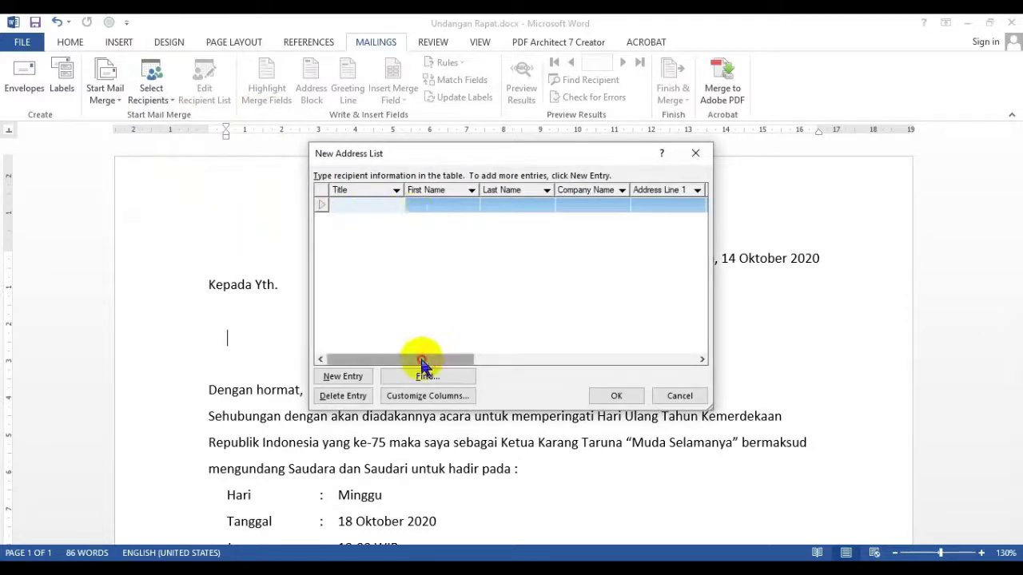
Step: Remove all default columns, from Title through E-mail Address, from the new address list
{"action": "mouse_move", "coordinate": [420, 361]}
{"action": "left_mouse_down"}
{"action": "mouse_move", "coordinate": [507, 363]}
{"action": "mouse_move", "coordinate": [643, 339]}
{"action": "mouse_move", "coordinate": [418, 347]}
{"action": "left_mouse_up"}
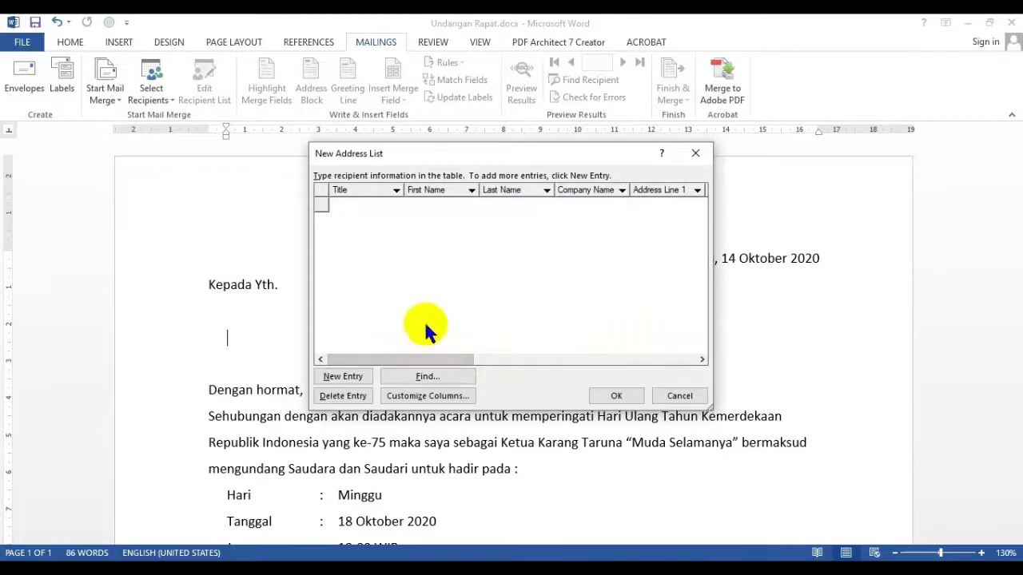
{"action": "left_click_drag", "start_coordinate": [423, 361], "coordinate": [391, 372]}
{"action": "left_click", "coordinate": [434, 391]}
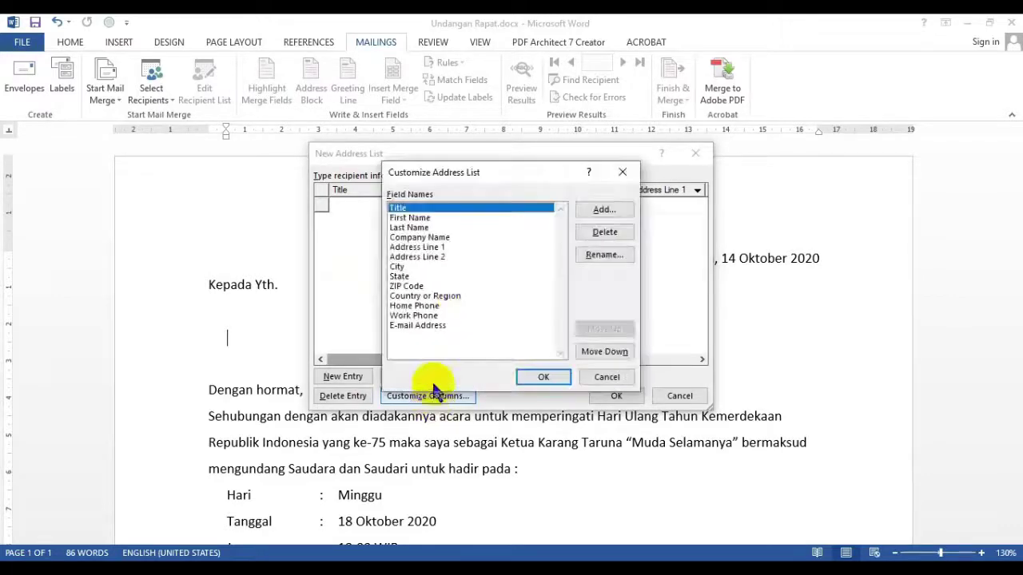
{"action": "left_click", "coordinate": [415, 229]}
{"action": "left_click", "coordinate": [397, 207]}
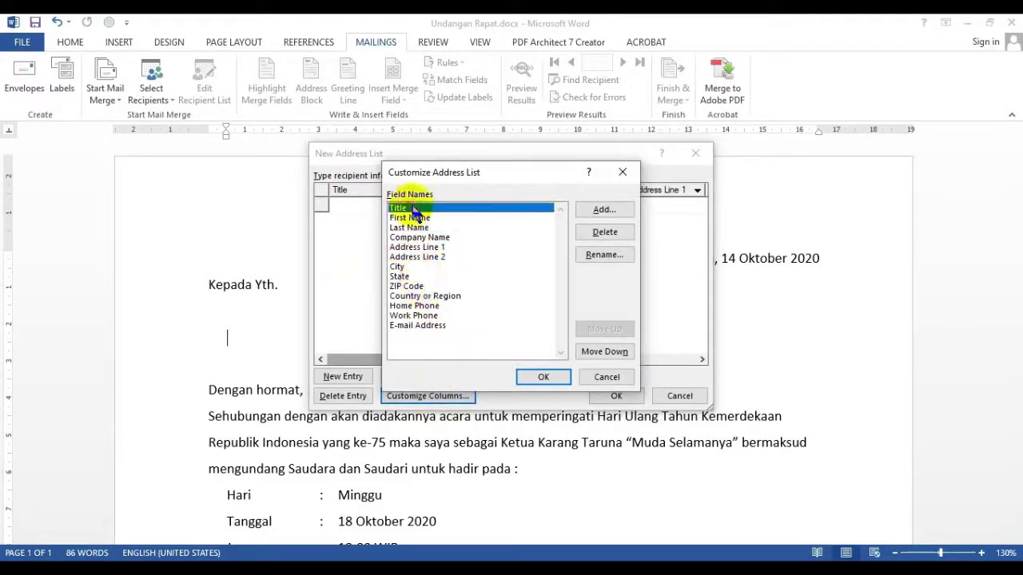
{"action": "left_click", "coordinate": [604, 232]}
{"action": "key", "text": "y"}
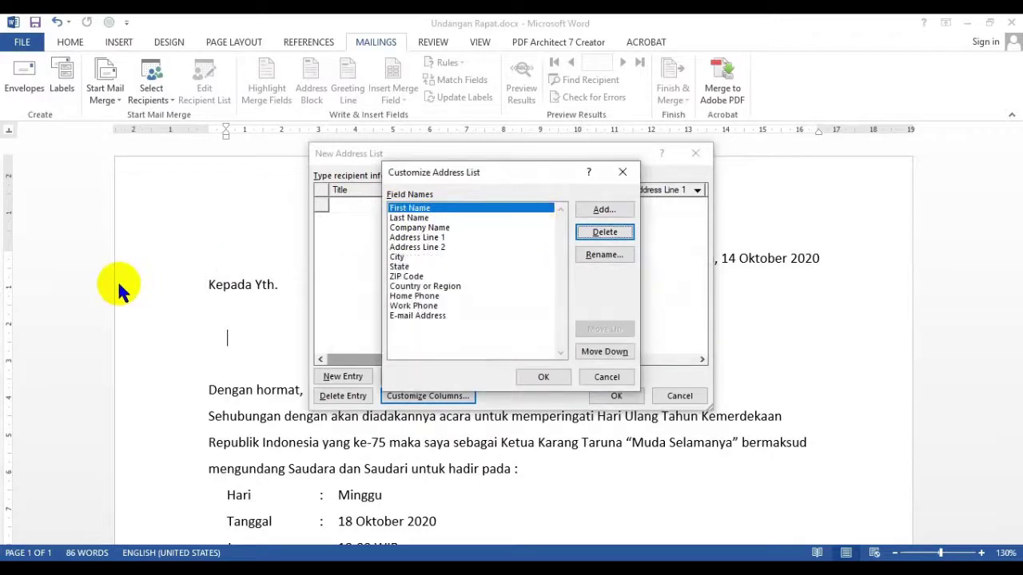
{"action": "left_click", "coordinate": [609, 233]}
{"action": "key", "text": "y"}
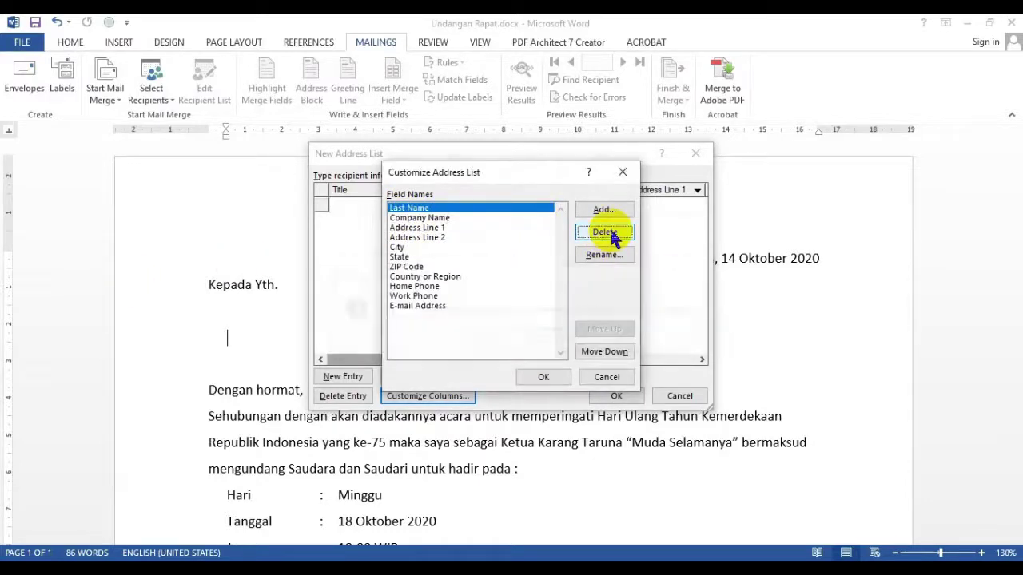
{"action": "left_click", "coordinate": [613, 232]}
{"action": "key", "text": "y"}
{"action": "left_click", "coordinate": [609, 233]}
{"action": "key", "text": "y"}
{"action": "left_click", "coordinate": [609, 233]}
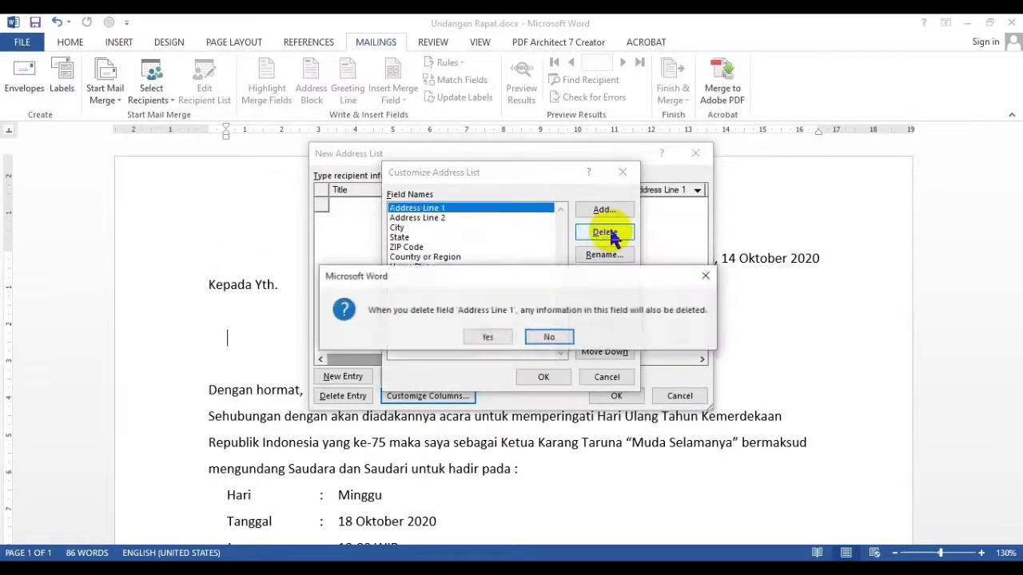
{"action": "key", "text": "y"}
{"action": "left_click", "coordinate": [609, 234]}
{"action": "key", "text": "y"}
{"action": "left_click", "coordinate": [609, 234]}
{"action": "key", "text": "y"}
{"action": "left_click", "coordinate": [609, 233]}
{"action": "key", "text": "y"}
{"action": "left_click", "coordinate": [609, 234]}
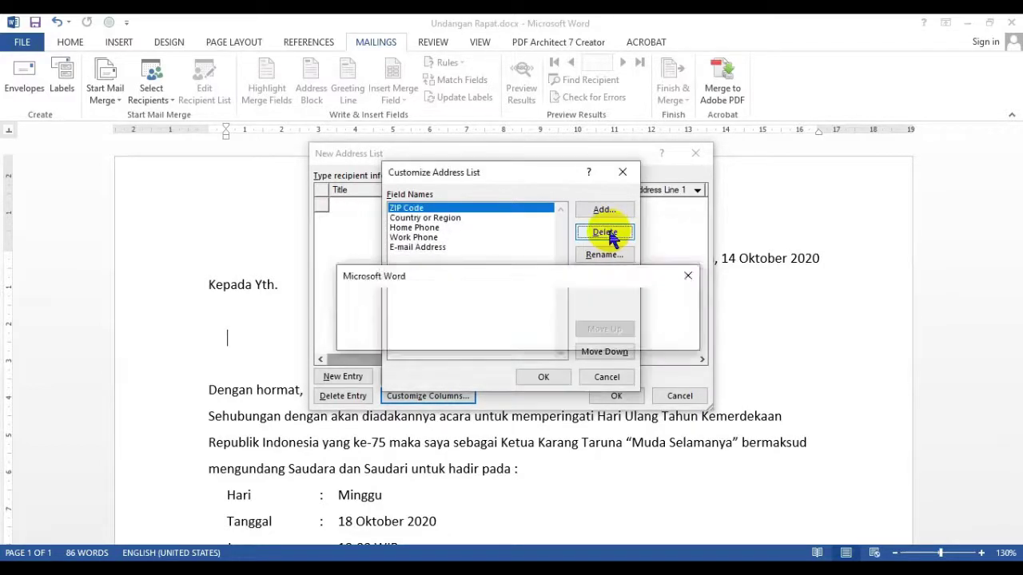
{"action": "key", "text": "y"}
{"action": "left_click", "coordinate": [609, 233]}
{"action": "key", "text": "y"}
{"action": "left_click", "coordinate": [609, 233]}
{"action": "key", "text": "y"}
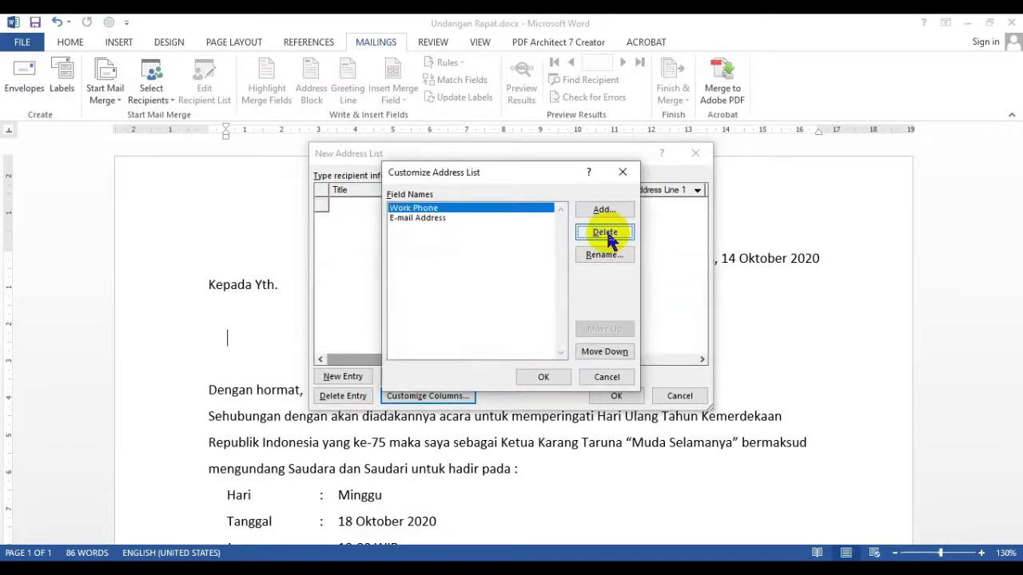
{"action": "left_click", "coordinate": [608, 234]}
{"action": "key", "text": "y"}
{"action": "left_click", "coordinate": [608, 233]}
{"action": "key", "text": "y"}
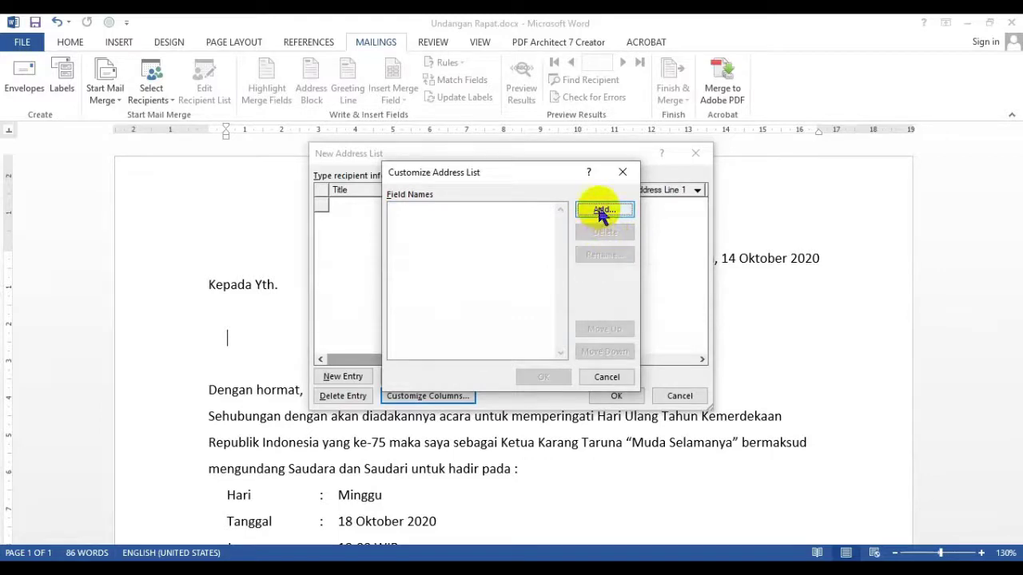
Step: Add two custom columns named "nama" and "alamat" to the address list and apply the column changes
{"action": "left_click", "coordinate": [602, 211]}
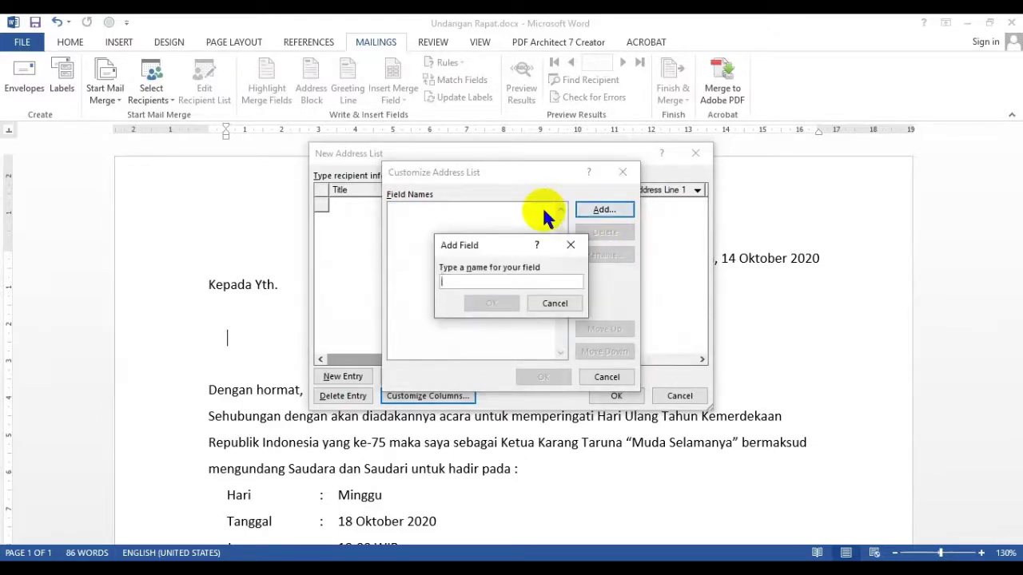
{"action": "type", "text": "nama"}
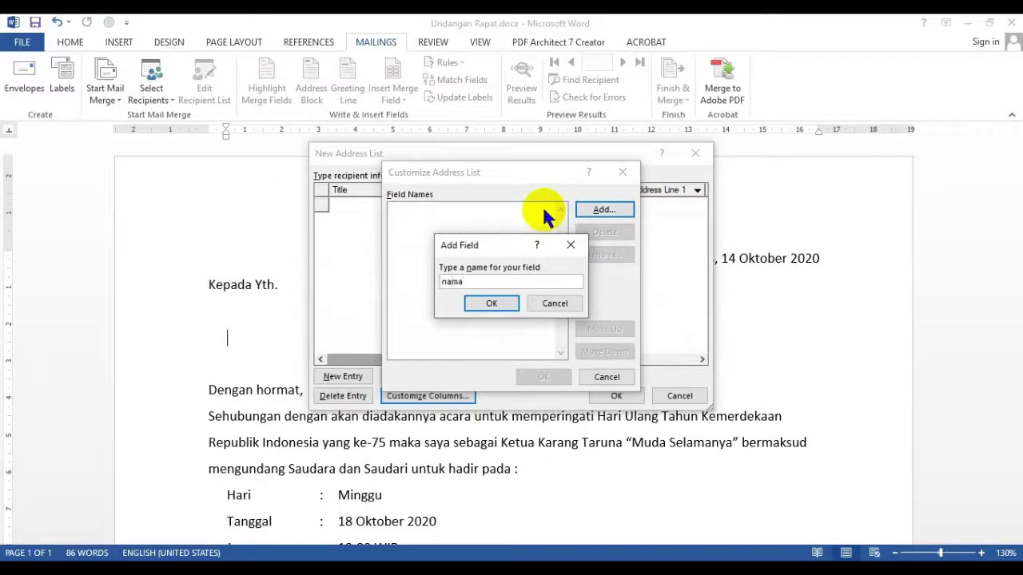
{"action": "left_click", "coordinate": [493, 304]}
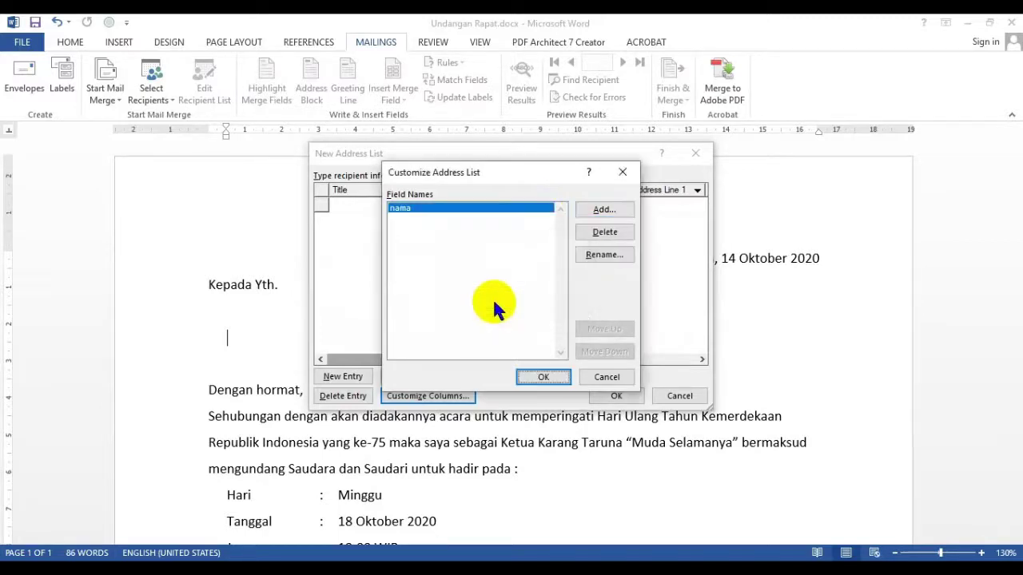
{"action": "left_click", "coordinate": [605, 213]}
{"action": "type", "text": "alamat"}
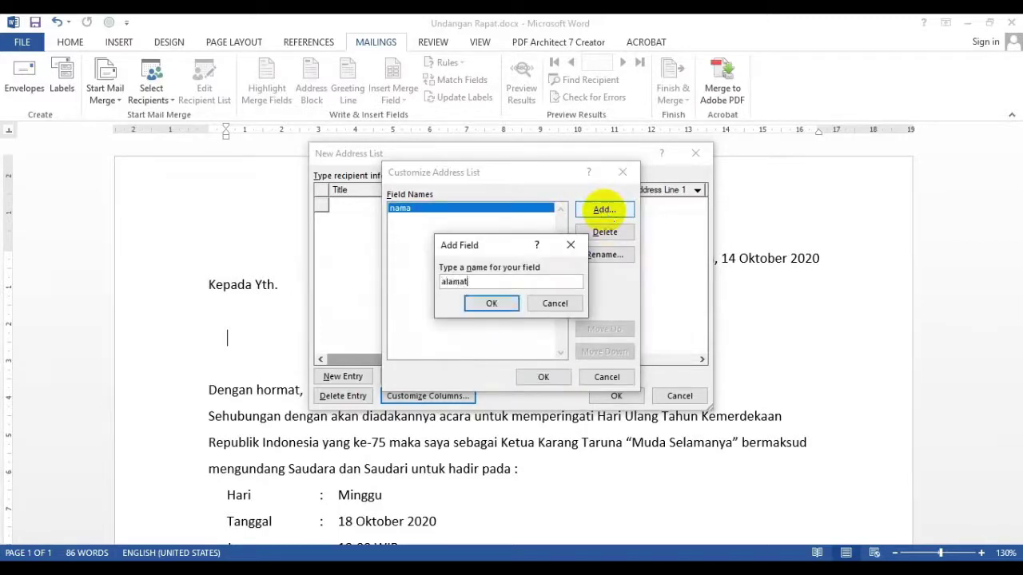
{"action": "left_click", "coordinate": [492, 304]}
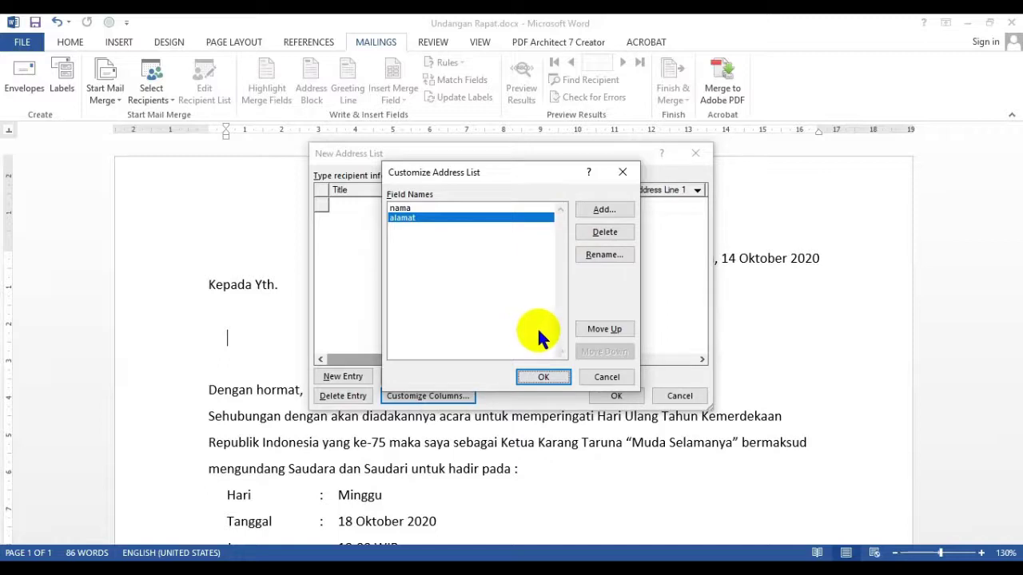
{"action": "left_click", "coordinate": [542, 379]}
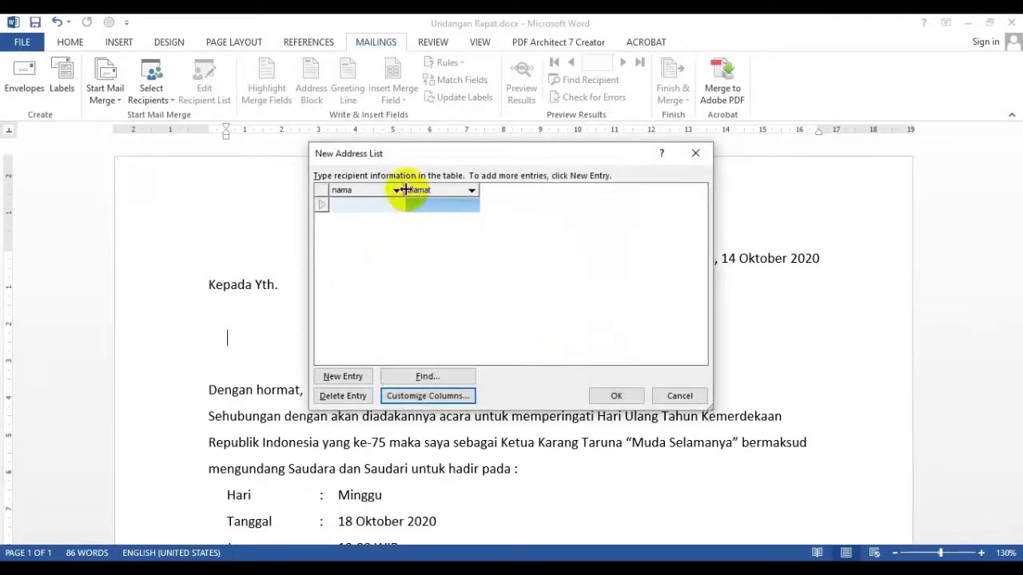
Step: Widen the nama and alamat columns, and enter the first recipient's full name and street address
{"action": "left_click_drag", "start_coordinate": [404, 192], "coordinate": [457, 191]}
{"action": "left_click_drag", "start_coordinate": [534, 193], "coordinate": [635, 192]}
{"action": "left_click", "coordinate": [358, 209]}
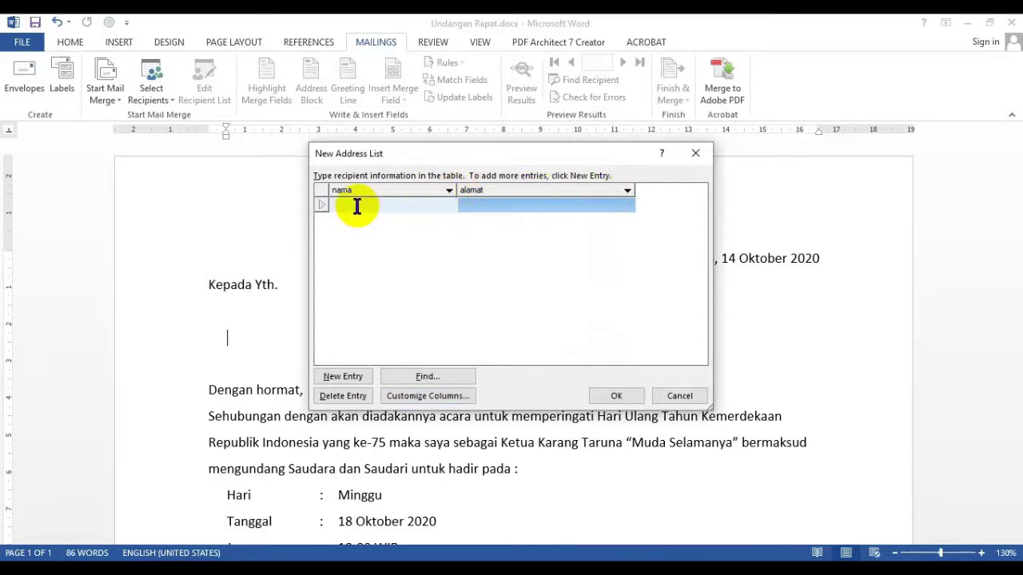
{"action": "type", "text": "Rudi Marhaen"}
{"action": "key", "text": "Tab"}
{"action": "type", "text": "Jl. Ma"}
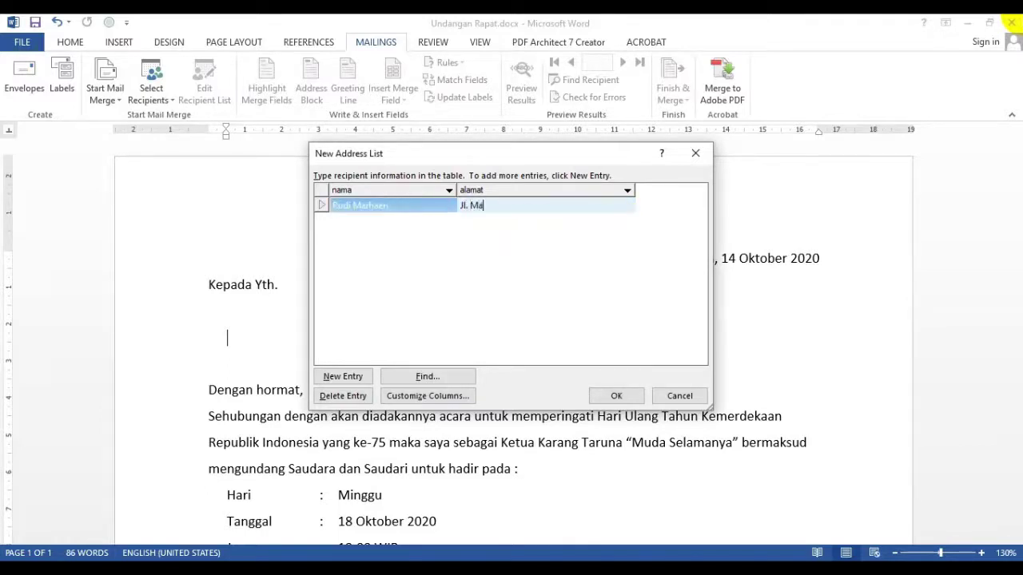
{"action": "type", "text": "war Hitam No. 90"}
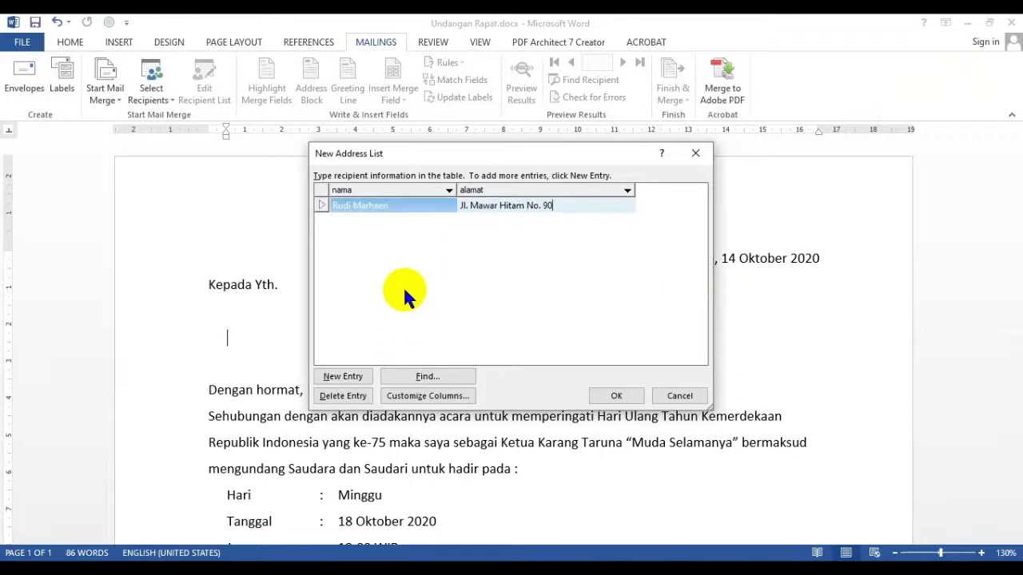
{"action": "key", "text": "Tab"}
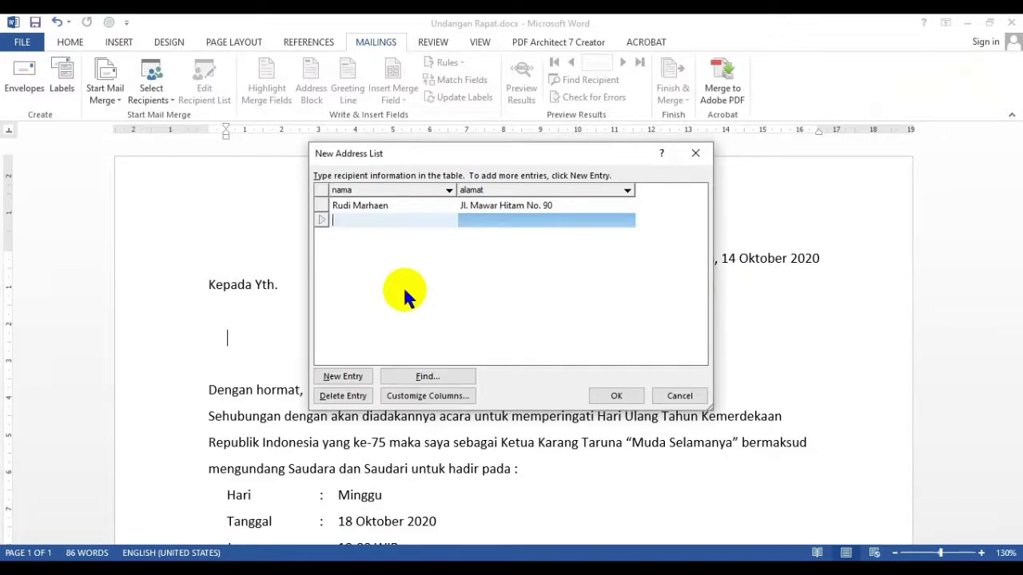
Step: Fill in the second recipient's full name and street address, ending with a new entry row
{"action": "type", "text": "Siti Munawaroh"}
{"action": "key", "text": "Tab"}
{"action": "type", "text": "J"}
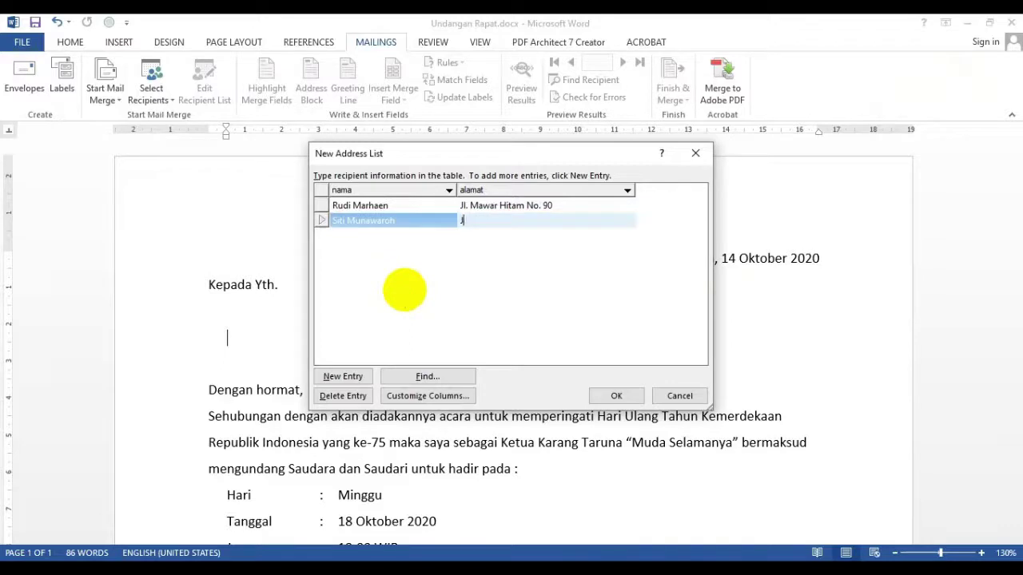
{"action": "type", "text": "l. Mayjend Sungkono No. "}
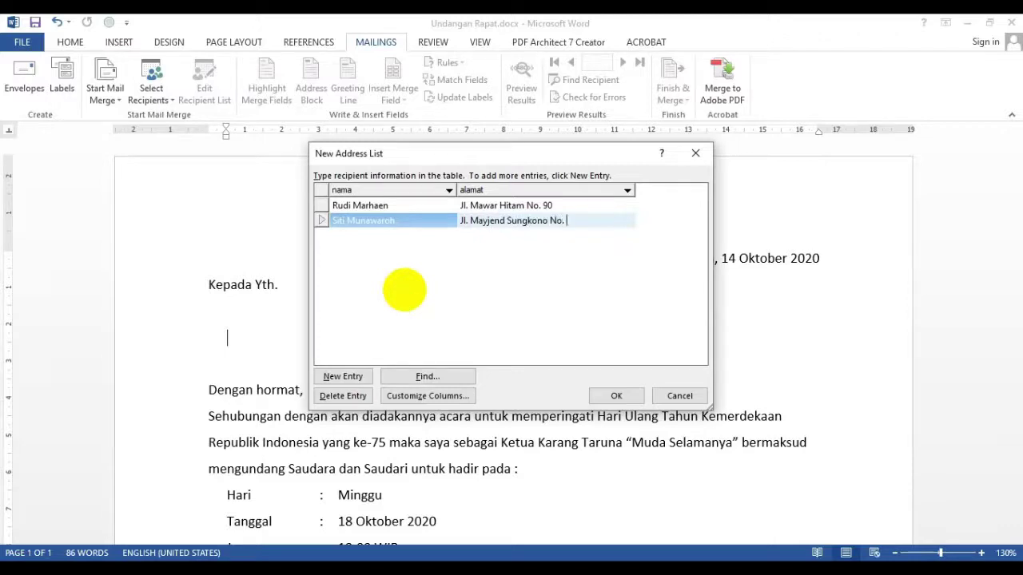
{"action": "type", "text": "102"}
{"action": "key", "text": "Tab"}
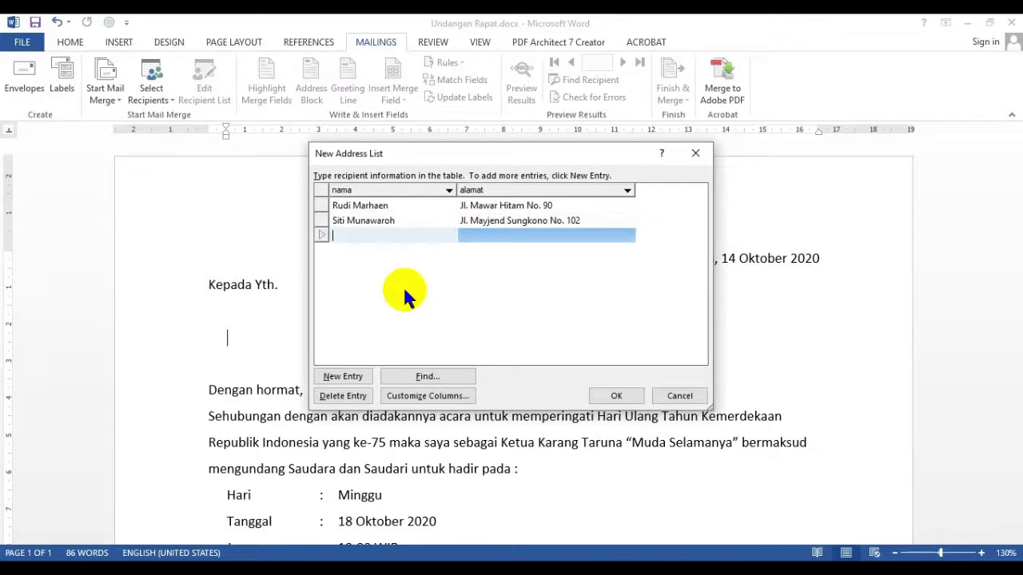
Step: Fill in the third recipient's full name and street address, and start a fourth entry row
{"action": "type", "text": "Herman San"}
{"action": "key", "text": "BackSpace"}
{"action": "key", "text": "BackSpace"}
{"action": "key", "text": "BackSpace"}
{"action": "type", "text": "Widodo"}
{"action": "key", "text": "Tab"}
{"action": "type", "text": "Jl"}
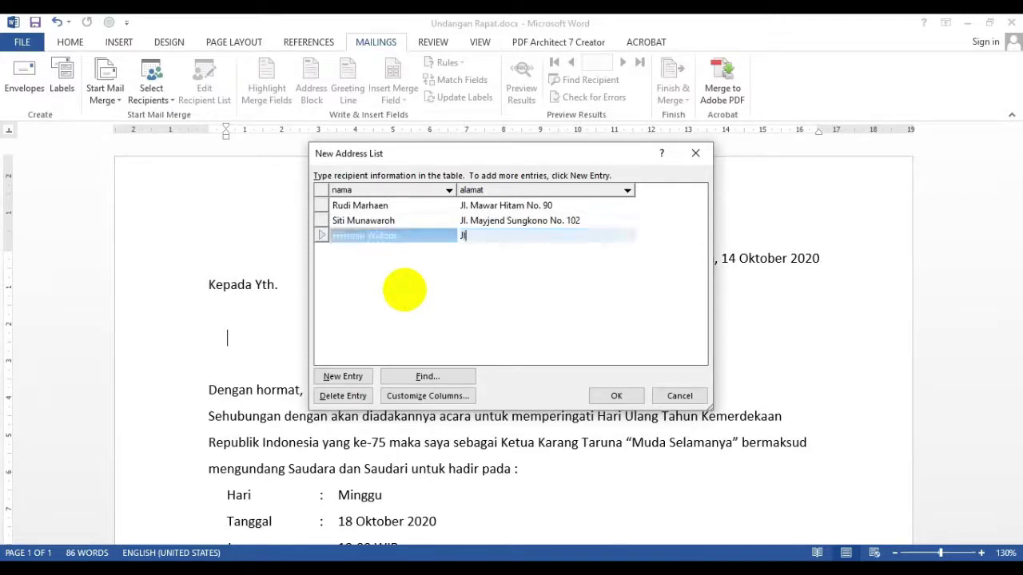
{"action": "type", "text": ". Kemuning No. 1"}
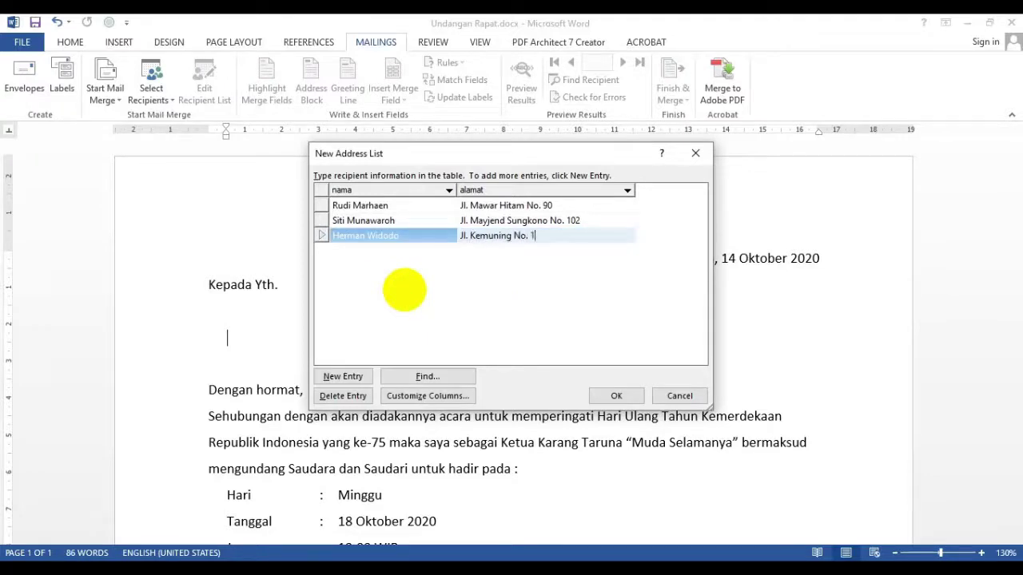
{"action": "type", "text": "2"}
{"action": "key", "text": "Tab"}
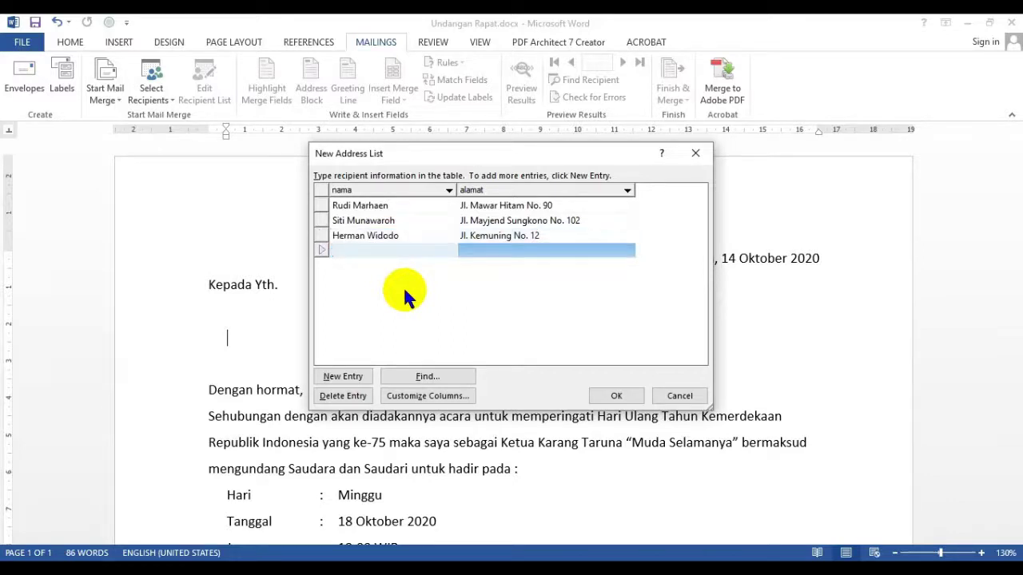
Step: Enter the fourth recipient's full name and street address, and accept the completed address list
{"action": "type", "text": "Uut Sri Utami"}
{"action": "key", "text": "Tab"}
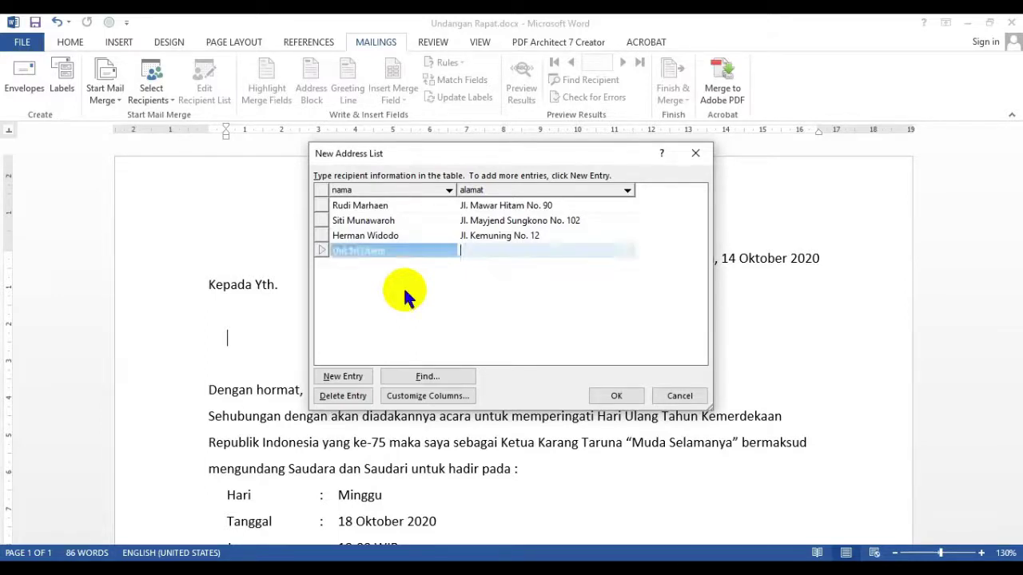
{"action": "type", "text": "Jl. Delima No. 6"}
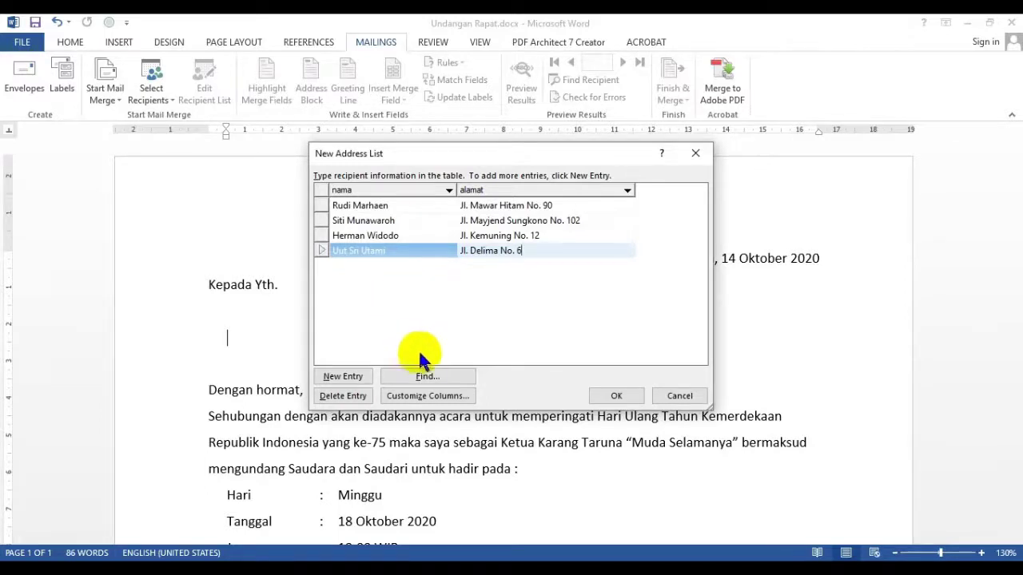
{"action": "left_click", "coordinate": [612, 397]}
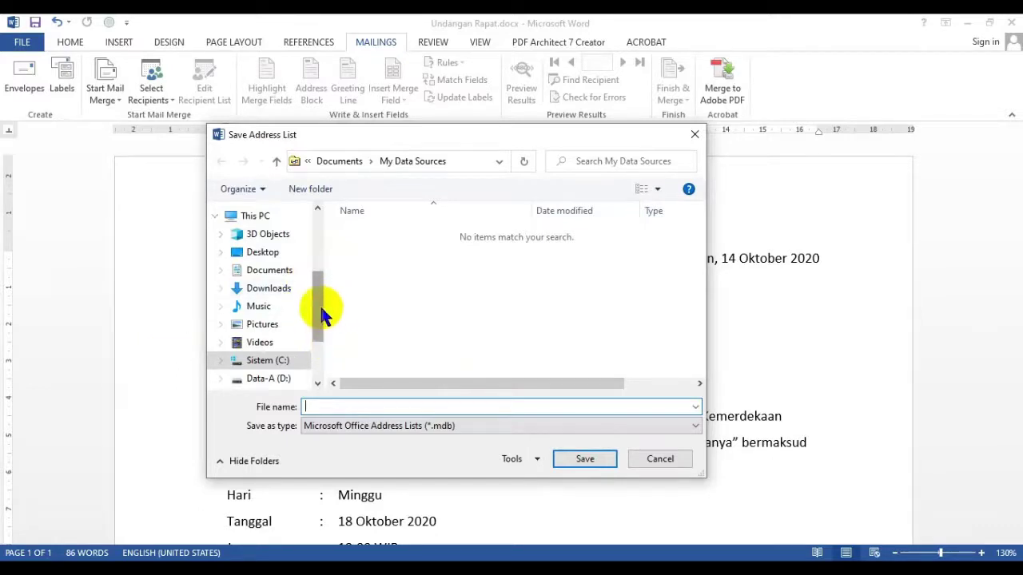
Step: Save the address list as "Anggota Karang Taruna" in the Word folder inside KS on the Data-A (D:) drive
{"action": "left_click_drag", "start_coordinate": [322, 313], "coordinate": [316, 340]}
{"action": "left_click", "coordinate": [272, 301]}
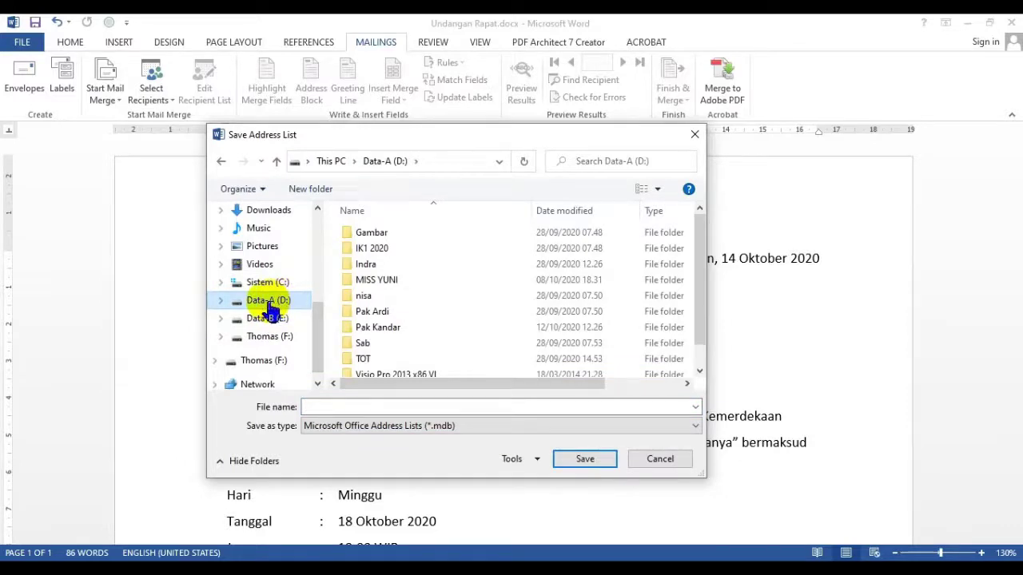
{"action": "double_click", "coordinate": [382, 327]}
{"action": "double_click", "coordinate": [363, 249]}
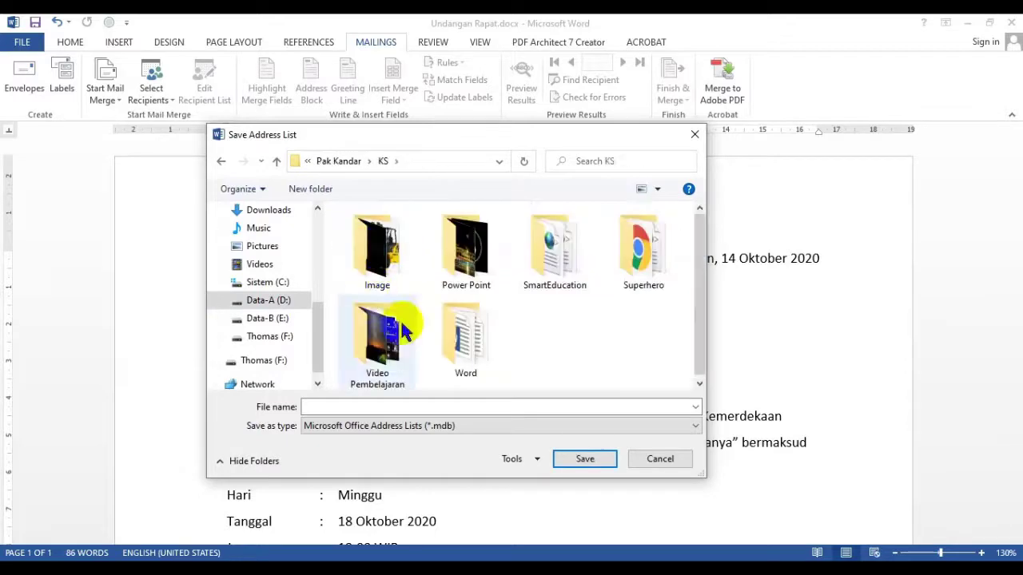
{"action": "double_click", "coordinate": [466, 343]}
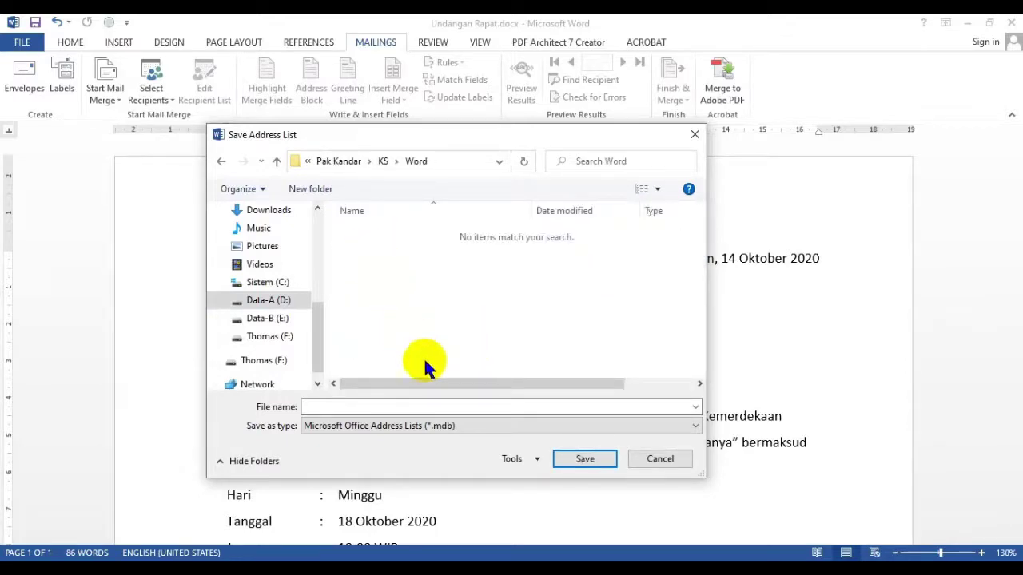
{"action": "left_click", "coordinate": [358, 407]}
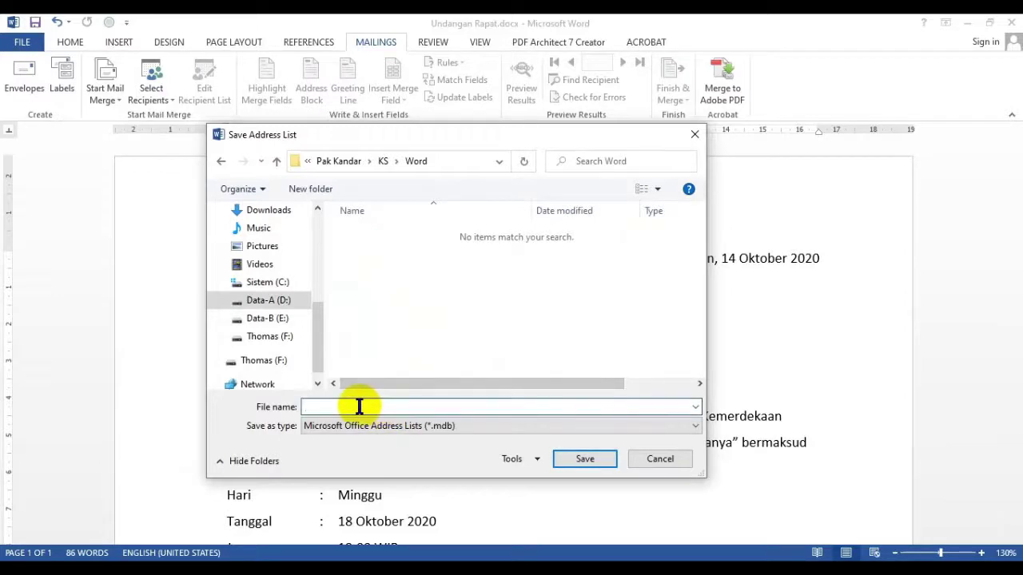
{"action": "type", "text": "Anggota Karang Taruna"}
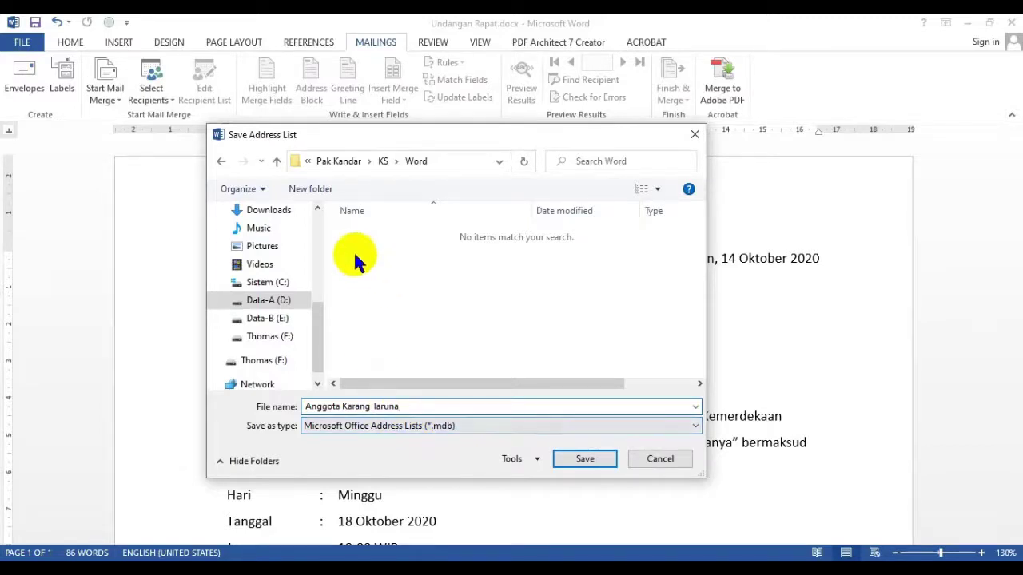
{"action": "left_click", "coordinate": [585, 459]}
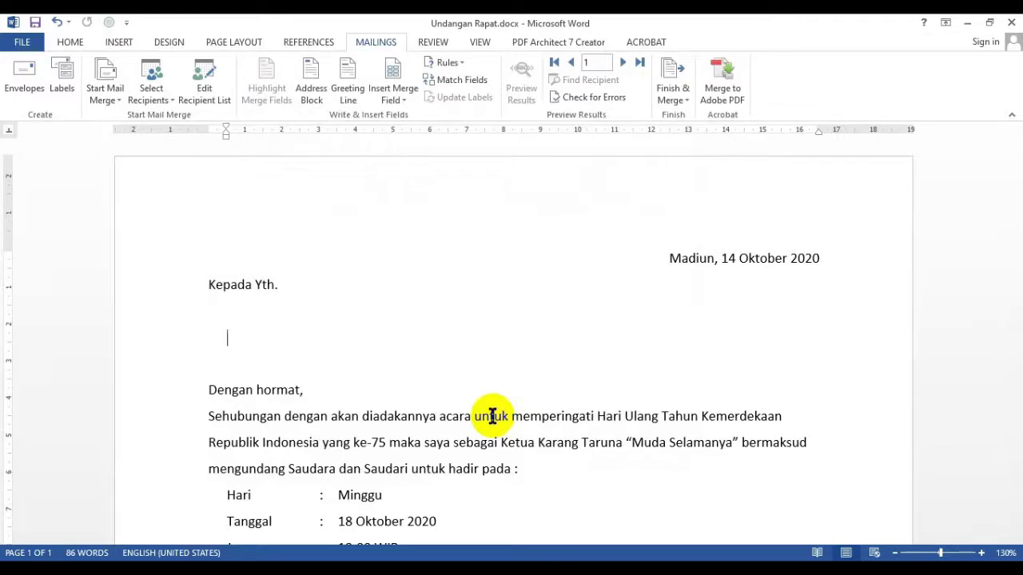
Step: Insert the nama merge field on the indented line below "Kepada Yth."
{"action": "left_click", "coordinate": [231, 293]}
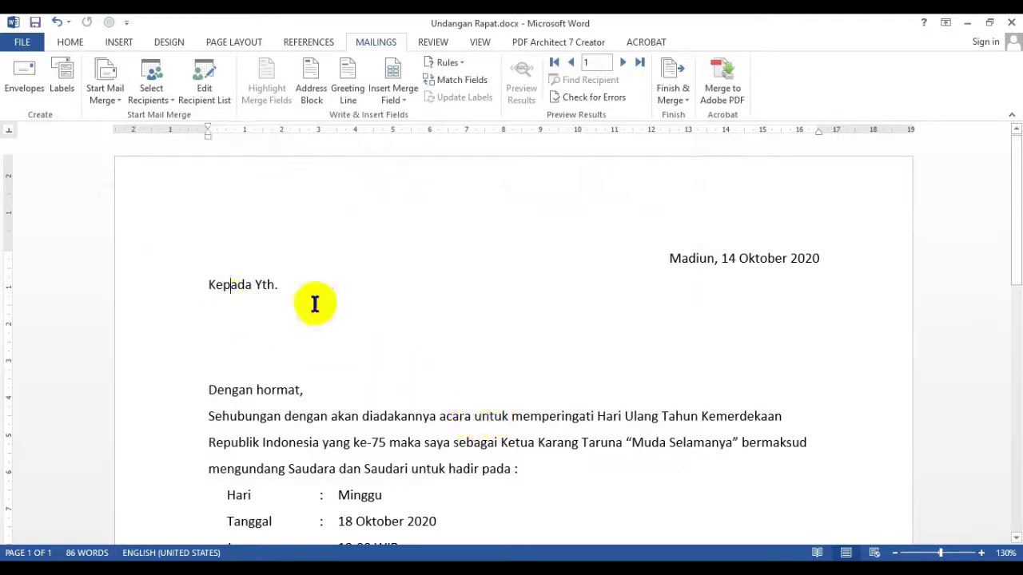
{"action": "left_click", "coordinate": [245, 308]}
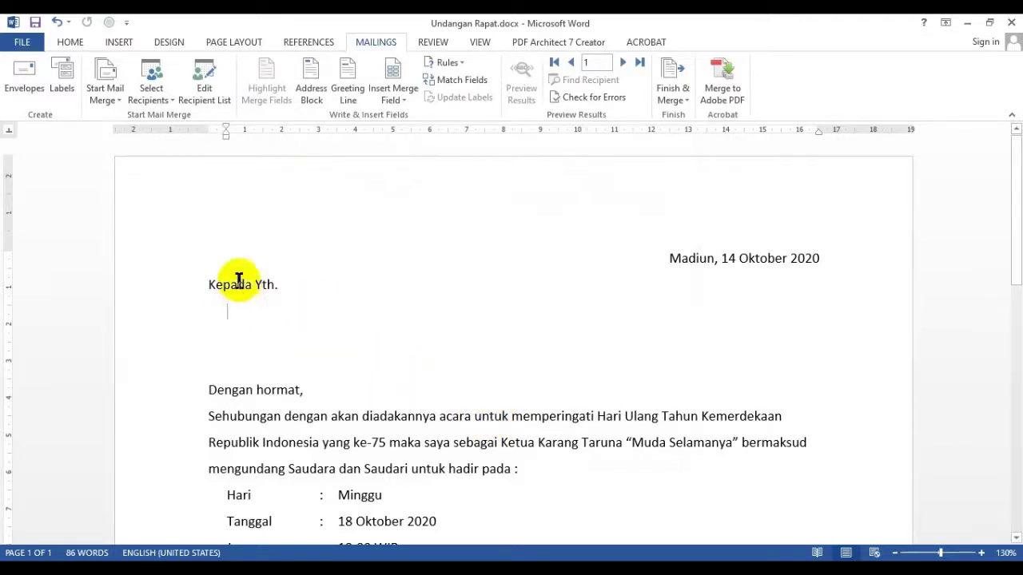
{"action": "left_click", "coordinate": [397, 104]}
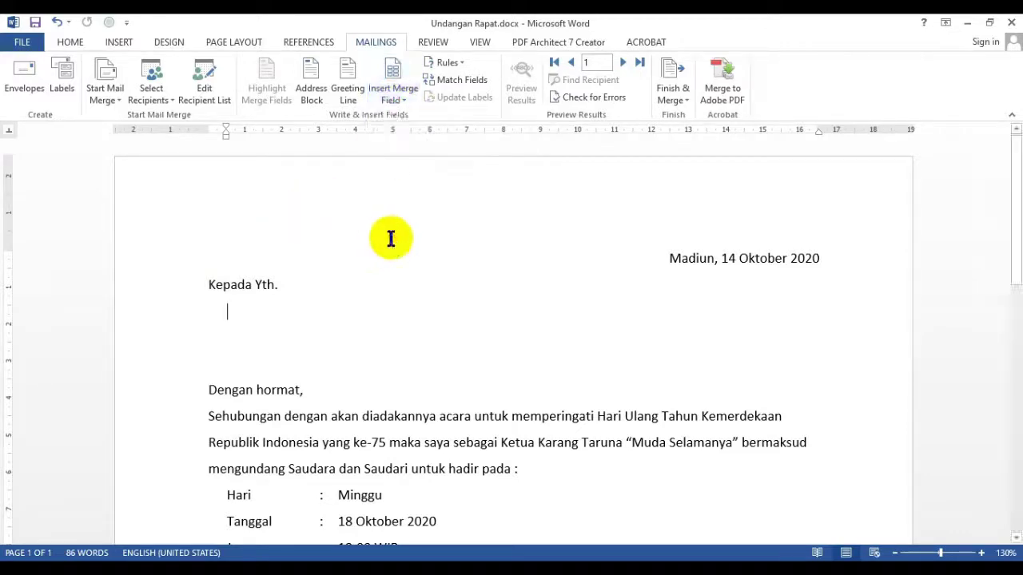
{"action": "left_click", "coordinate": [390, 72]}
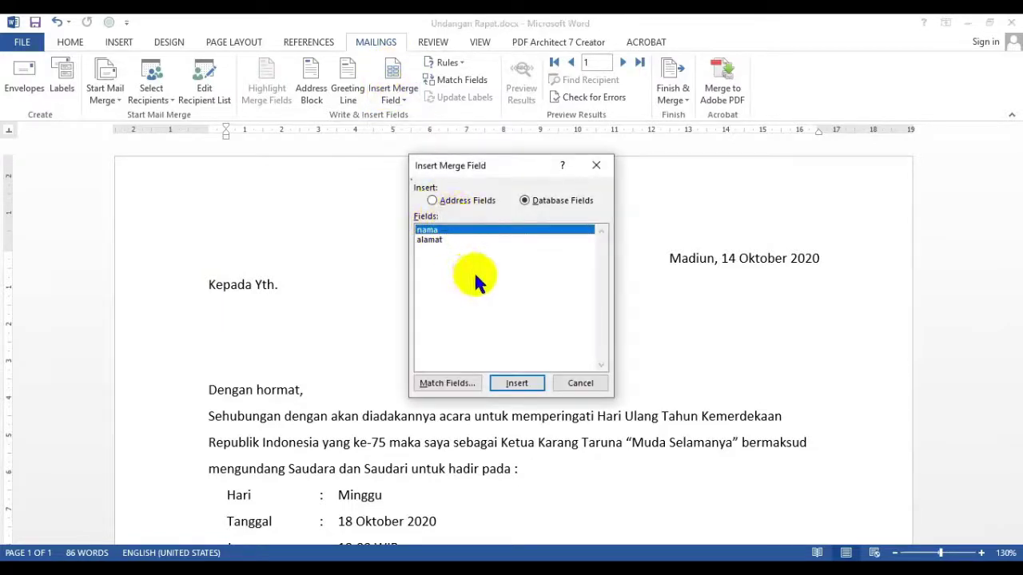
{"action": "left_click", "coordinate": [577, 382]}
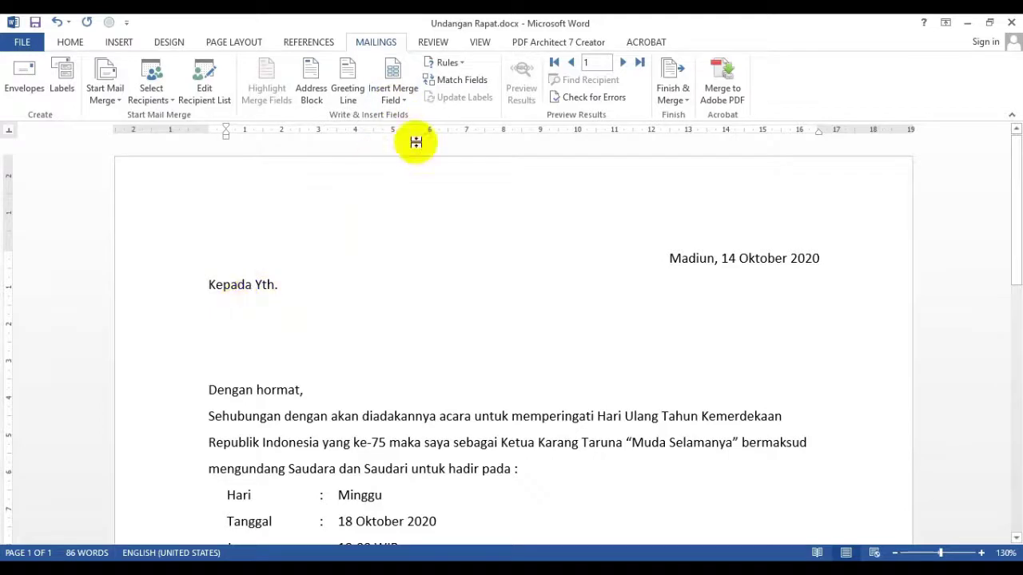
{"action": "left_click", "coordinate": [393, 101]}
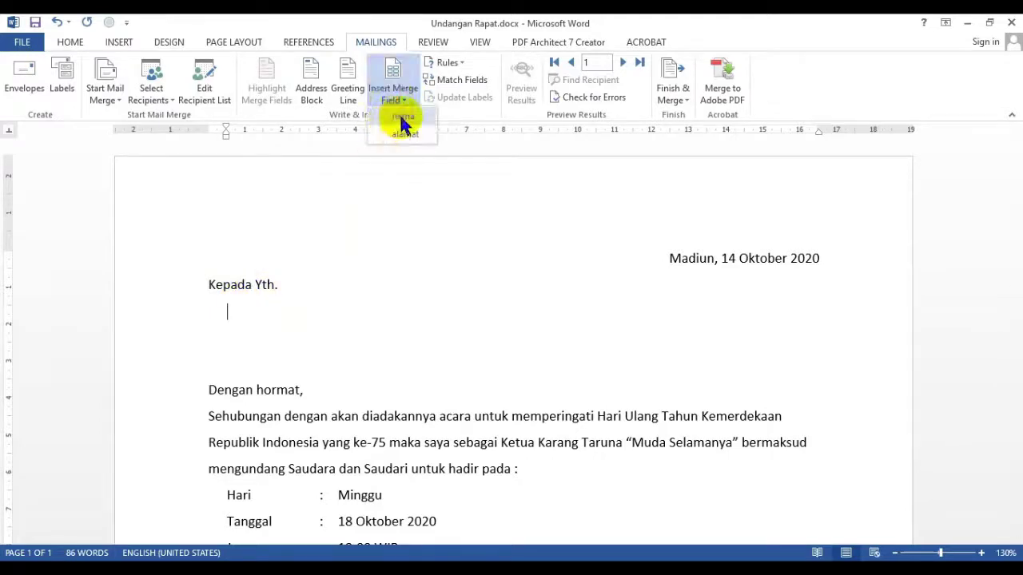
{"action": "left_click", "coordinate": [403, 127]}
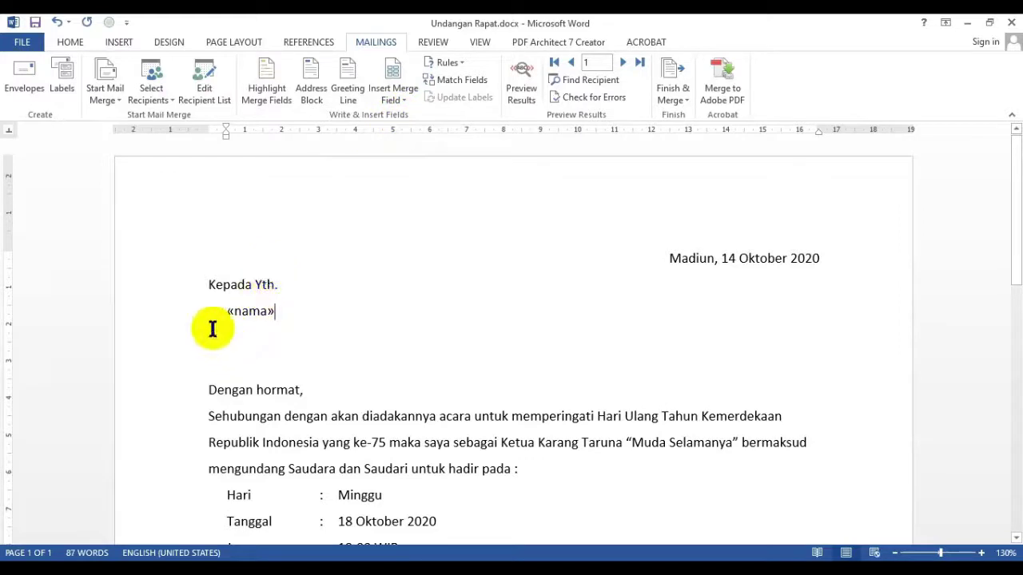
Step: Insert the alamat merge field on the line directly below the nama field
{"action": "left_click", "coordinate": [240, 334]}
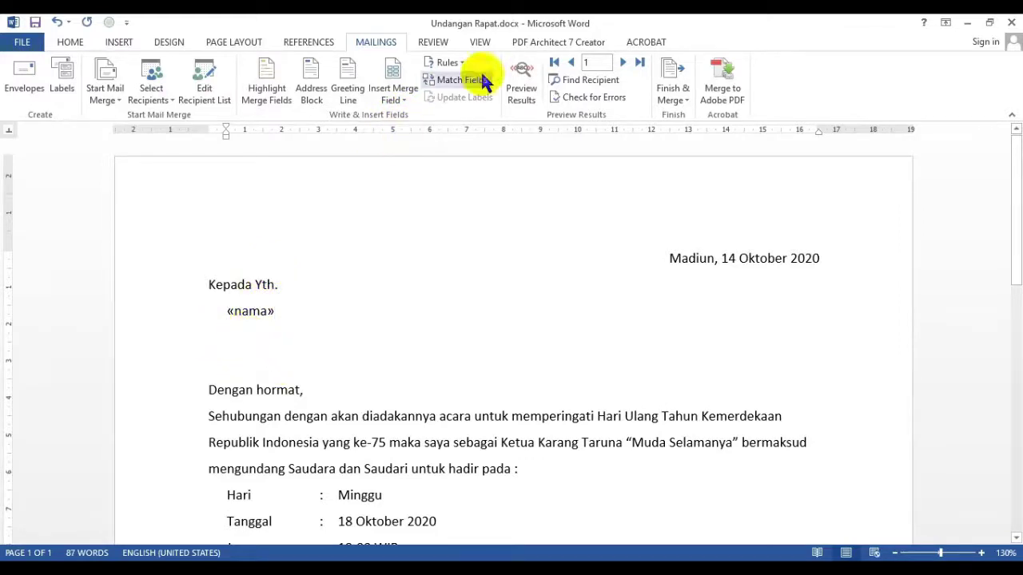
{"action": "left_click", "coordinate": [395, 100]}
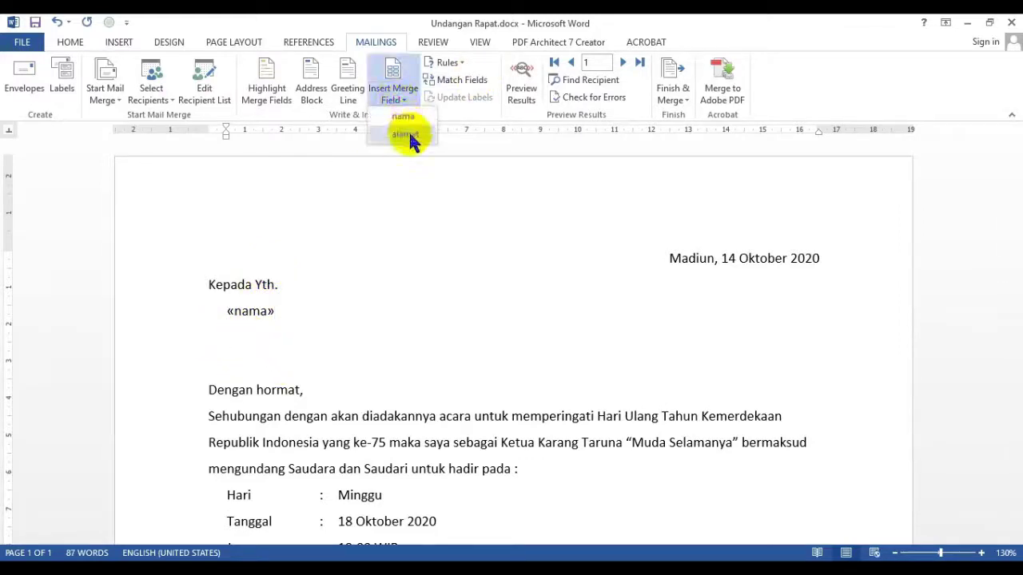
{"action": "left_click", "coordinate": [406, 134]}
{"action": "key", "text": "Up"}
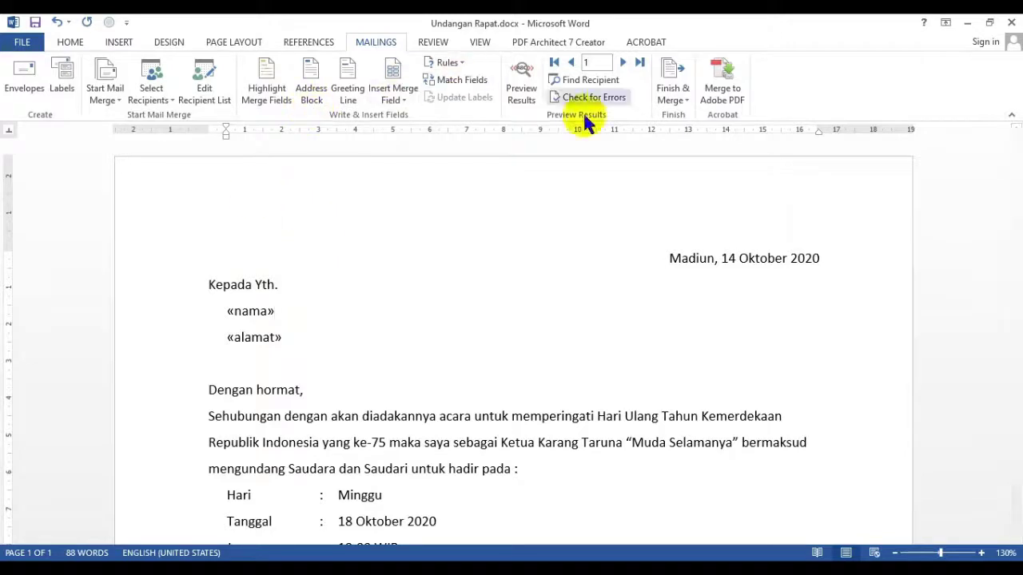
{"action": "left_click", "coordinate": [251, 310]}
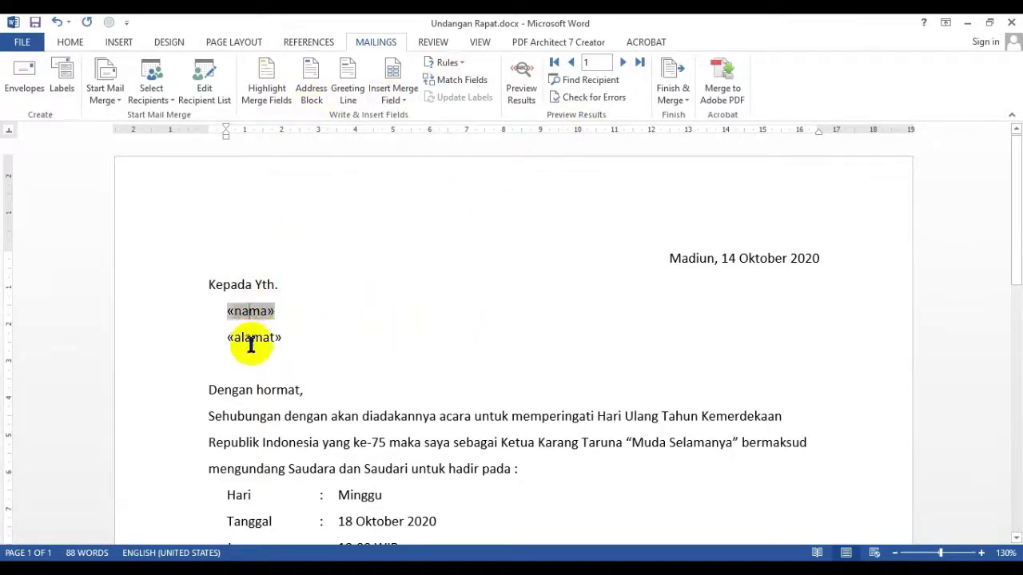
{"action": "left_click", "coordinate": [252, 339]}
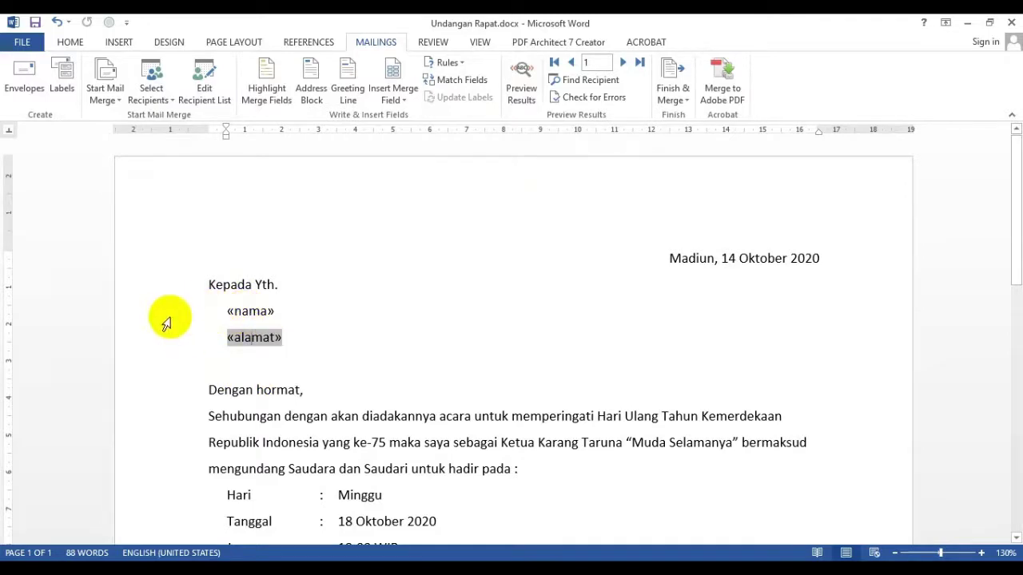
Step: Turn on the merge results preview and go through the recipient records from the first to the fourth
{"action": "left_click", "coordinate": [520, 79]}
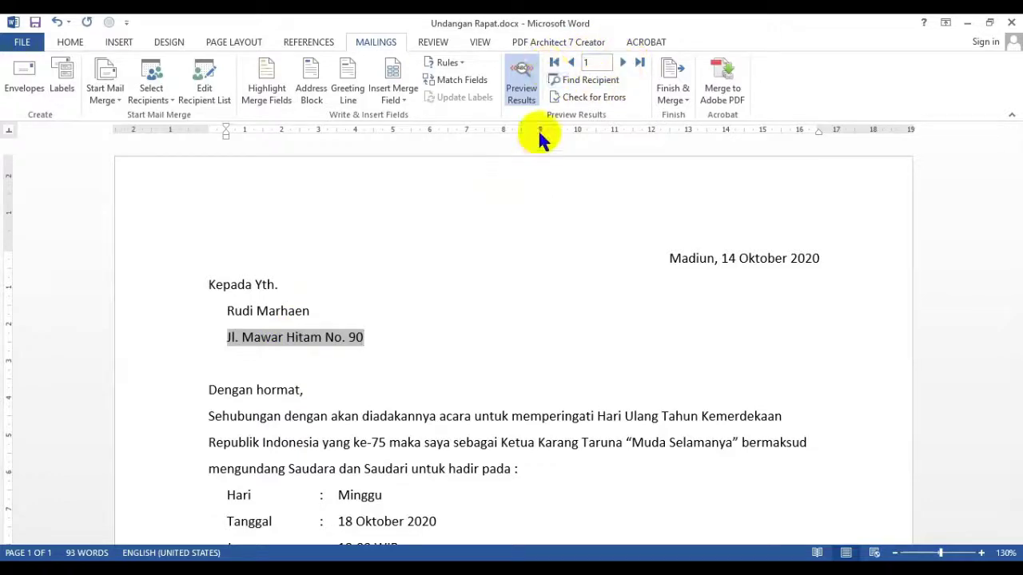
{"action": "left_click", "coordinate": [517, 88]}
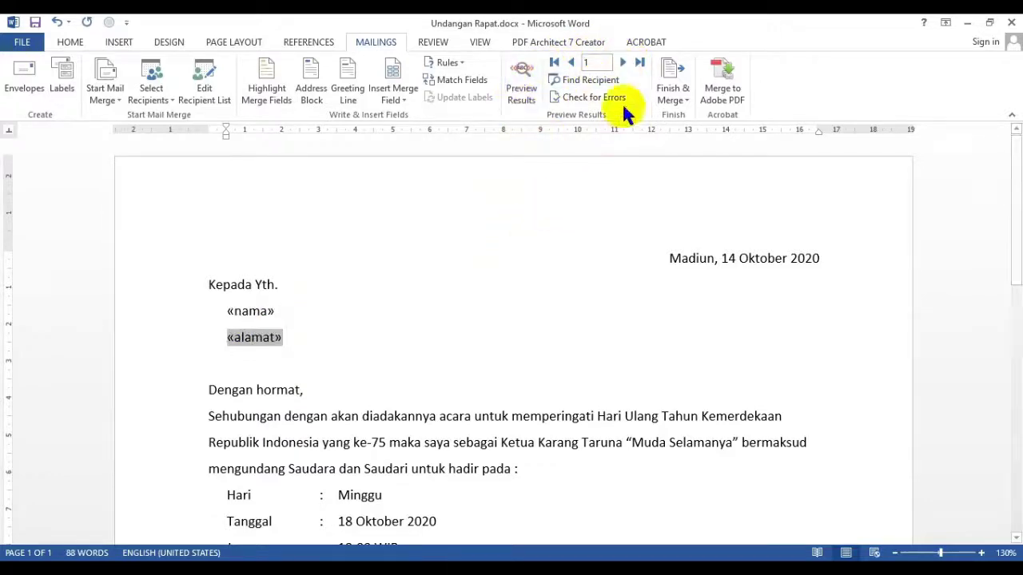
{"action": "left_click", "coordinate": [622, 63]}
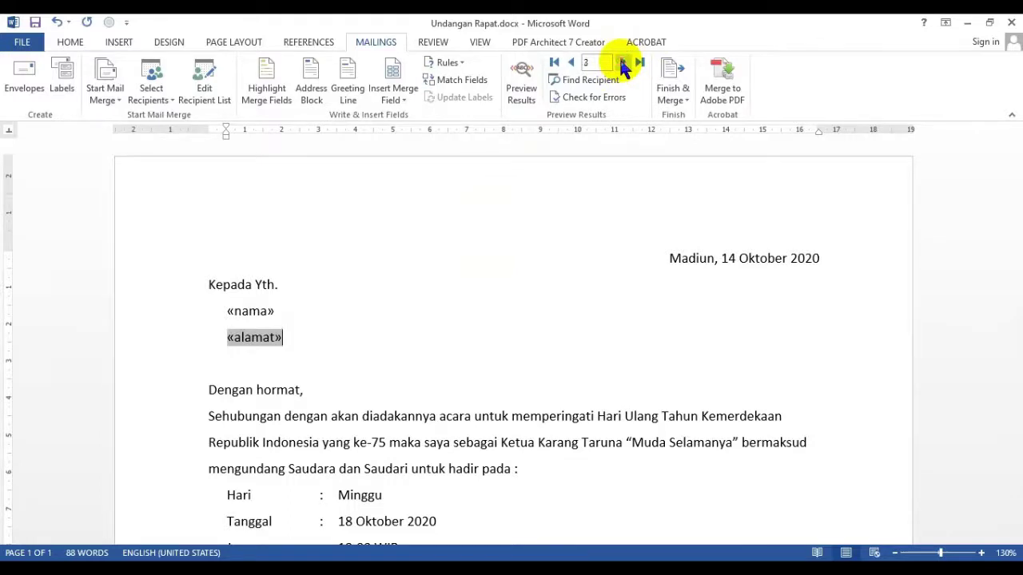
{"action": "left_click", "coordinate": [570, 62]}
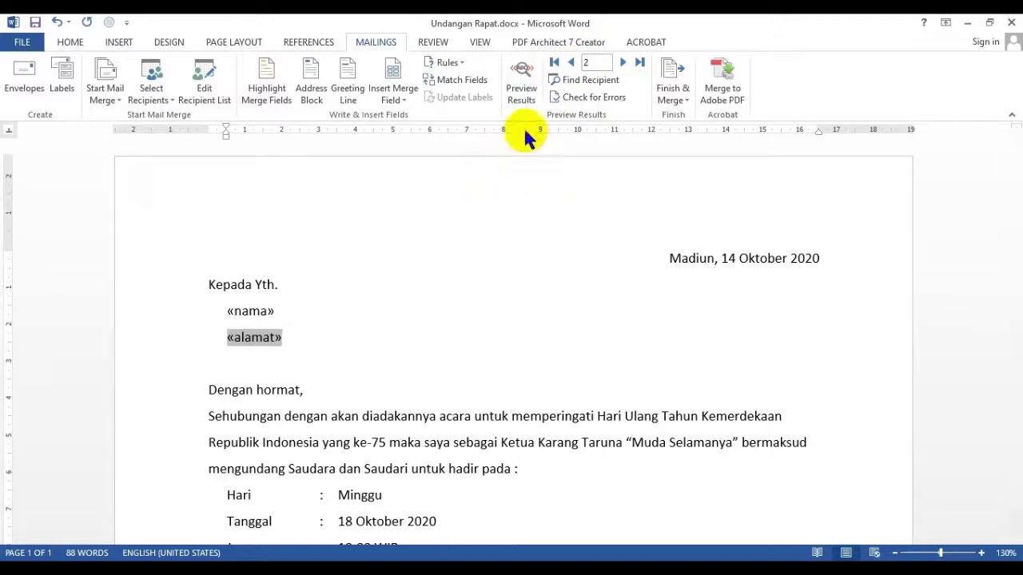
{"action": "left_click", "coordinate": [521, 88]}
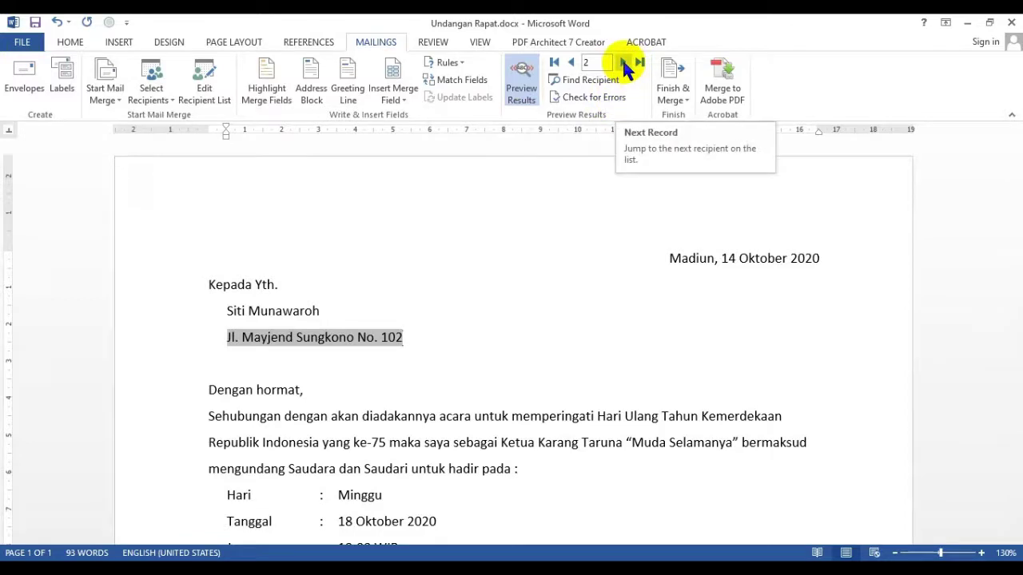
{"action": "left_click", "coordinate": [553, 62]}
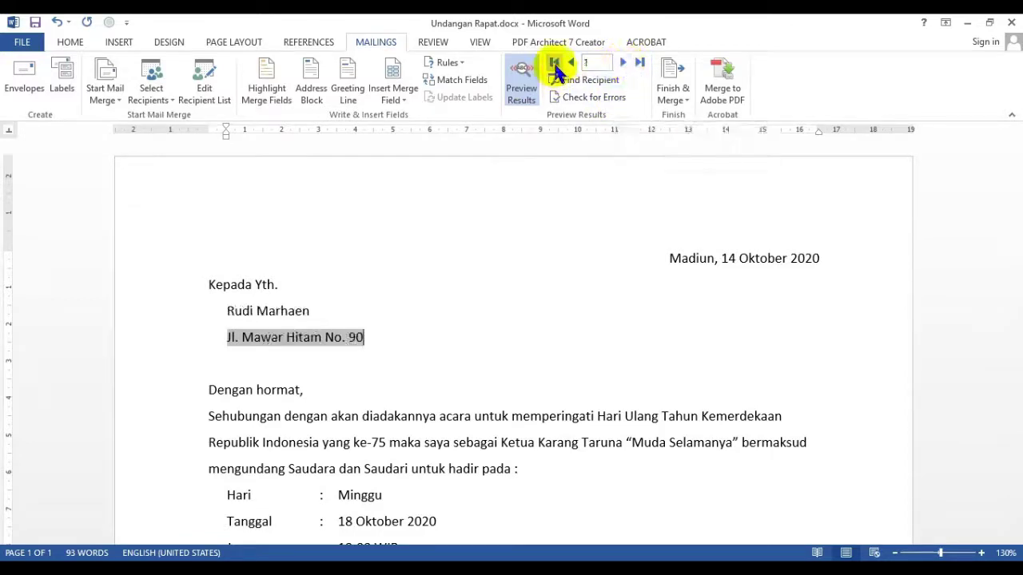
{"action": "left_click", "coordinate": [623, 64]}
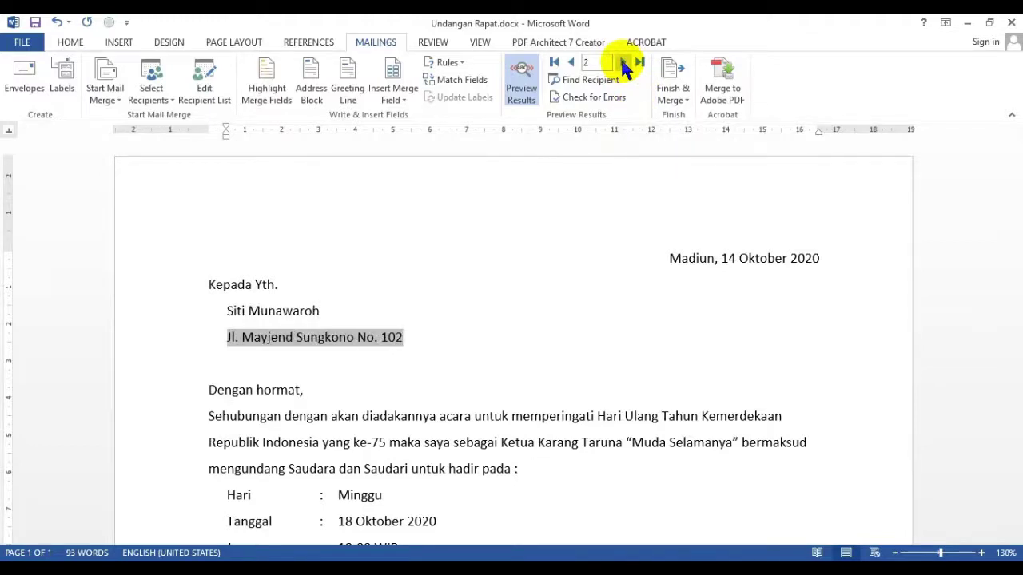
{"action": "left_click", "coordinate": [623, 63]}
{"action": "left_click", "coordinate": [623, 64]}
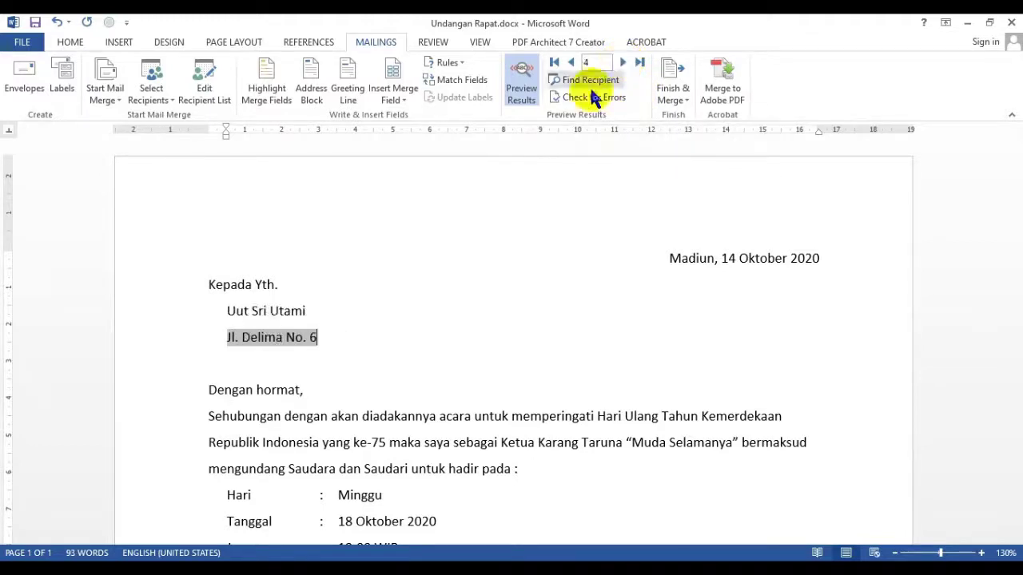
{"action": "left_click", "coordinate": [428, 266]}
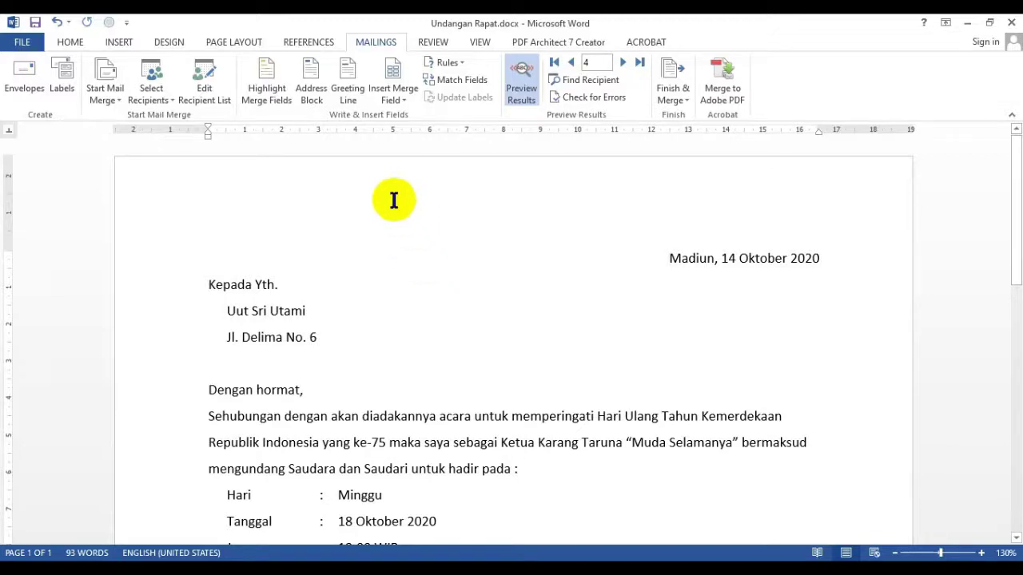
{"action": "left_click", "coordinate": [646, 416]}
{"action": "left_click", "coordinate": [577, 335]}
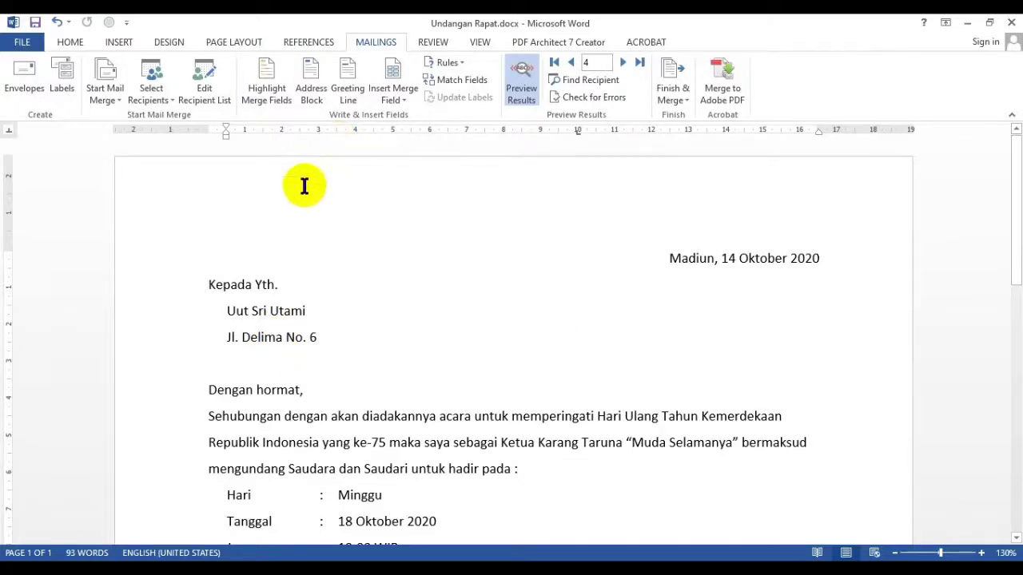
Step: Turn on highlighting of the merge fields and check the letter for the highlighted recipient name and address
{"action": "left_click", "coordinate": [263, 91]}
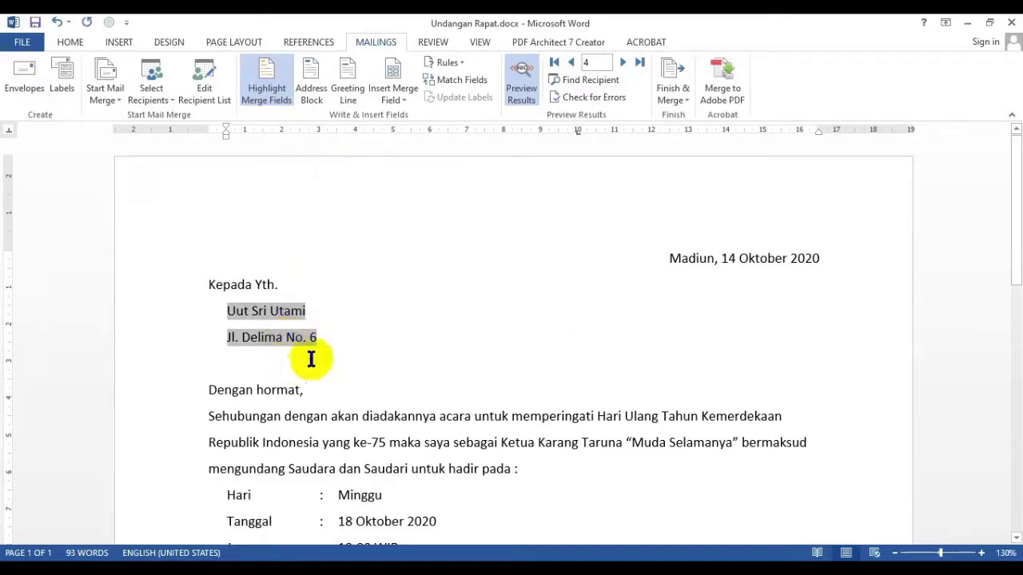
{"action": "left_click", "coordinate": [516, 322]}
{"action": "scroll", "coordinate": [228, 326], "scroll_direction": "down", "scroll_amount": 2}
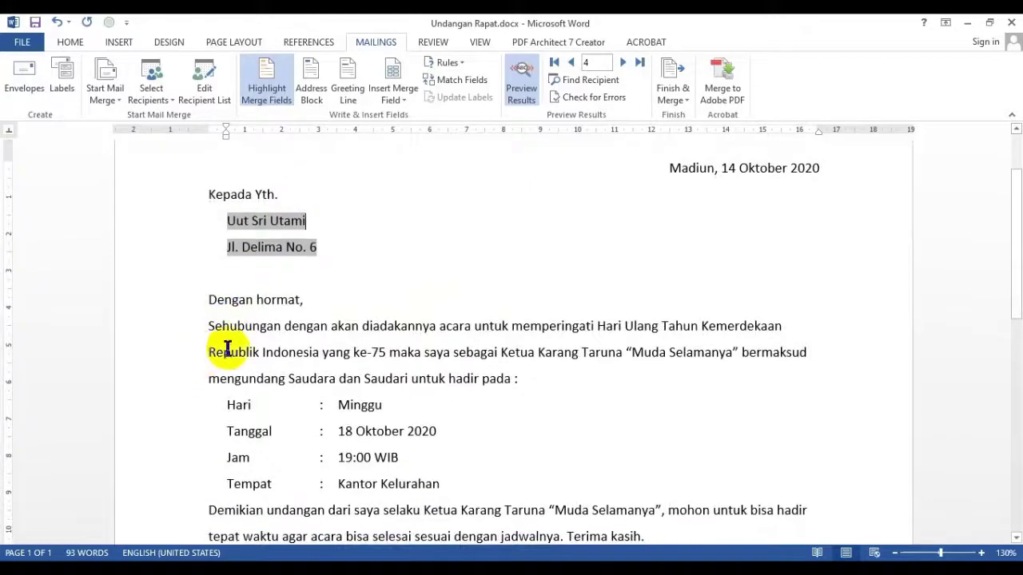
{"action": "scroll", "coordinate": [346, 365], "scroll_direction": "down", "scroll_amount": 5}
{"action": "scroll", "coordinate": [328, 343], "scroll_direction": "up", "scroll_amount": 7}
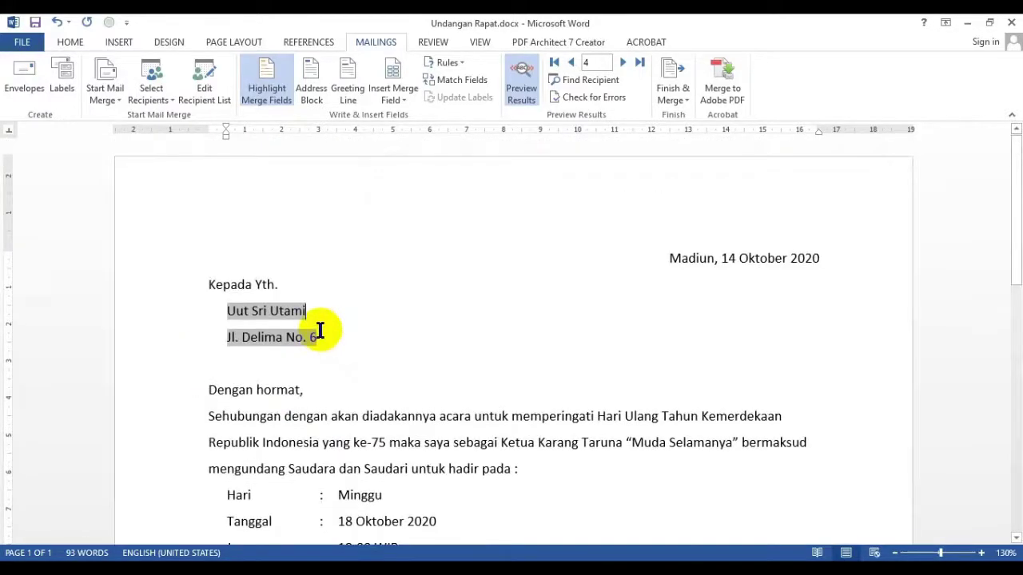
{"action": "scroll", "coordinate": [312, 331], "scroll_direction": "down", "scroll_amount": 2}
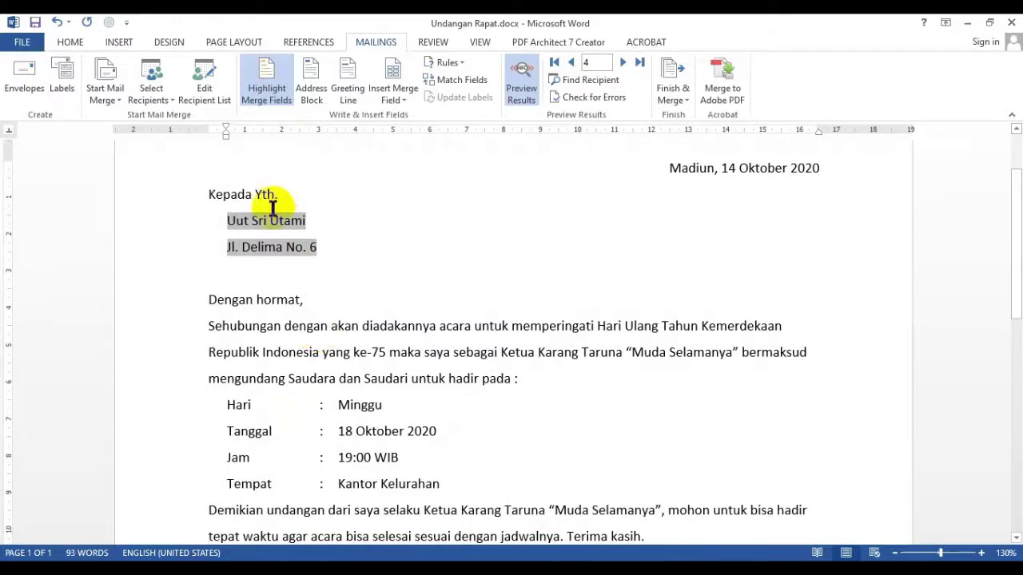
{"action": "left_click", "coordinate": [186, 222]}
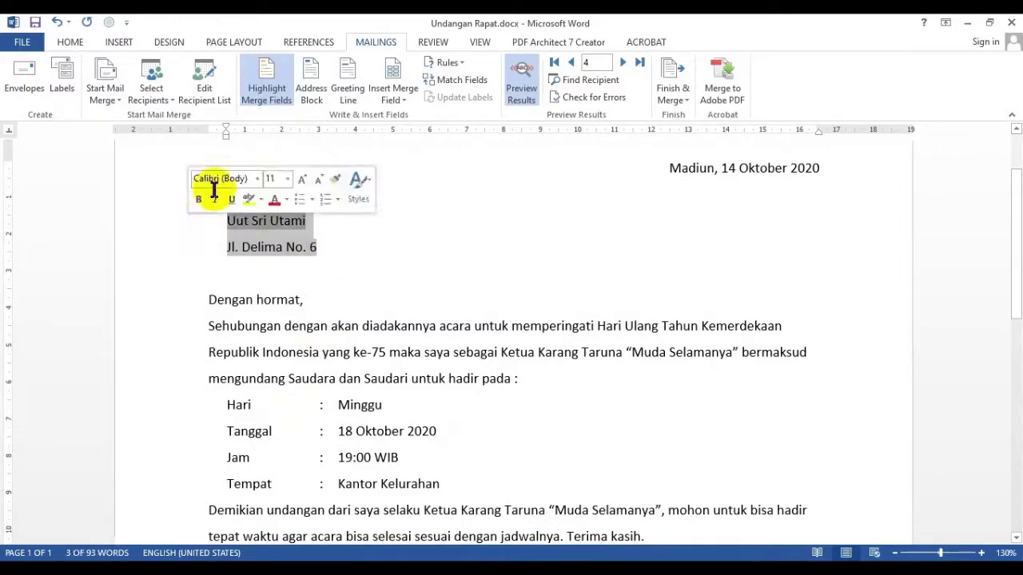
{"action": "left_click", "coordinate": [260, 76]}
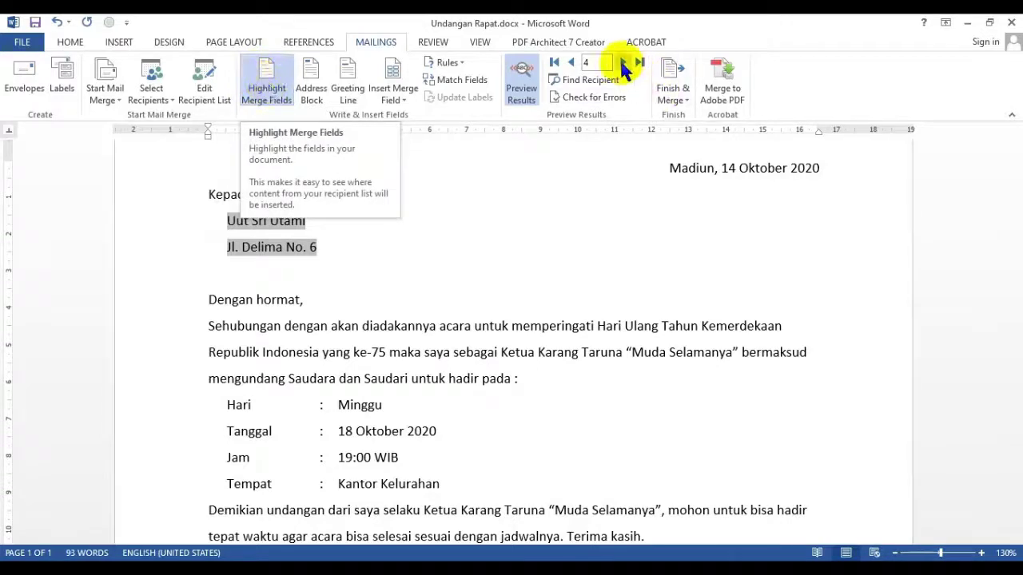
Step: Return the merge preview from the fourth recipient to the first recipient record
{"action": "left_click", "coordinate": [571, 62]}
{"action": "left_click", "coordinate": [571, 62]}
{"action": "left_click", "coordinate": [570, 62]}
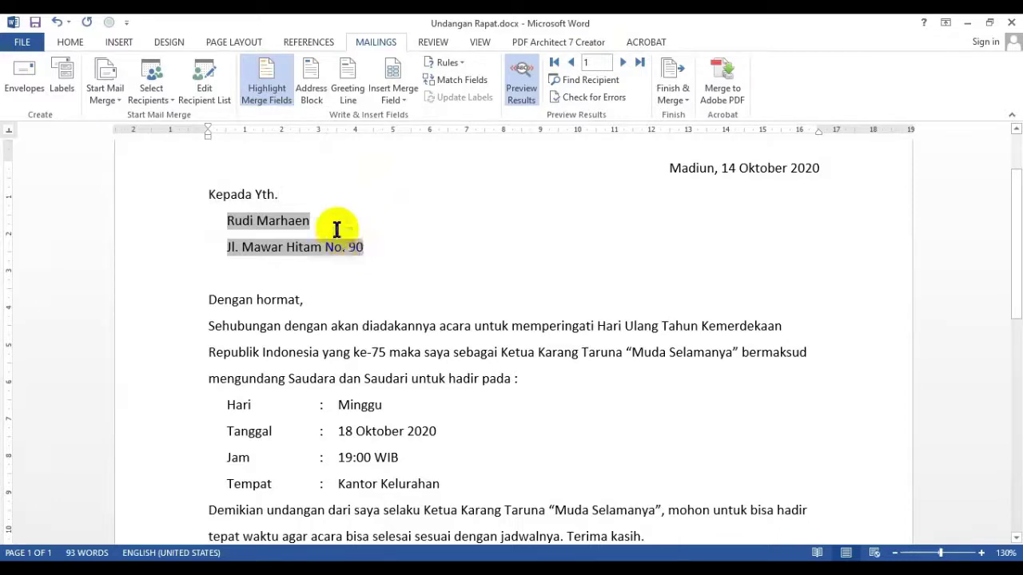
Step: Save the Undangan Rapat.docx letter with its merge fields and close the document
{"action": "left_click", "coordinate": [35, 22]}
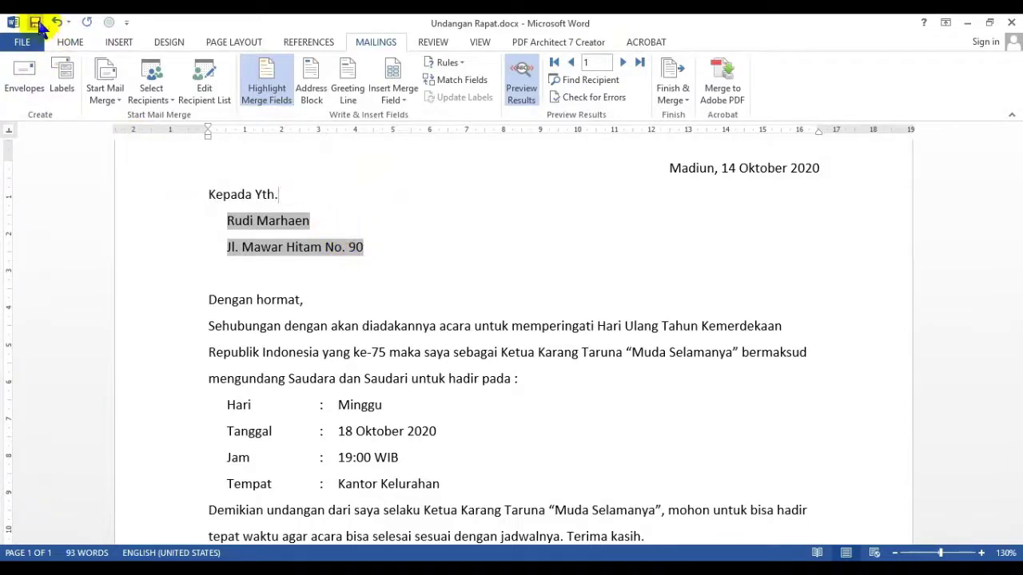
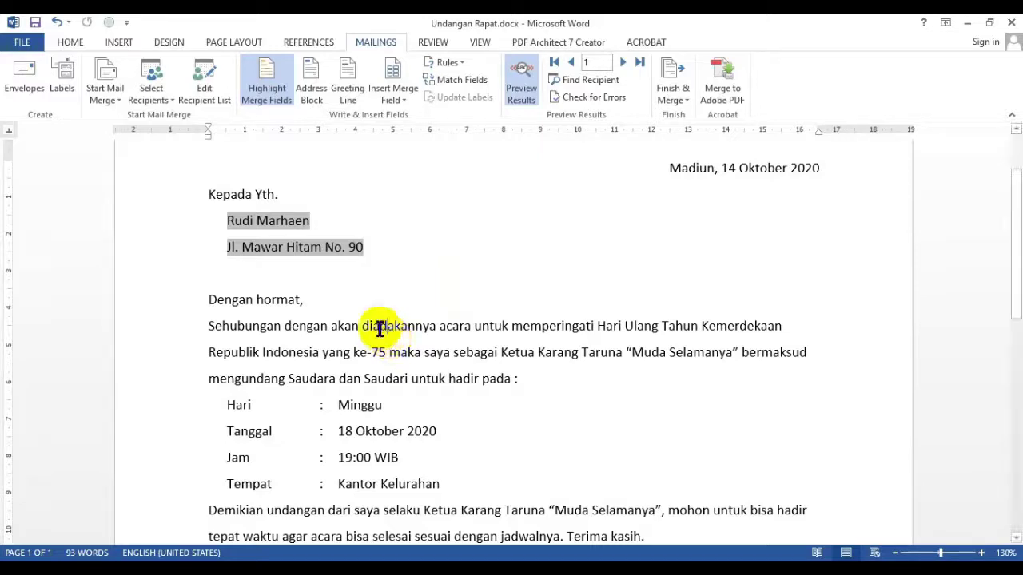
{"action": "left_click", "coordinate": [584, 262]}
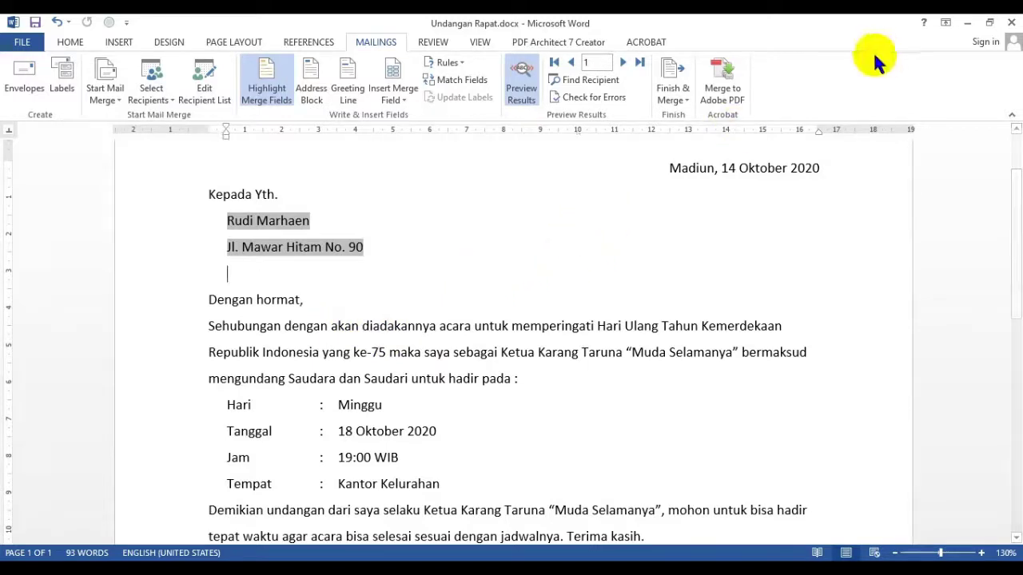
{"action": "left_click", "coordinate": [1010, 25]}
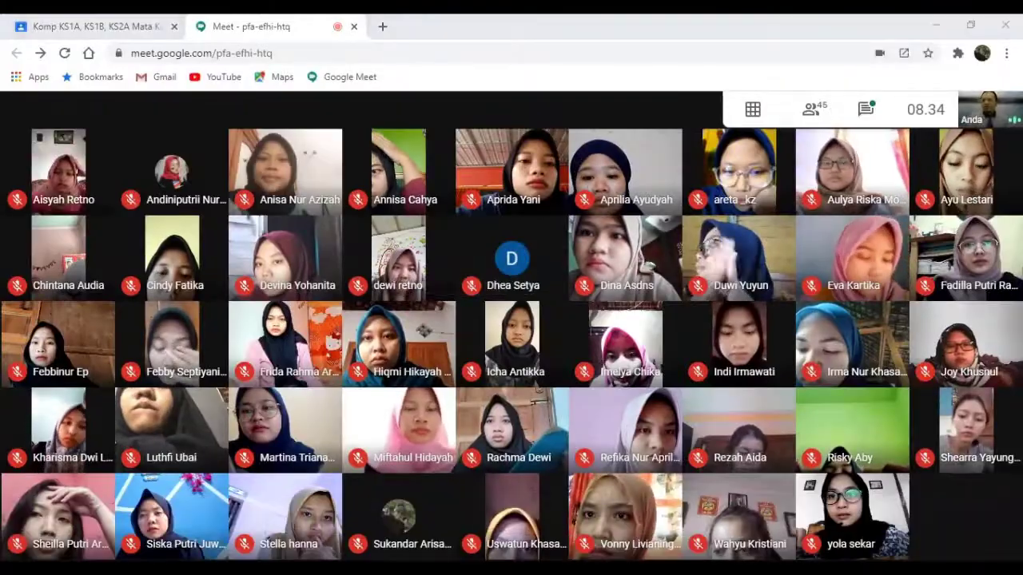
Step: Switch to File Explorer and open the Word subfolder of the KS folder on Data-A (D:)
{"action": "key", "text": "super+e"}
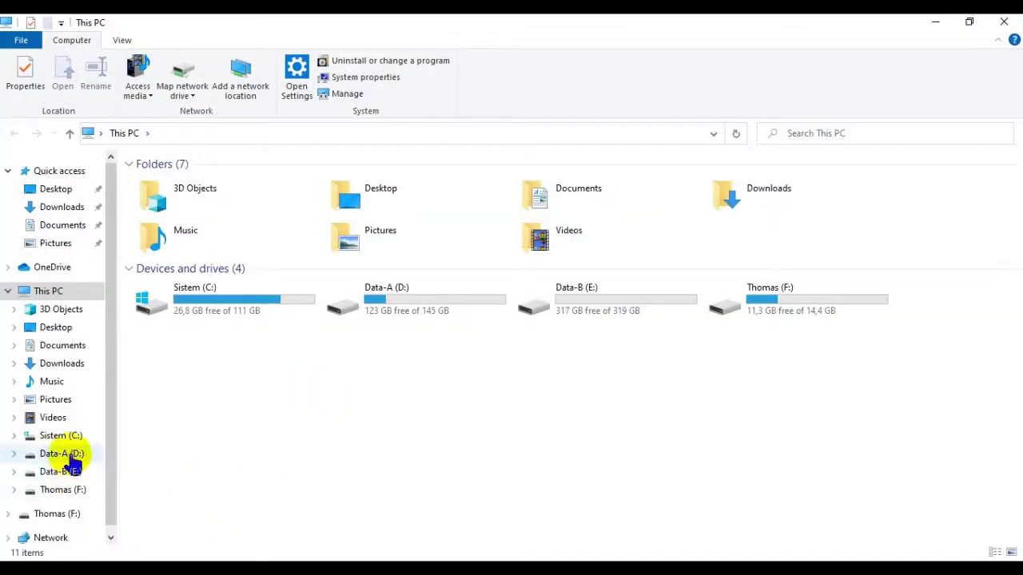
{"action": "left_click", "coordinate": [65, 453]}
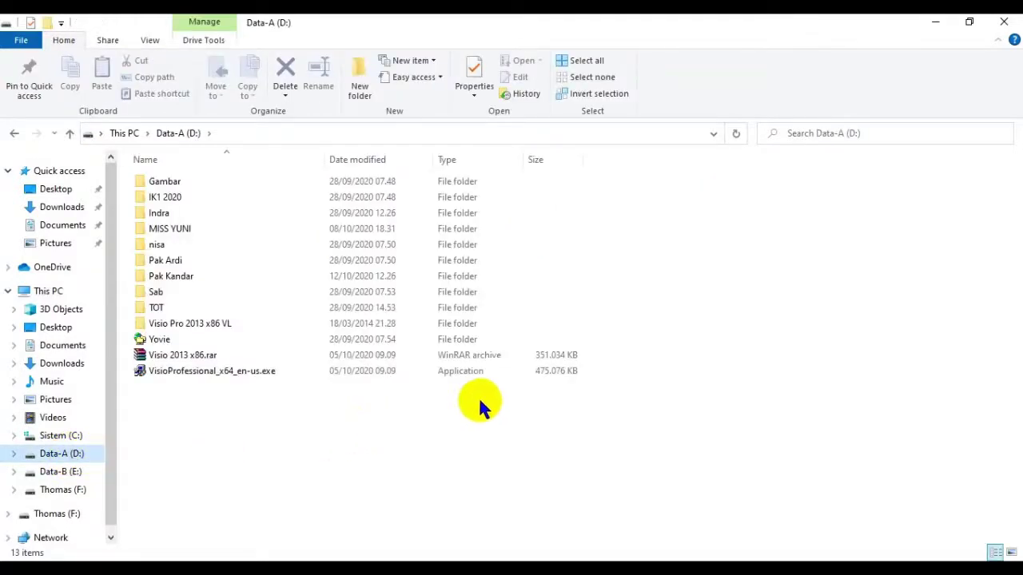
{"action": "double_click", "coordinate": [176, 275]}
{"action": "double_click", "coordinate": [240, 200]}
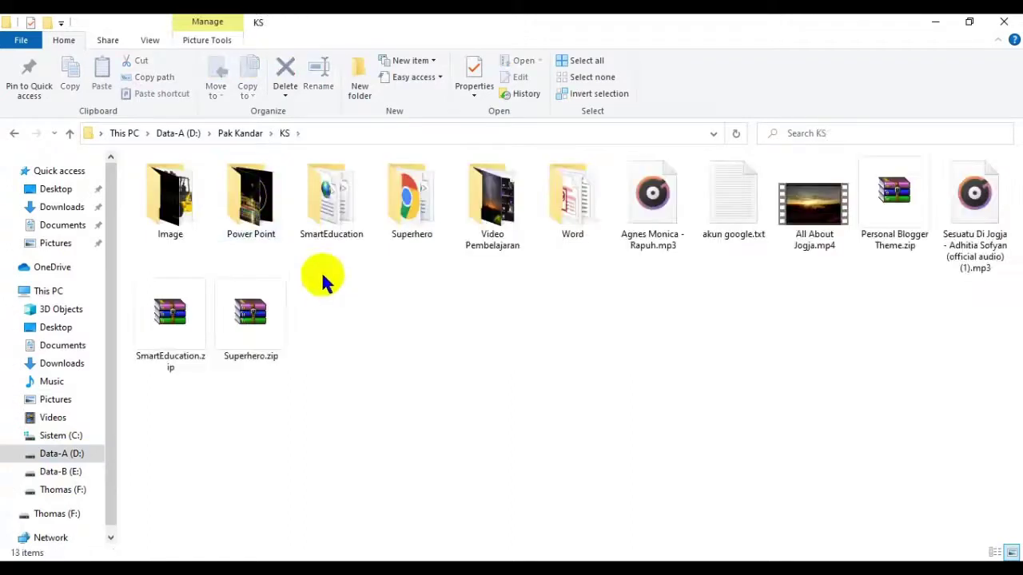
{"action": "double_click", "coordinate": [595, 240]}
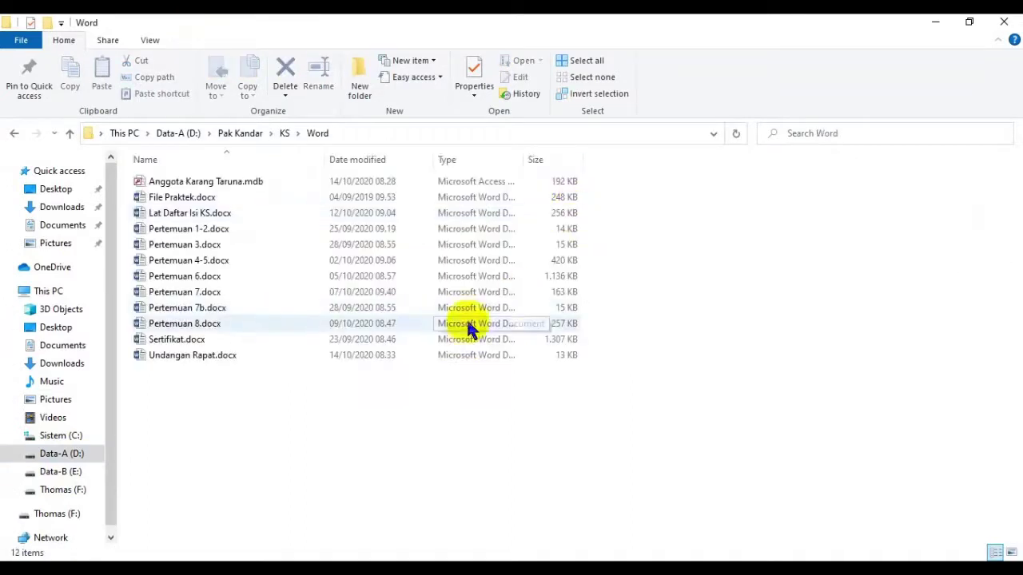
Step: Locate the letter Undangan Rapat.docx and its recipient database Anggota Karang Taruna.mdb in the Word folder
{"action": "left_click", "coordinate": [205, 355]}
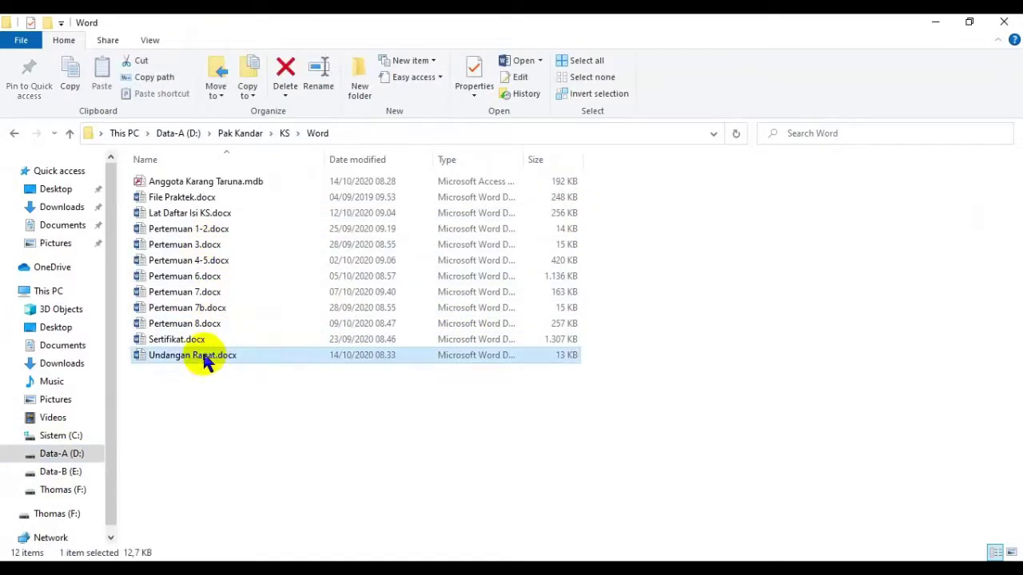
{"action": "left_click", "coordinate": [206, 183]}
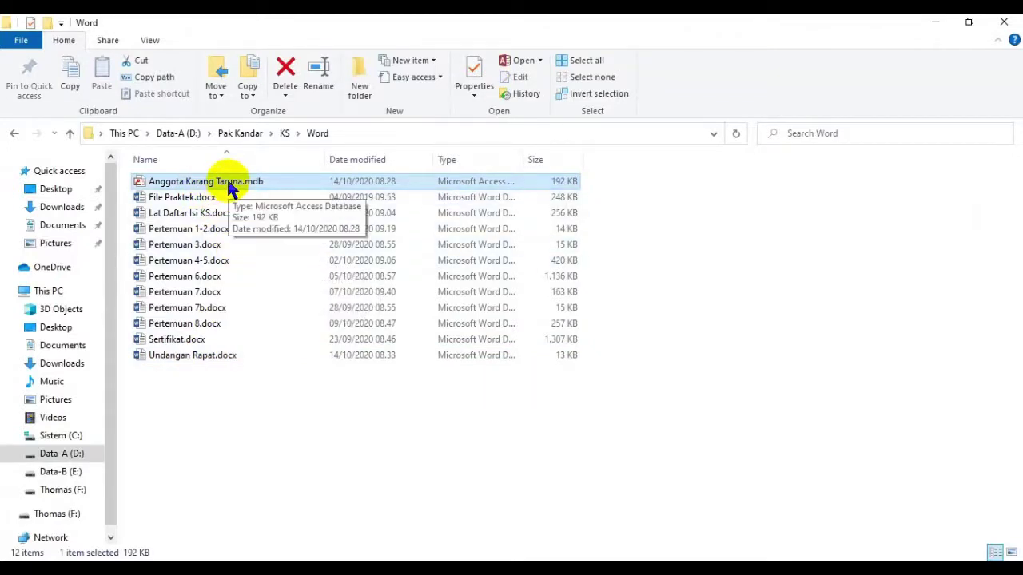
{"action": "left_click", "coordinate": [216, 354]}
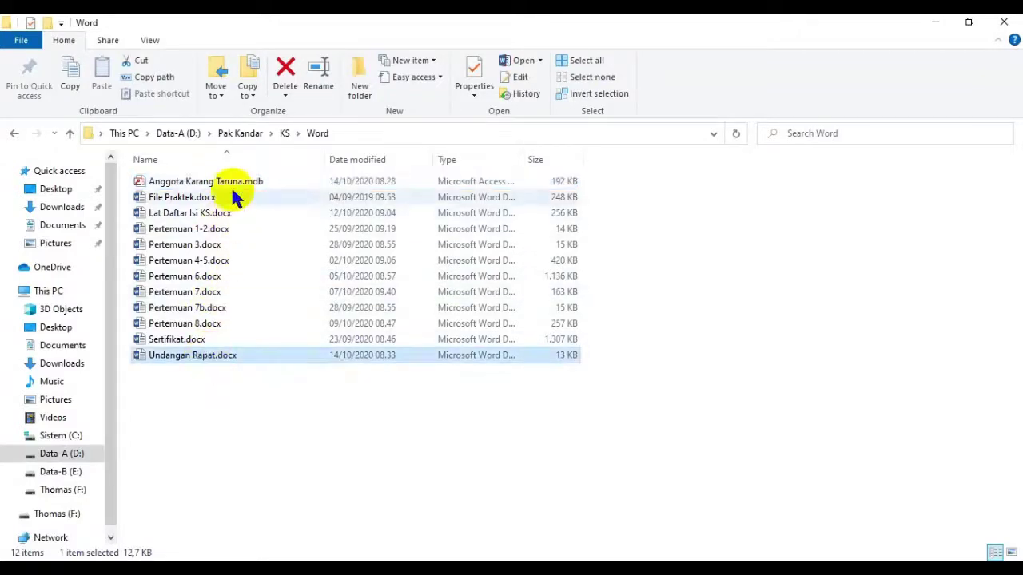
{"action": "left_click", "coordinate": [237, 187]}
{"action": "left_click", "coordinate": [195, 357]}
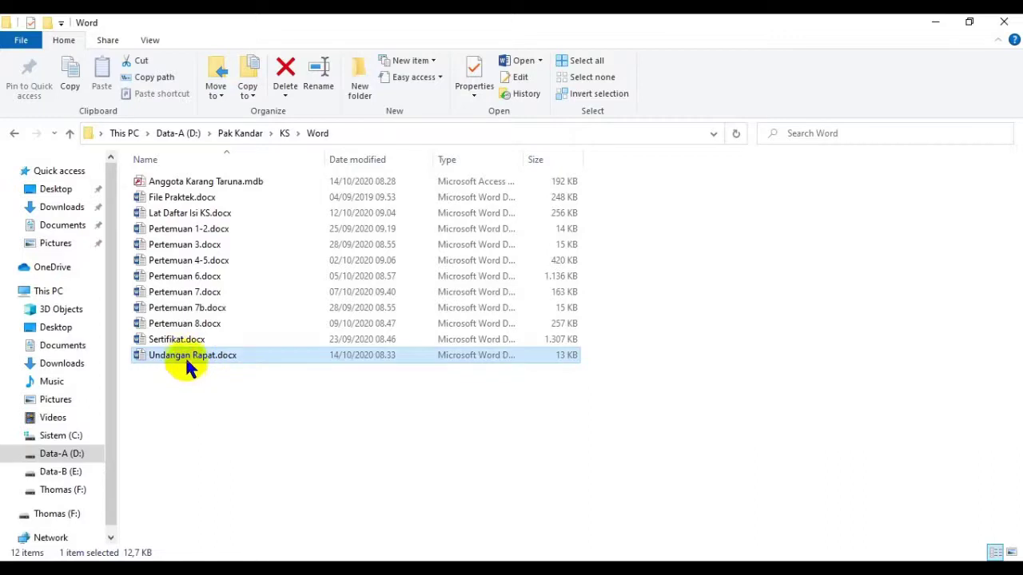
Step: Open Undangan Rapat.docx in Word while declining the SQL command that loads the recipient data, and enable its content
{"action": "mouse_move", "coordinate": [200, 364]}
{"action": "double_click", "coordinate": [199, 359]}
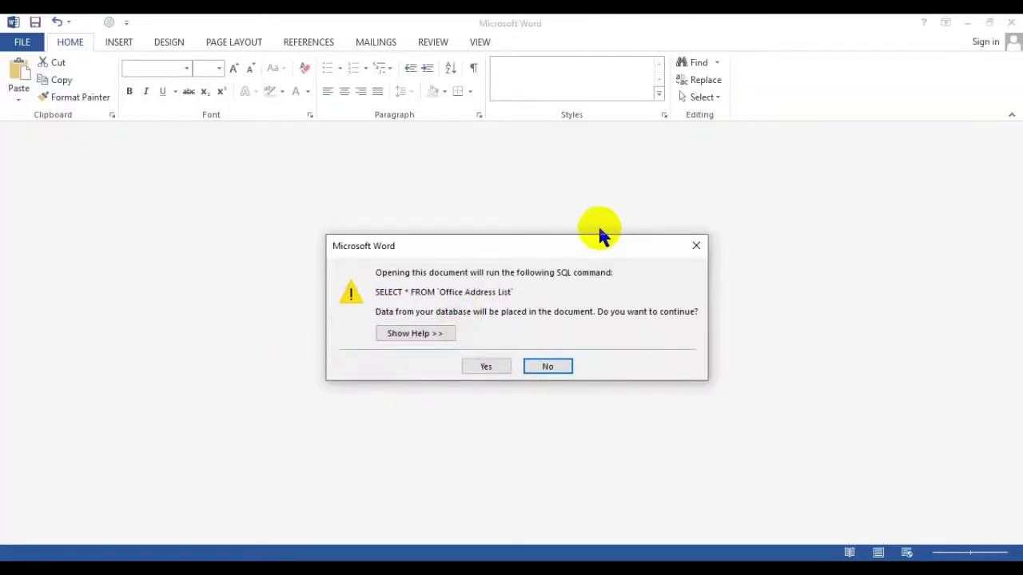
{"action": "left_click", "coordinate": [549, 364]}
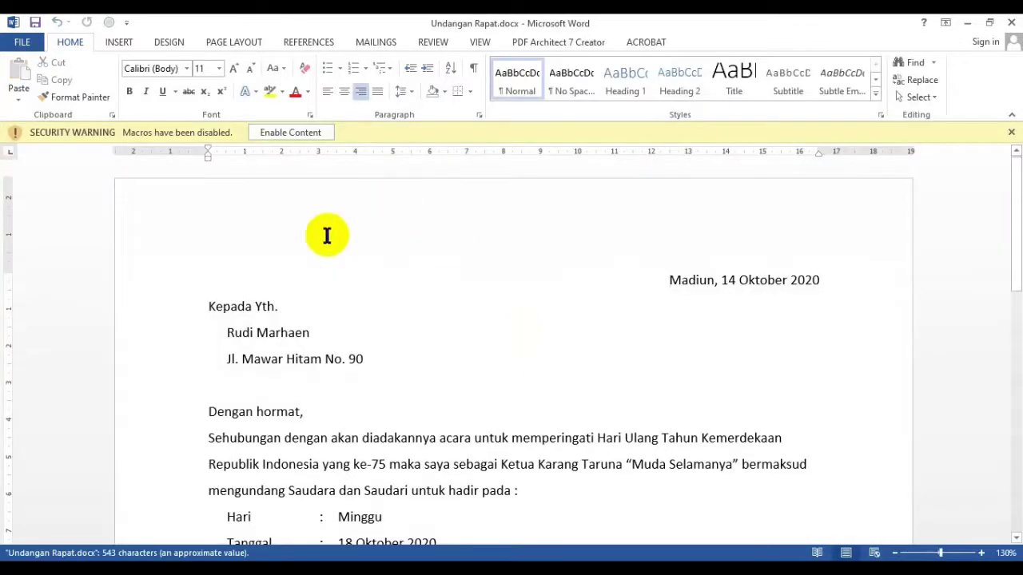
{"action": "left_click", "coordinate": [292, 134]}
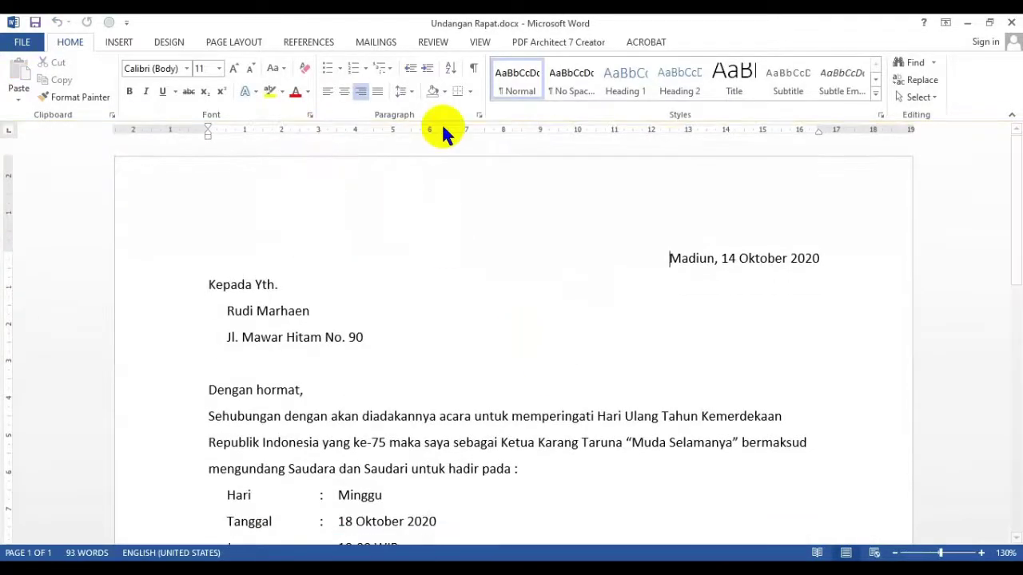
Step: Check the availability of the mail merge commands for the letter and close the document
{"action": "left_click", "coordinate": [374, 44]}
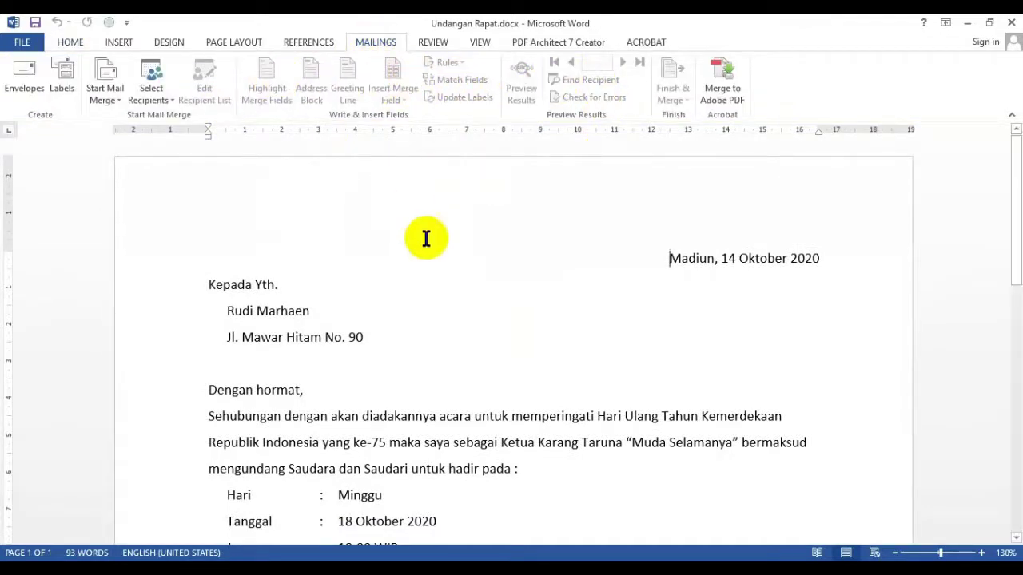
{"action": "left_click", "coordinate": [396, 319]}
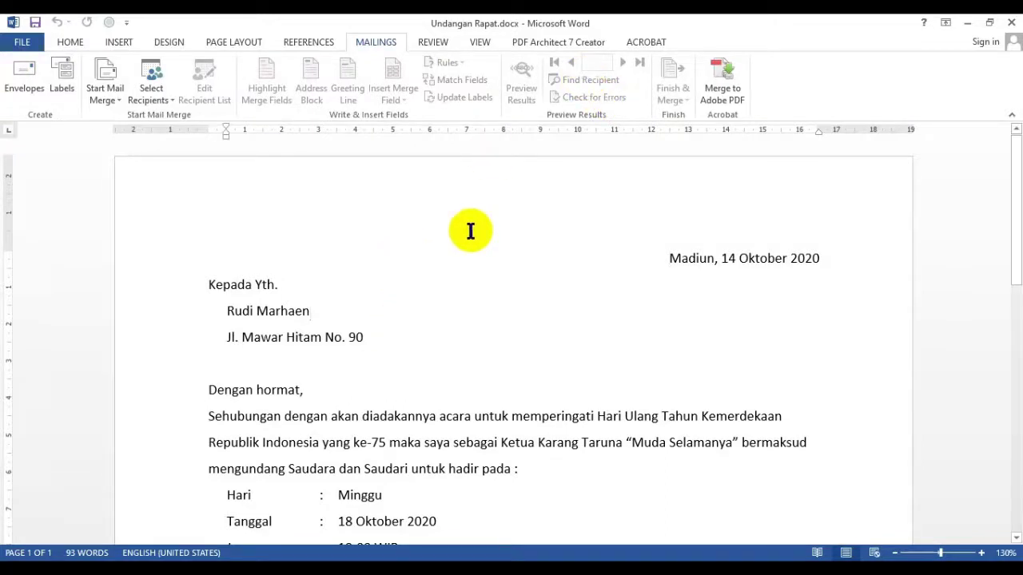
{"action": "left_click", "coordinate": [1012, 24]}
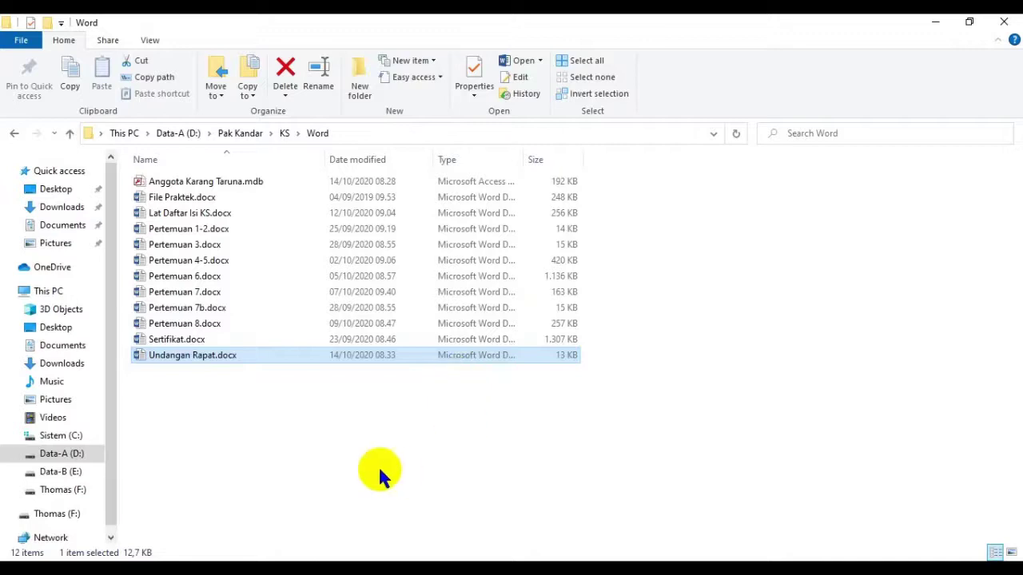
Step: Reopen Undangan Rapat.docx, allowing the SQL command to load the Office Address List data, and enable its content
{"action": "left_click", "coordinate": [355, 276]}
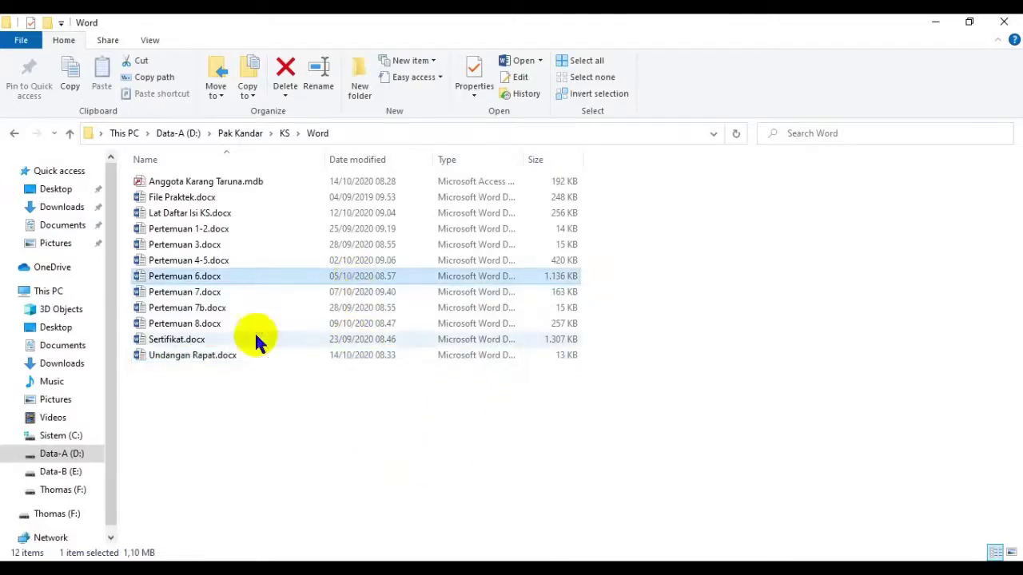
{"action": "double_click", "coordinate": [179, 361]}
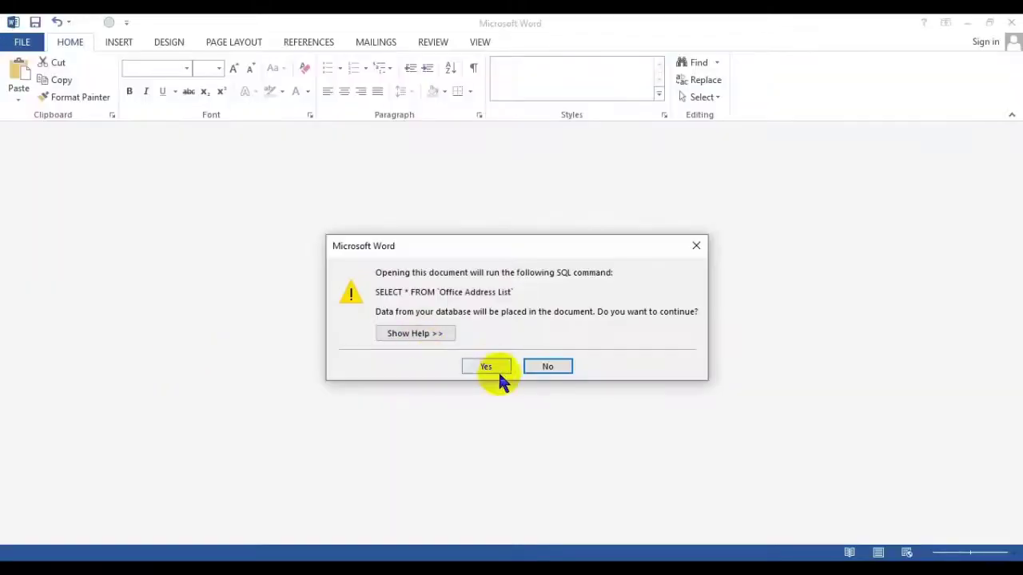
{"action": "left_click", "coordinate": [483, 368]}
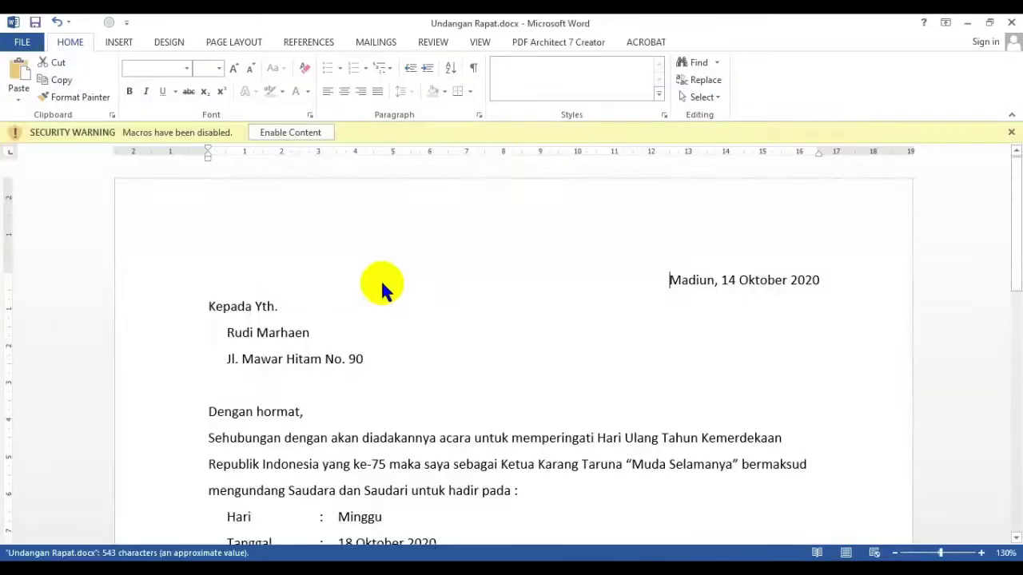
{"action": "left_click", "coordinate": [281, 141]}
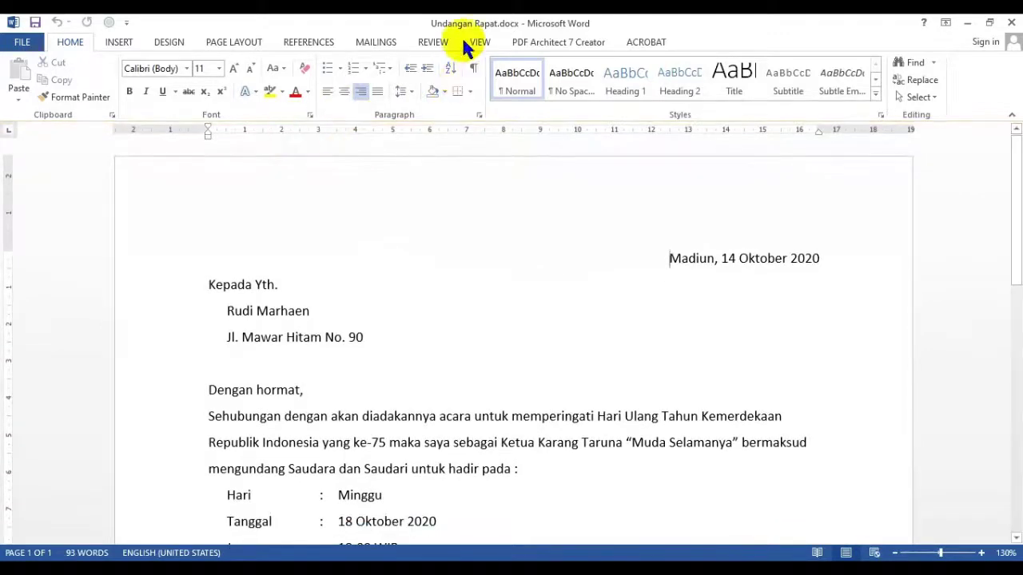
Step: Go through the merge preview from the first recipient record to the fourth
{"action": "left_click", "coordinate": [372, 41]}
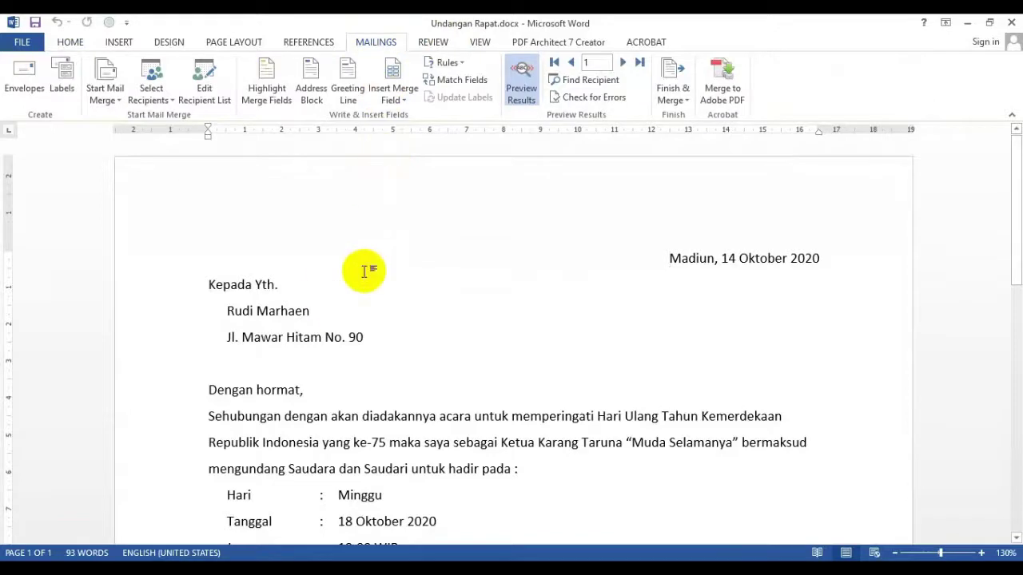
{"action": "left_click", "coordinate": [622, 62]}
{"action": "left_click", "coordinate": [623, 62]}
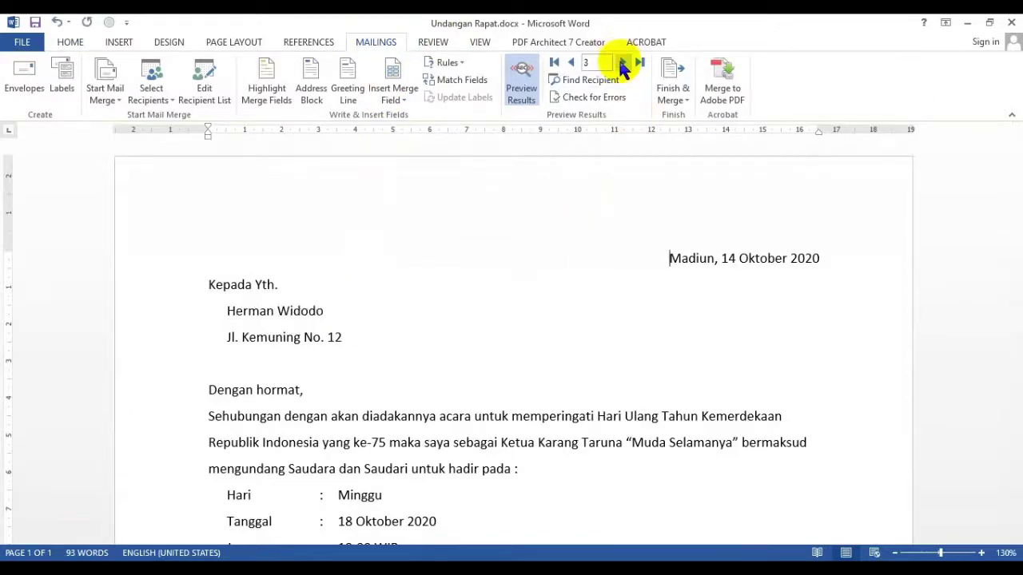
{"action": "left_click", "coordinate": [622, 62]}
{"action": "left_click", "coordinate": [400, 352]}
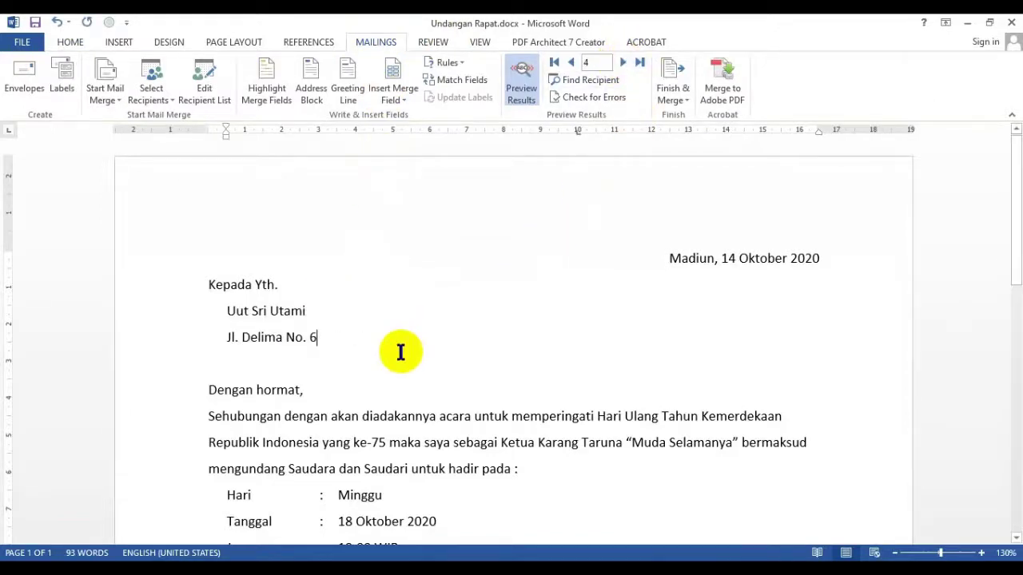
Step: Check the recipient name in the fourth letter and return the merge preview to the first record
{"action": "left_click", "coordinate": [22, 44]}
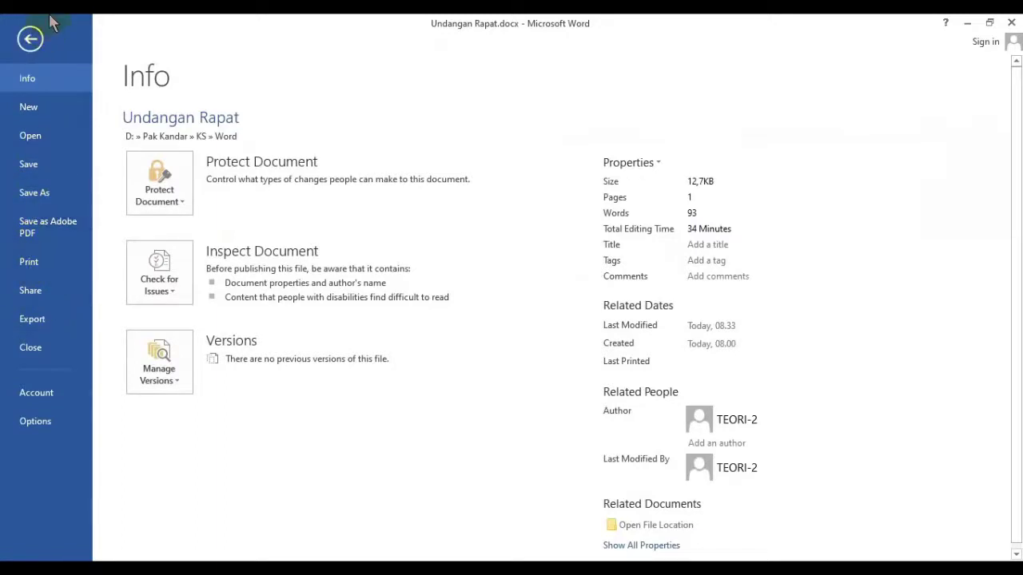
{"action": "left_click", "coordinate": [30, 38]}
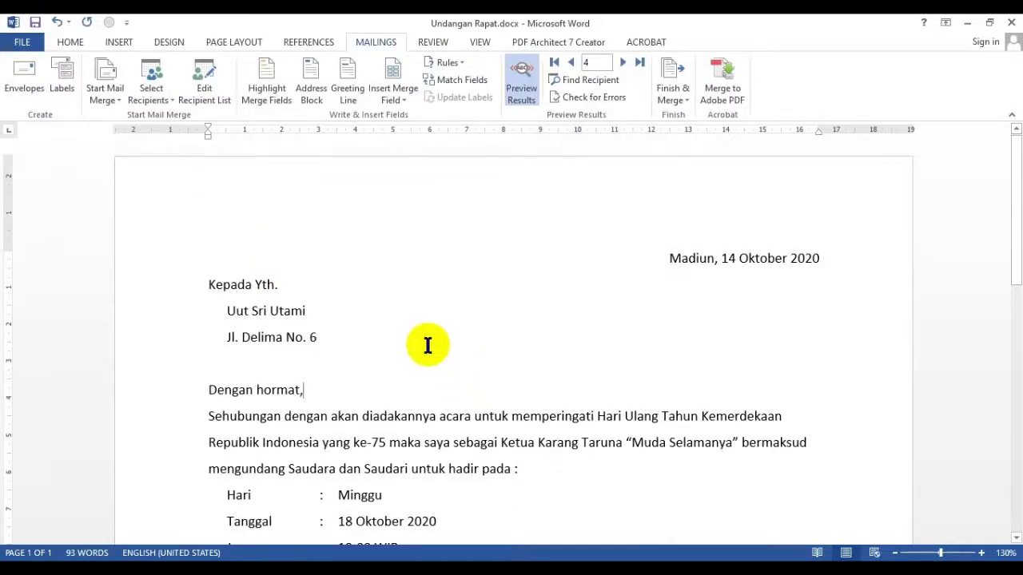
{"action": "left_click_drag", "start_coordinate": [229, 311], "coordinate": [312, 318]}
{"action": "left_click", "coordinate": [442, 405]}
{"action": "left_click", "coordinate": [554, 61]}
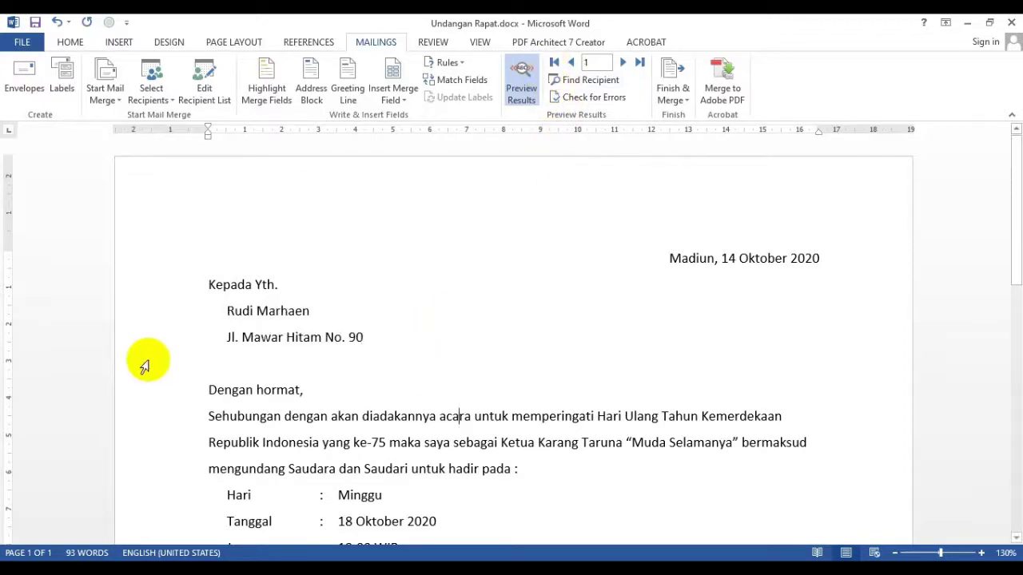
{"action": "left_click", "coordinate": [10, 36]}
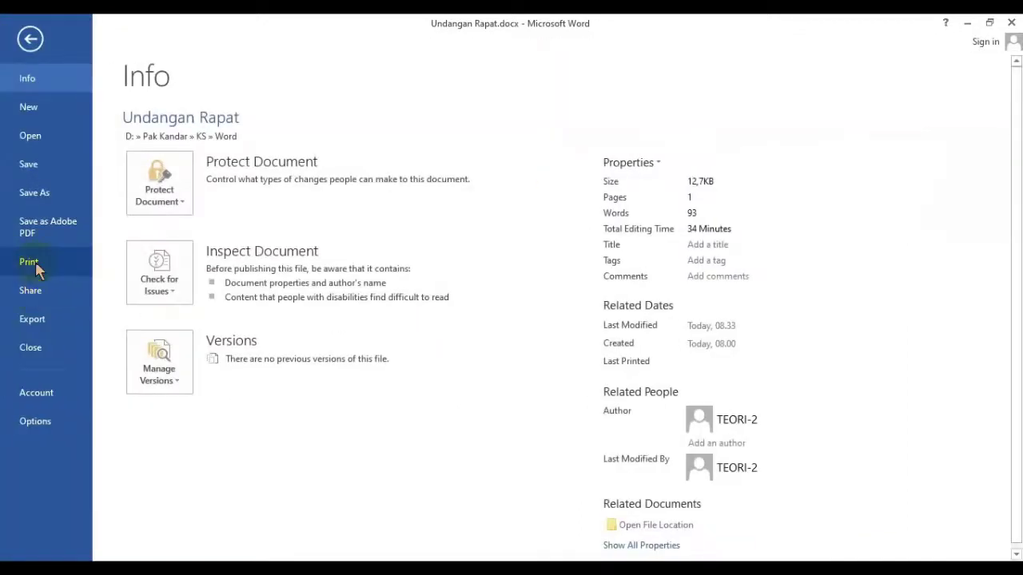
{"action": "left_click", "coordinate": [31, 39]}
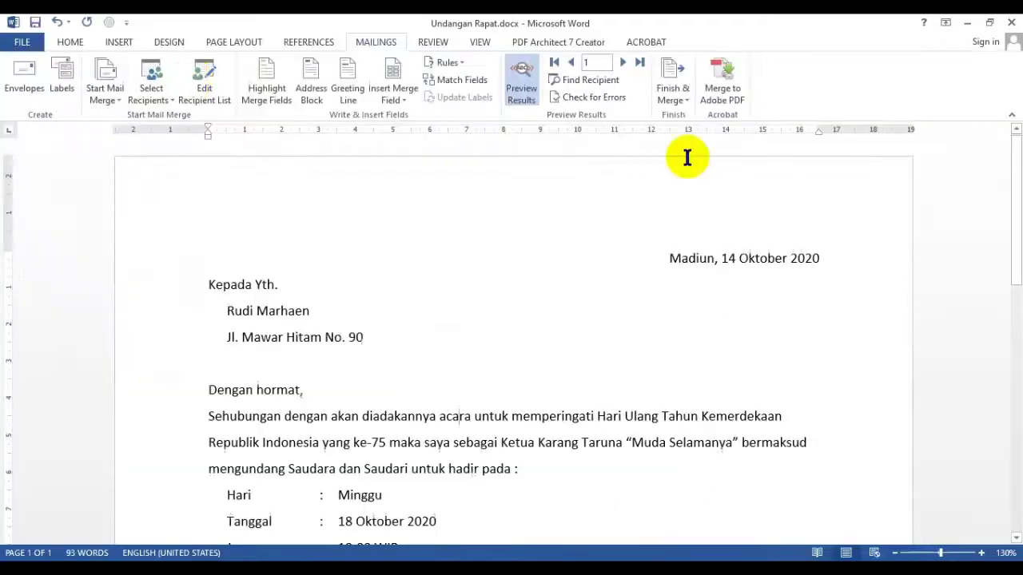
Step: Show the second recipient's letter, check it in the print preview, and return to the document
{"action": "left_click", "coordinate": [622, 61]}
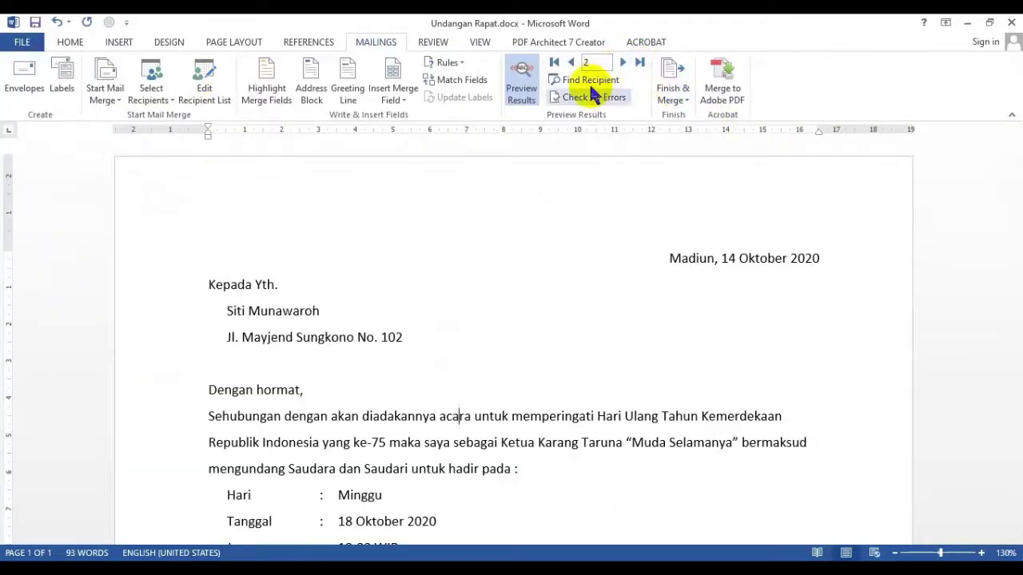
{"action": "left_click", "coordinate": [21, 42]}
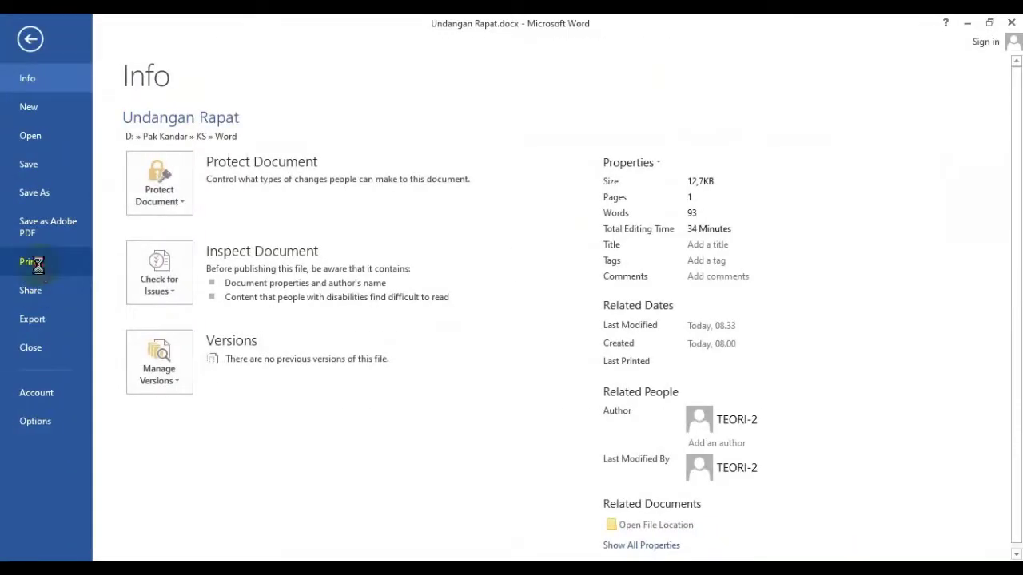
{"action": "left_click", "coordinate": [39, 263]}
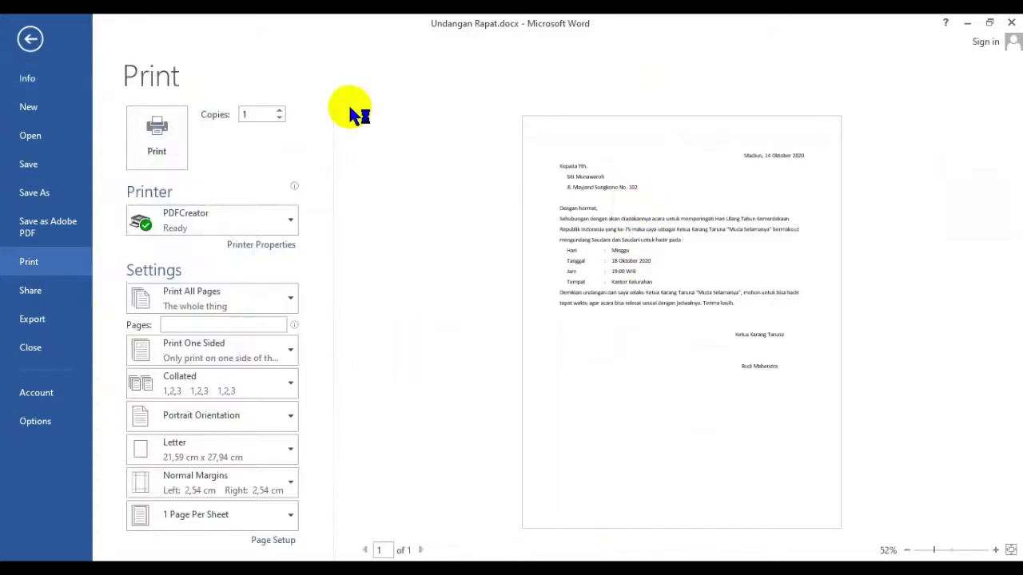
{"action": "left_click", "coordinate": [76, 37]}
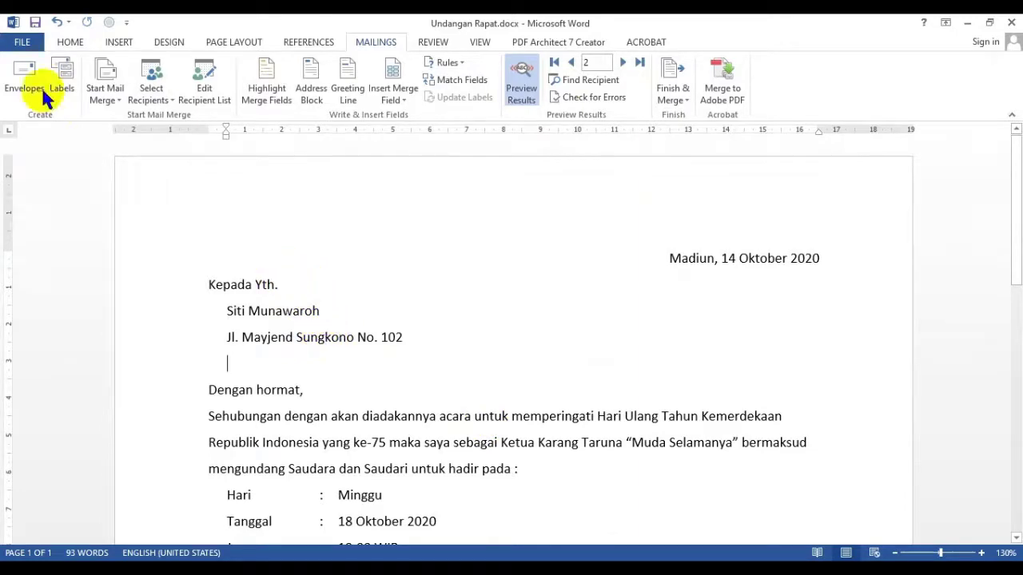
{"action": "left_click", "coordinate": [20, 41]}
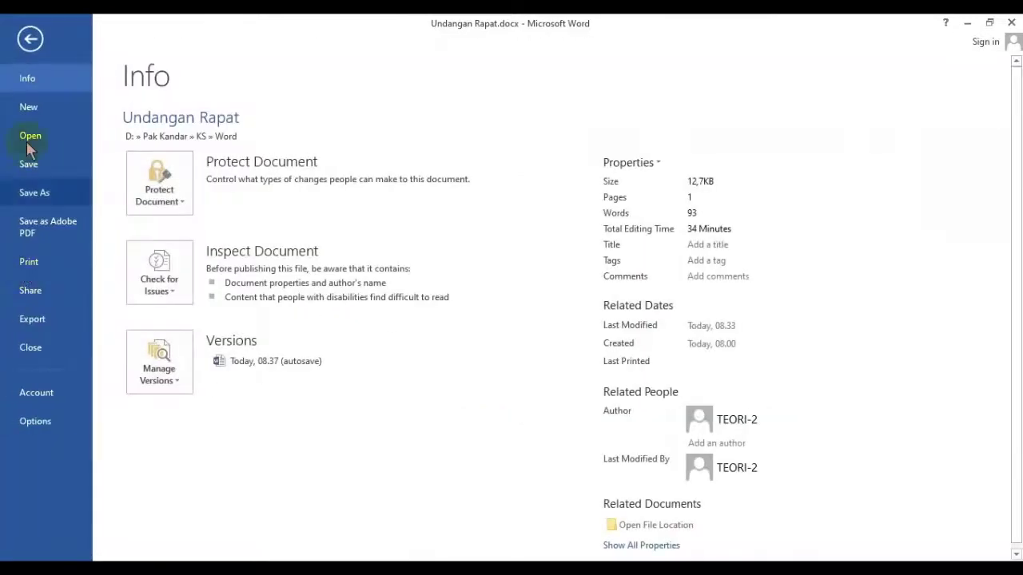
{"action": "left_click", "coordinate": [29, 38]}
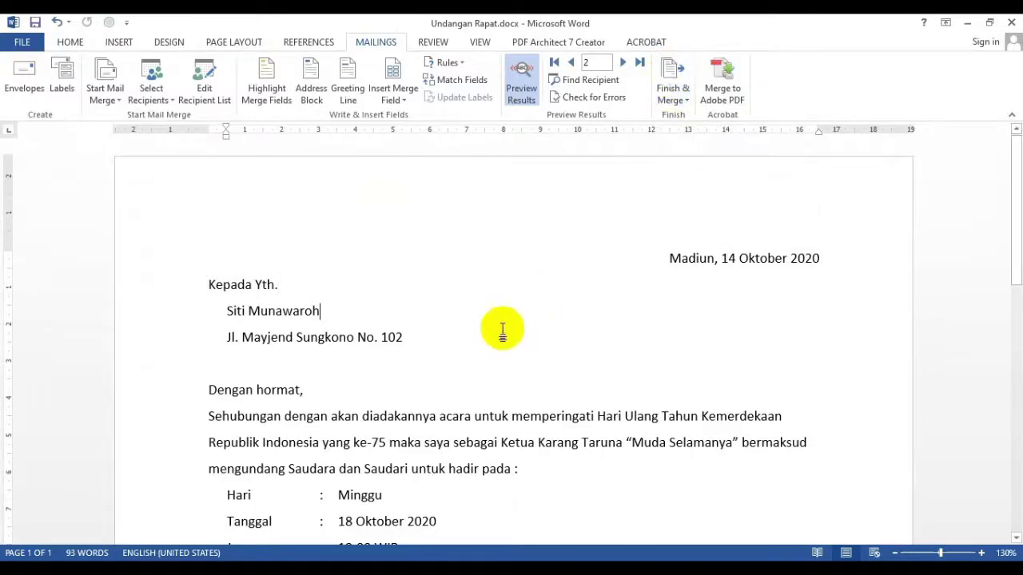
Step: Look over the second recipient's letter down to the page end and advance the merge preview to the fourth record
{"action": "scroll", "coordinate": [417, 360], "scroll_direction": "down", "scroll_amount": 3}
{"action": "scroll", "coordinate": [408, 368], "scroll_direction": "down", "scroll_amount": 5}
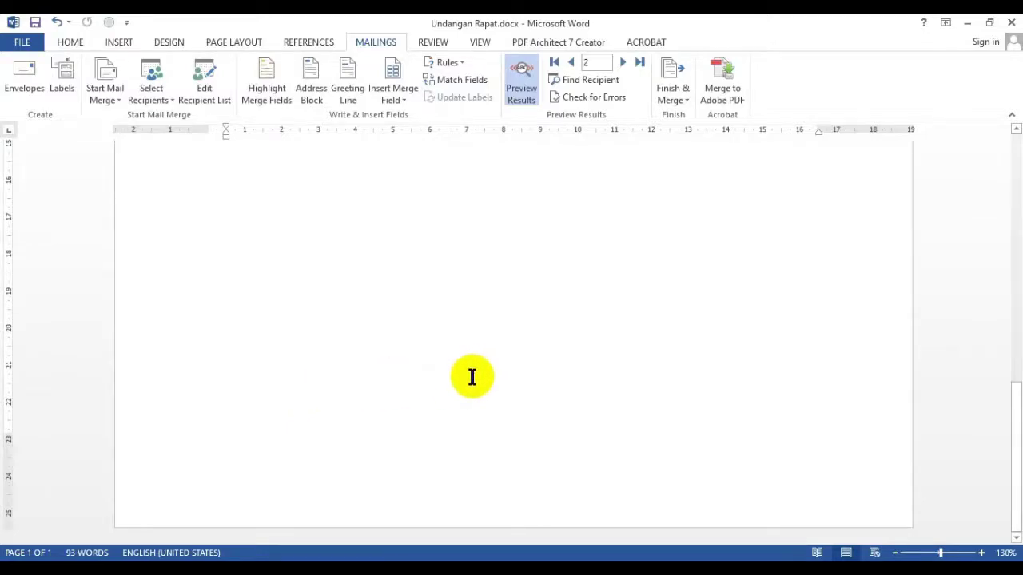
{"action": "scroll", "coordinate": [471, 377], "scroll_direction": "up", "scroll_amount": 10}
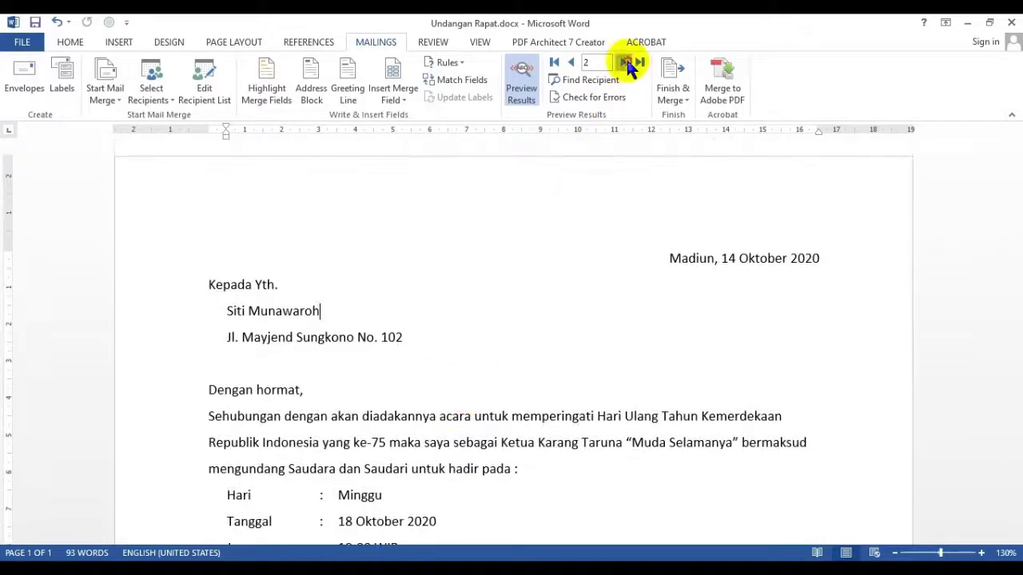
{"action": "left_click", "coordinate": [625, 62]}
{"action": "left_click", "coordinate": [625, 62]}
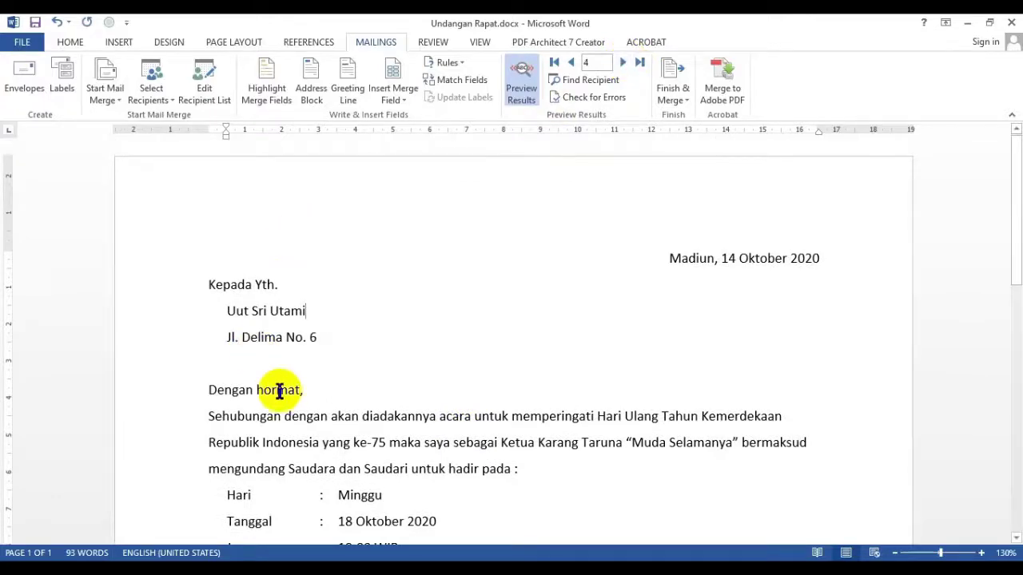
Step: Look over the fourth recipient's letter down to the page end and return the merge preview to the first record
{"action": "scroll", "coordinate": [394, 357], "scroll_direction": "down", "scroll_amount": 10}
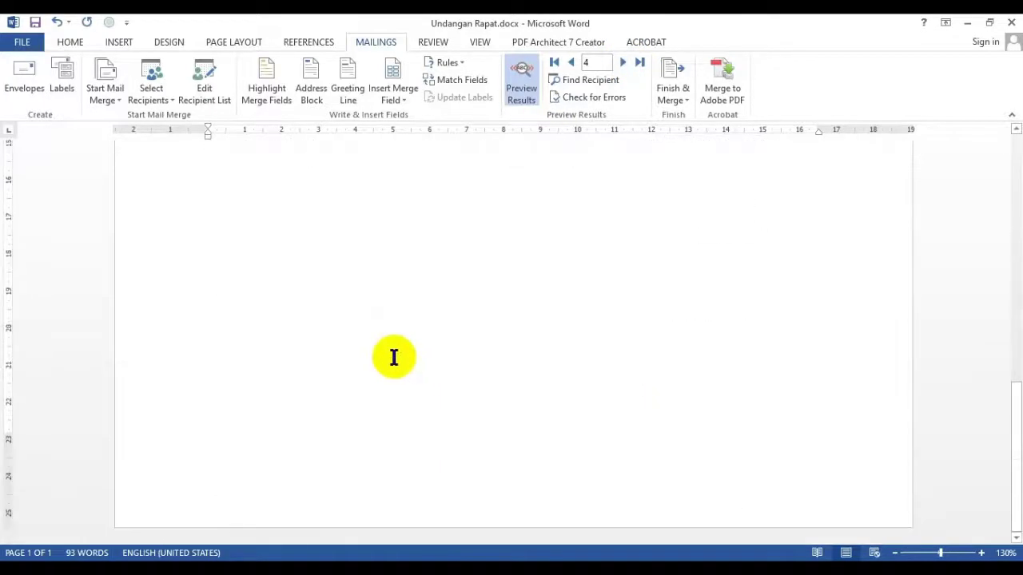
{"action": "scroll", "coordinate": [393, 352], "scroll_direction": "up", "scroll_amount": 10}
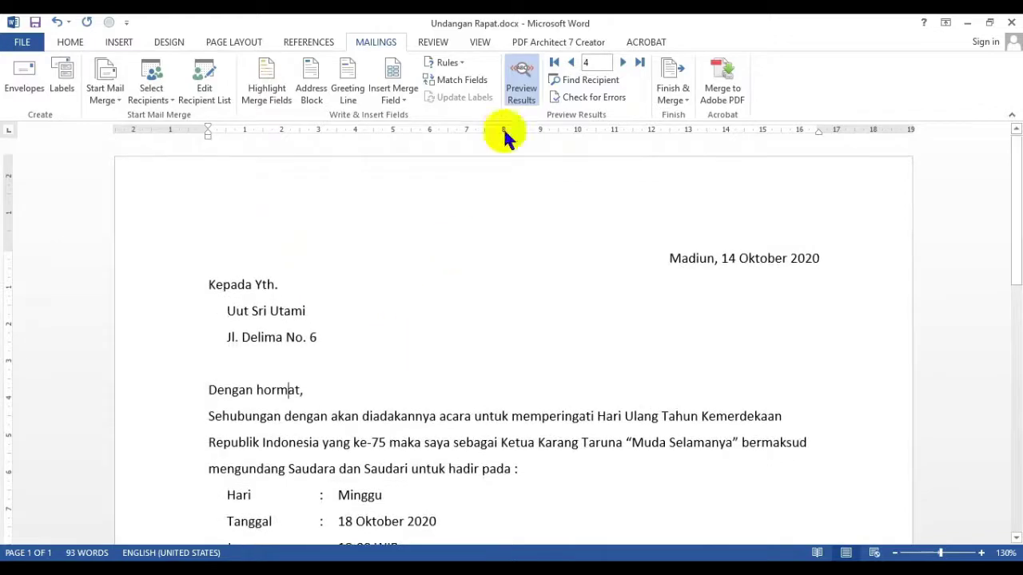
{"action": "left_click", "coordinate": [570, 62]}
{"action": "left_click", "coordinate": [570, 62]}
{"action": "left_click", "coordinate": [571, 62]}
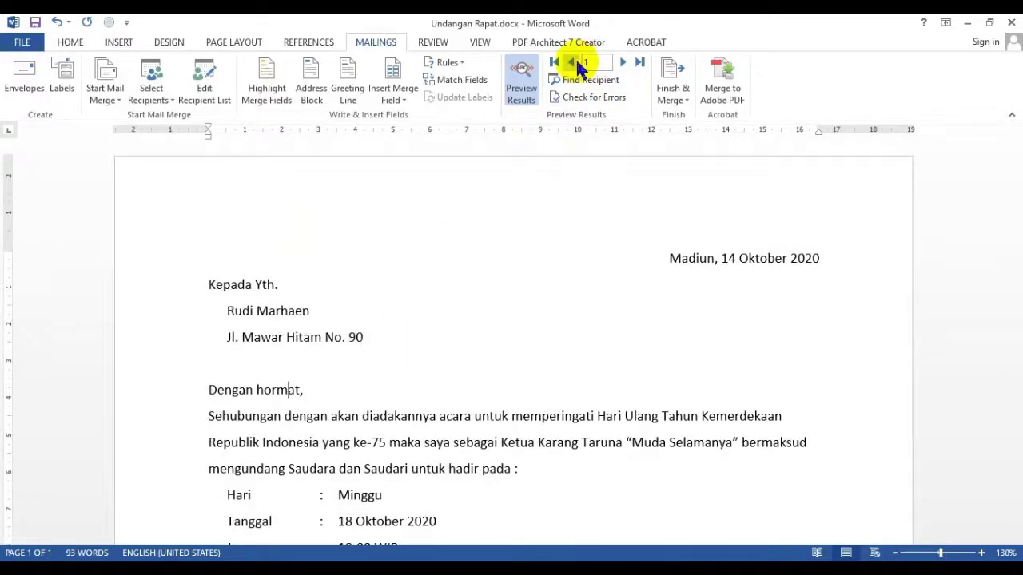
Step: Advance the merge preview to the fourth record and check the recipient's name and address lines
{"action": "left_click", "coordinate": [623, 62]}
{"action": "left_click", "coordinate": [623, 62]}
{"action": "left_click", "coordinate": [624, 62]}
{"action": "left_click", "coordinate": [432, 284]}
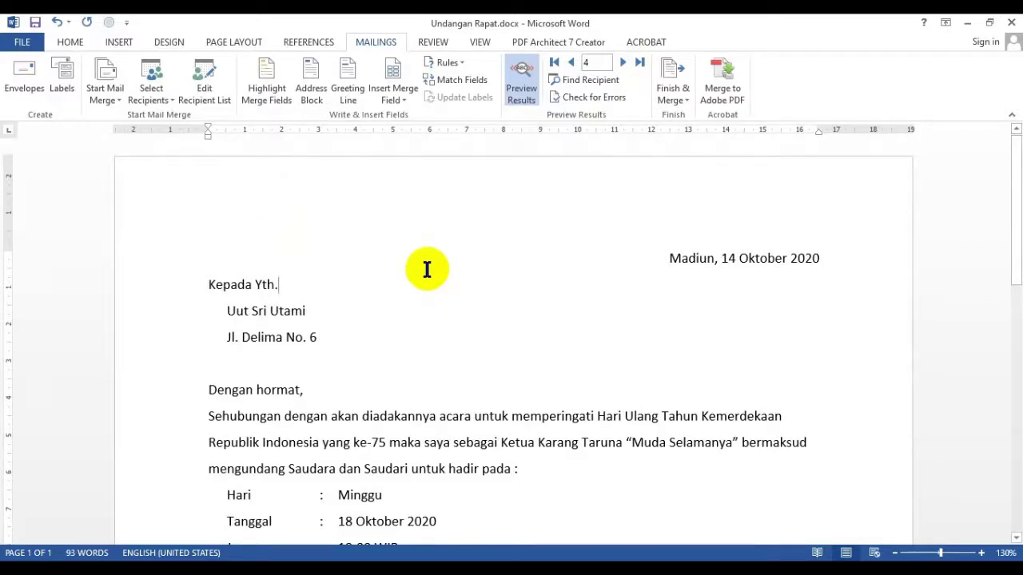
{"action": "left_click_drag", "start_coordinate": [153, 310], "coordinate": [163, 351]}
{"action": "left_click", "coordinate": [493, 416]}
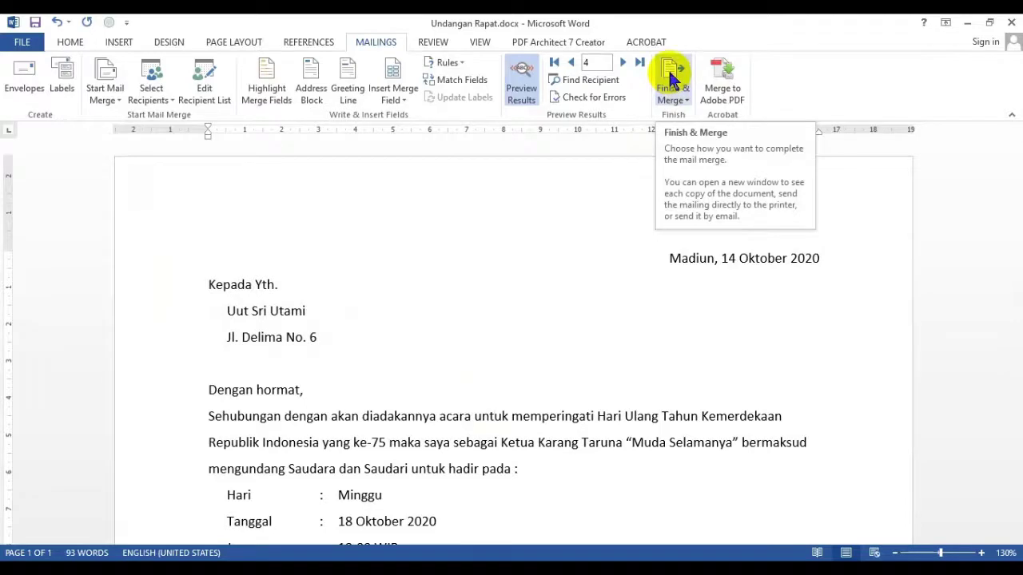
Step: Finish the merge by printing all records to the PDFCreator printer with 1 copy
{"action": "left_click", "coordinate": [672, 89]}
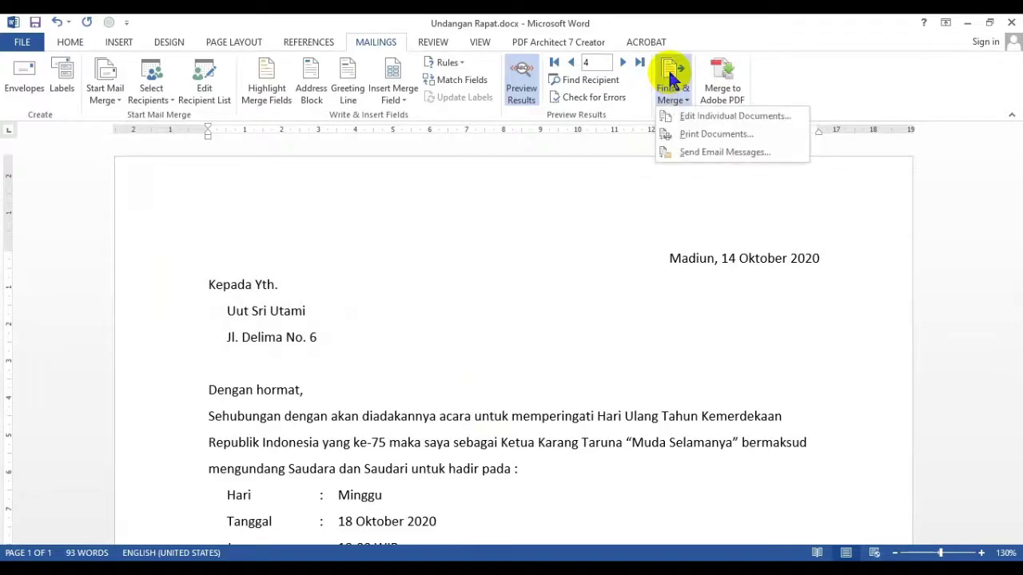
{"action": "left_click", "coordinate": [729, 136]}
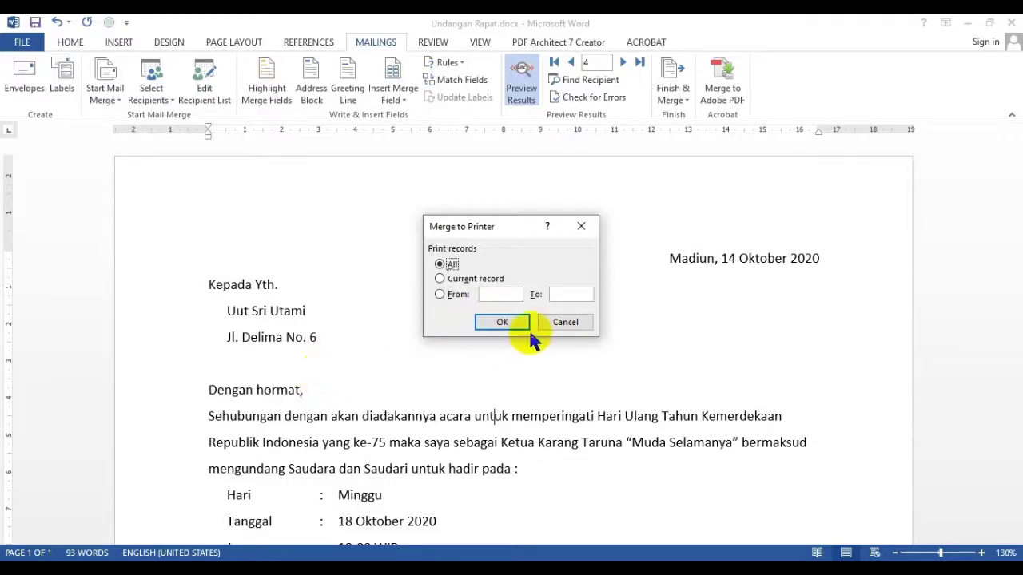
{"action": "left_click", "coordinate": [505, 322]}
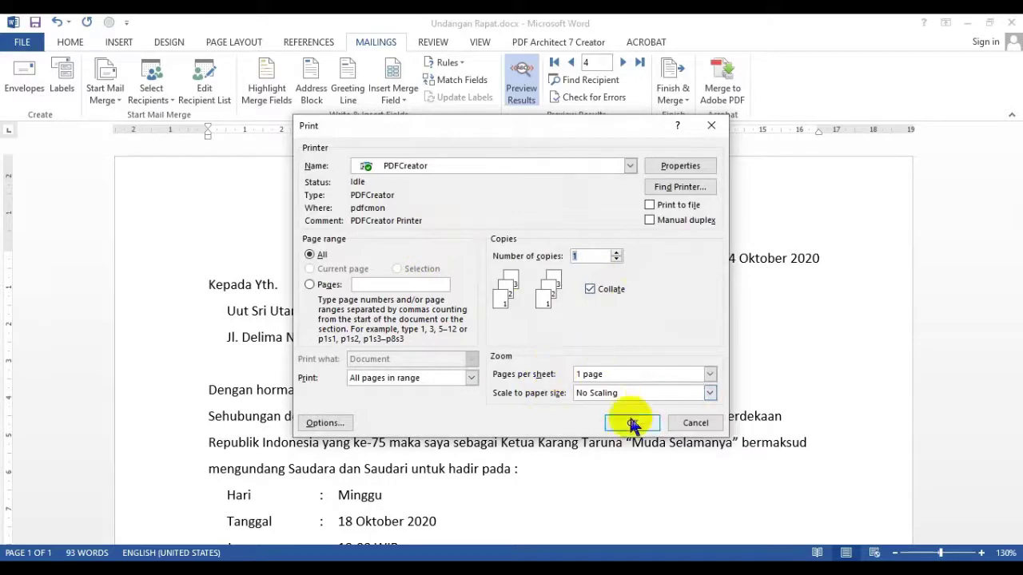
{"action": "left_click", "coordinate": [591, 254]}
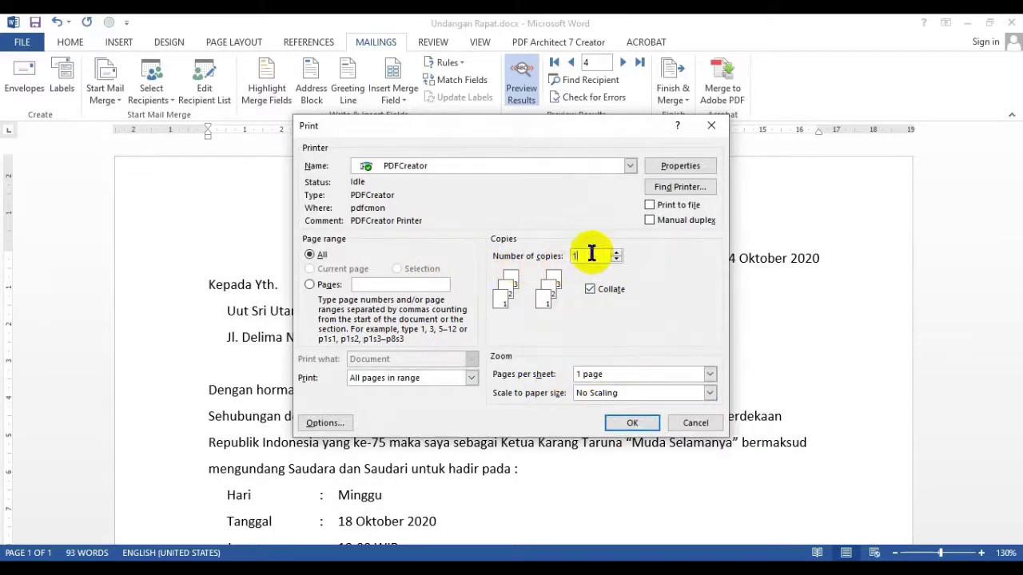
{"action": "left_click_drag", "start_coordinate": [591, 254], "coordinate": [544, 264]}
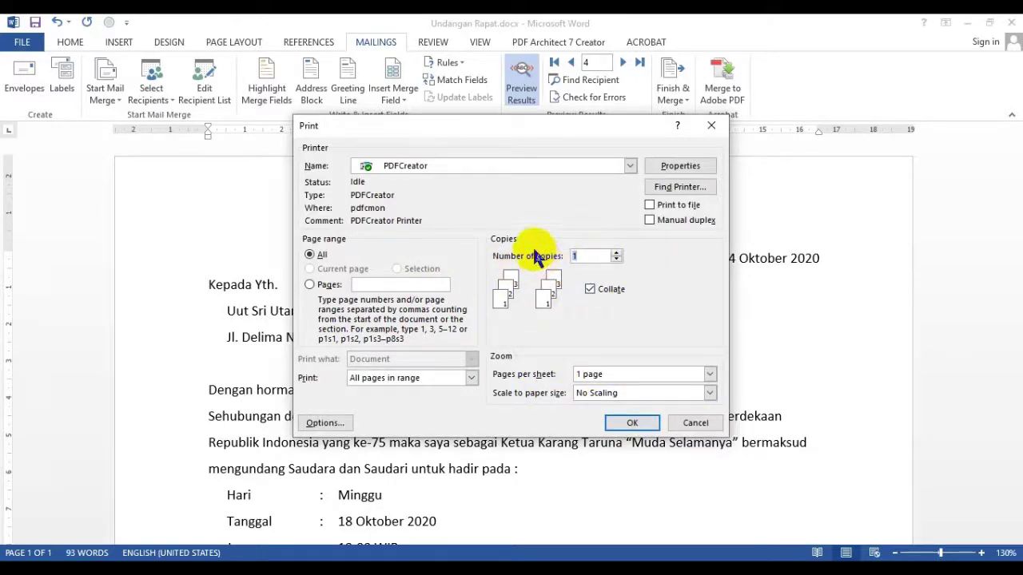
{"action": "left_click", "coordinate": [631, 423]}
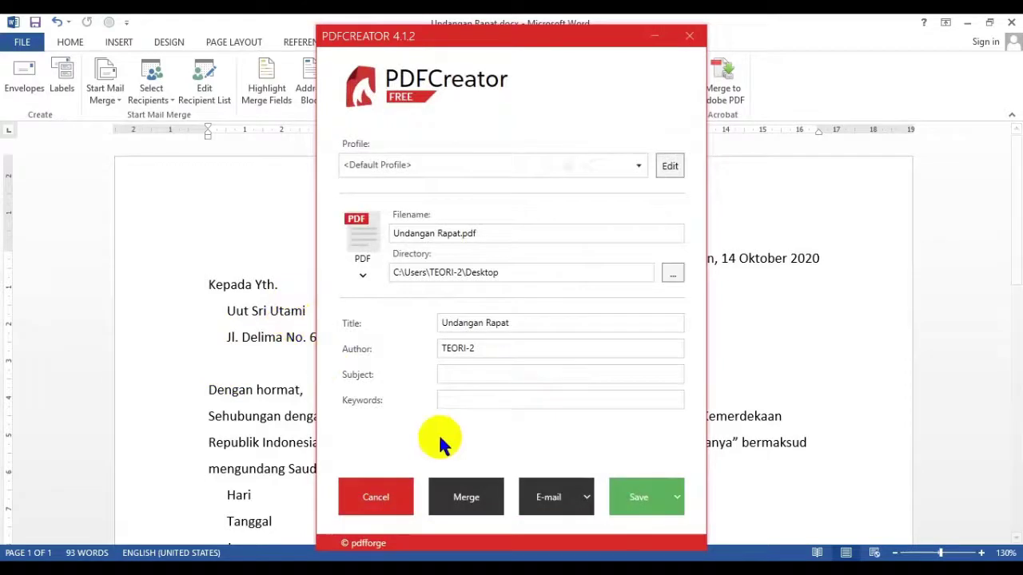
Step: Save the print job as Undangan Rapat.pdf on the Desktop, open it in PDF Architect, and close PDFCreator's quick actions
{"action": "left_click", "coordinate": [664, 508]}
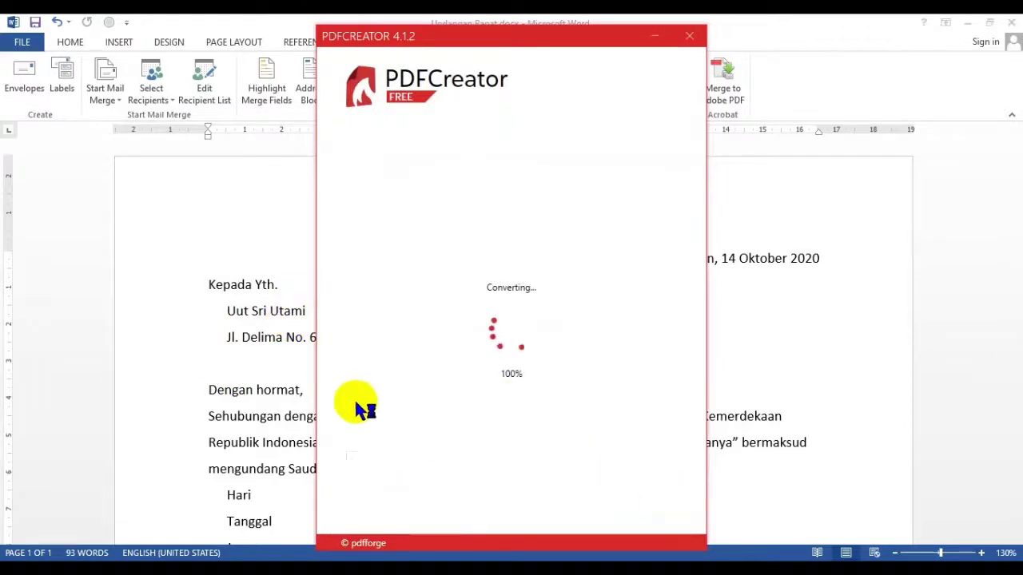
{"action": "left_click", "coordinate": [537, 502]}
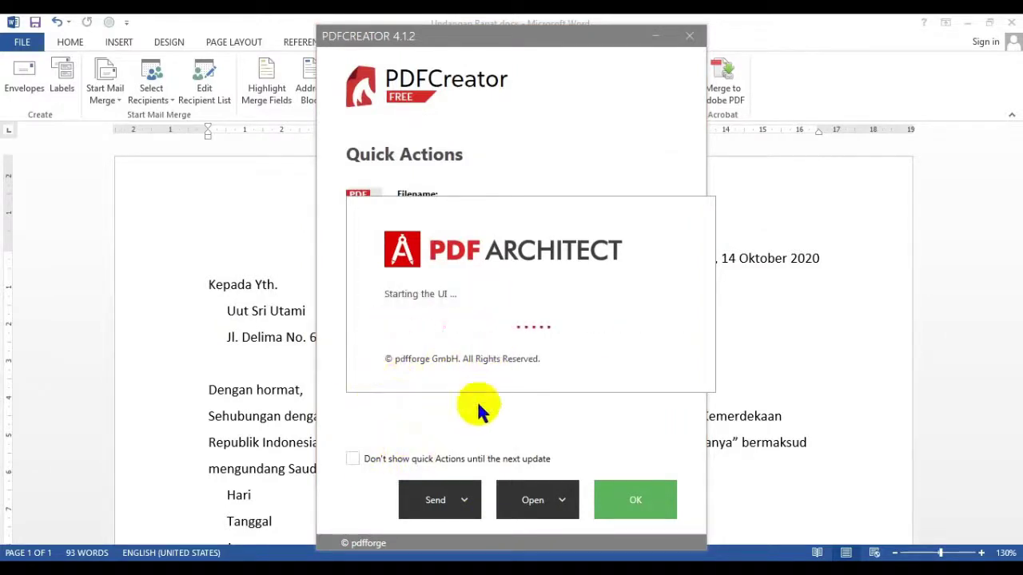
{"action": "left_click", "coordinate": [616, 489]}
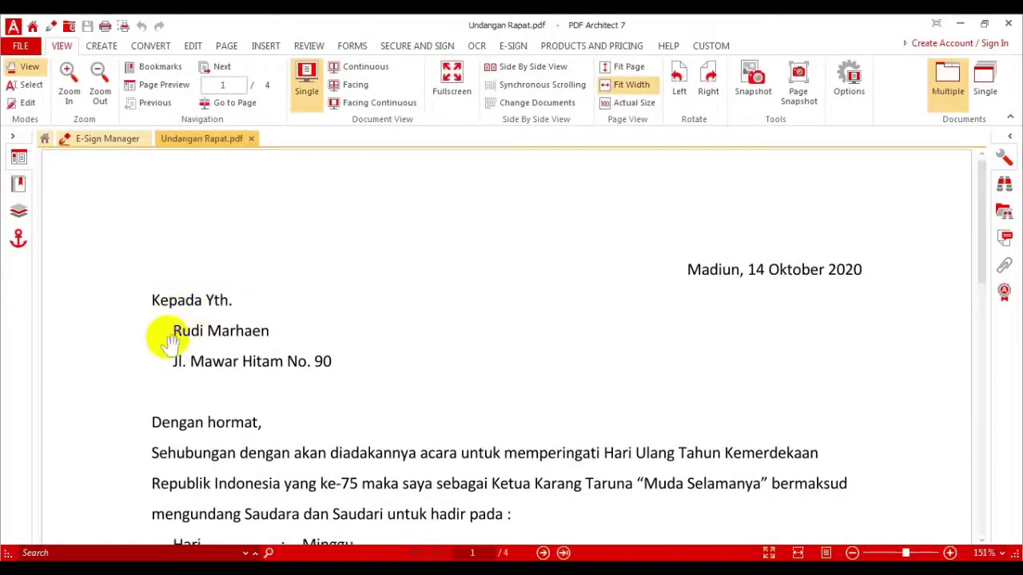
Step: Look through the merged PDF from page 1 to page 4, checking each recipient's invitation
{"action": "scroll", "coordinate": [229, 328], "scroll_direction": "down", "scroll_amount": 7}
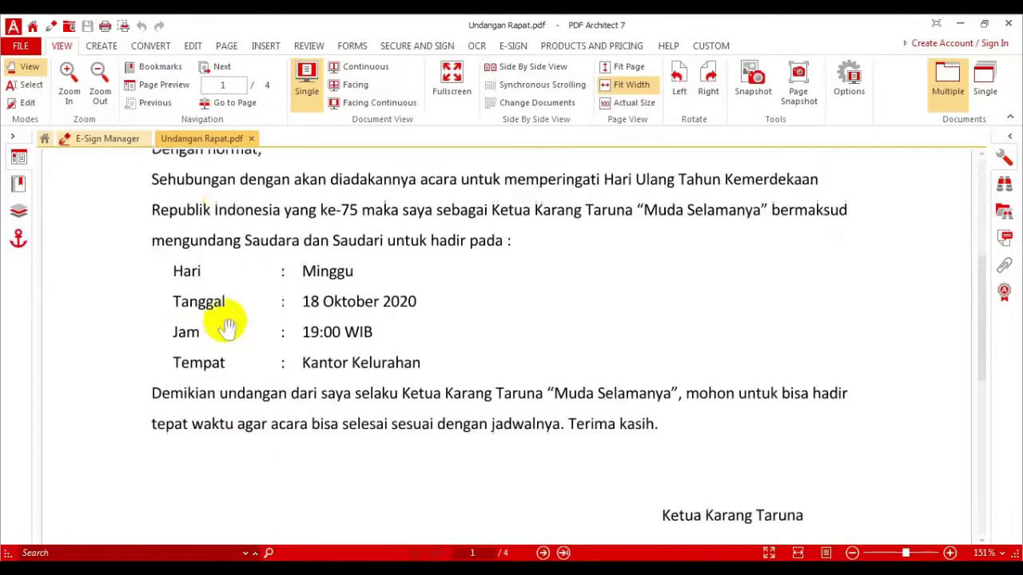
{"action": "scroll", "coordinate": [231, 322], "scroll_direction": "down", "scroll_amount": 3}
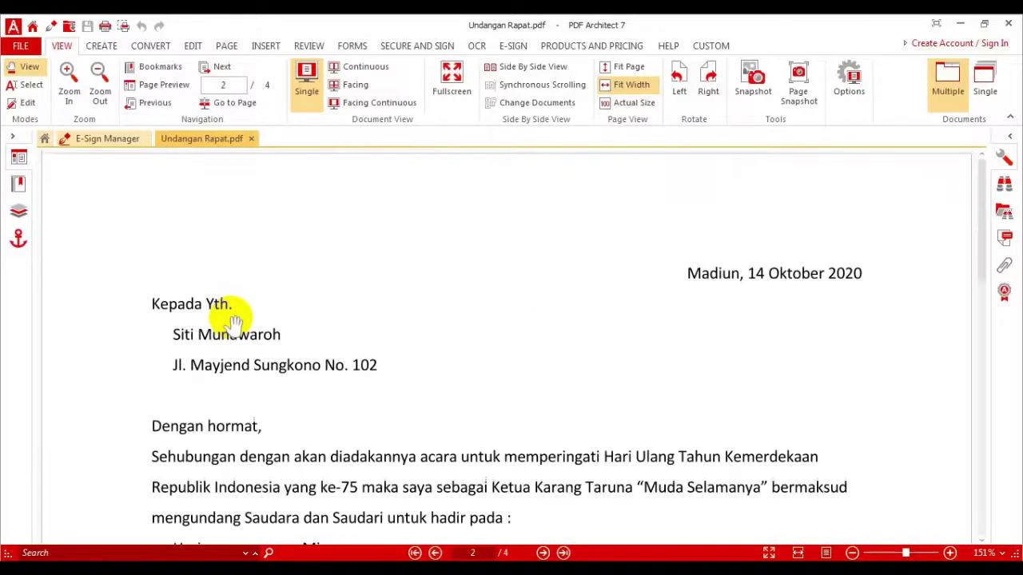
{"action": "scroll", "coordinate": [240, 346], "scroll_direction": "down", "scroll_amount": 3}
{"action": "scroll", "coordinate": [234, 356], "scroll_direction": "down", "scroll_amount": 5}
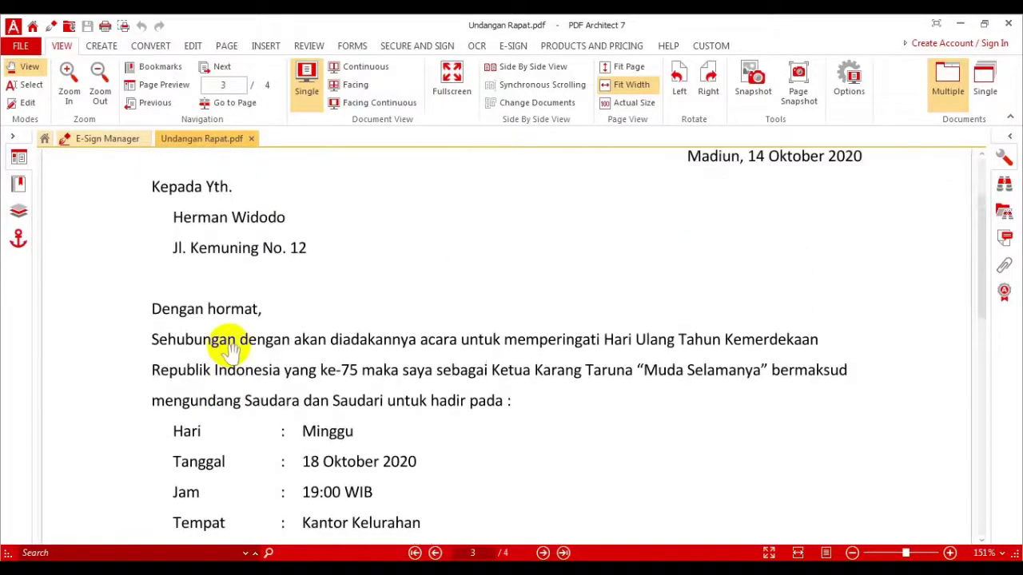
{"action": "scroll", "coordinate": [229, 350], "scroll_direction": "down", "scroll_amount": 10}
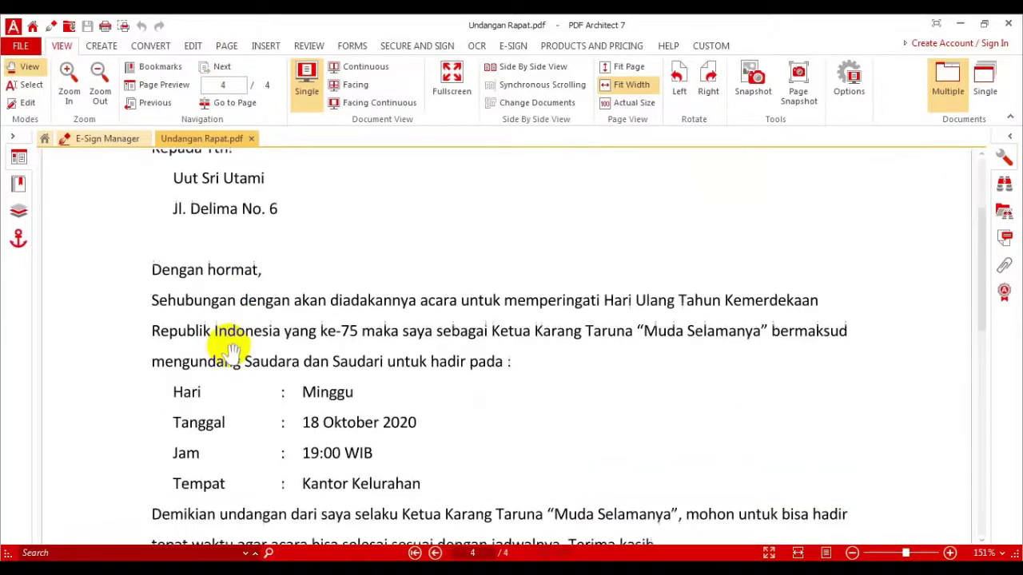
{"action": "scroll", "coordinate": [229, 350], "scroll_direction": "up", "scroll_amount": 1}
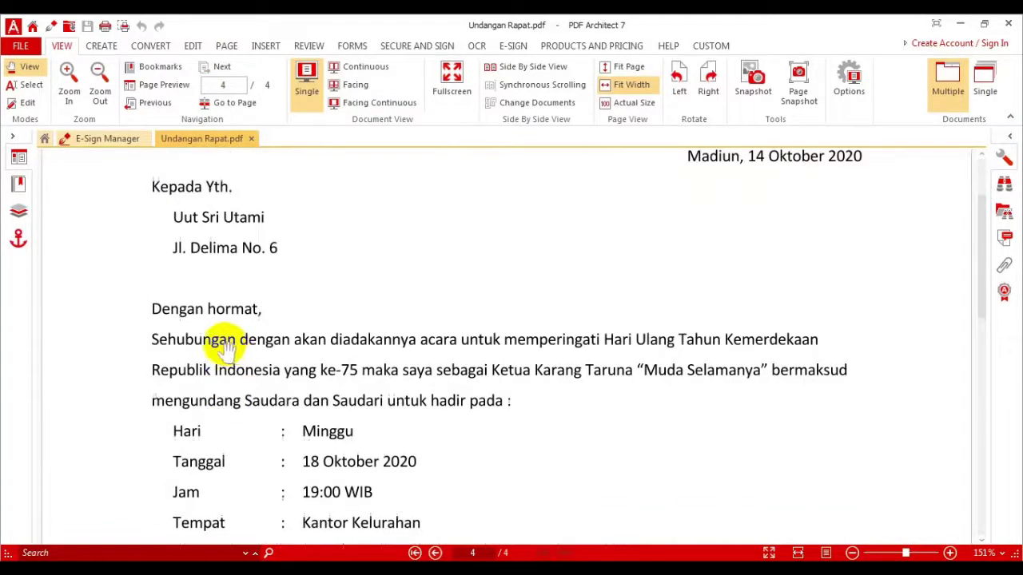